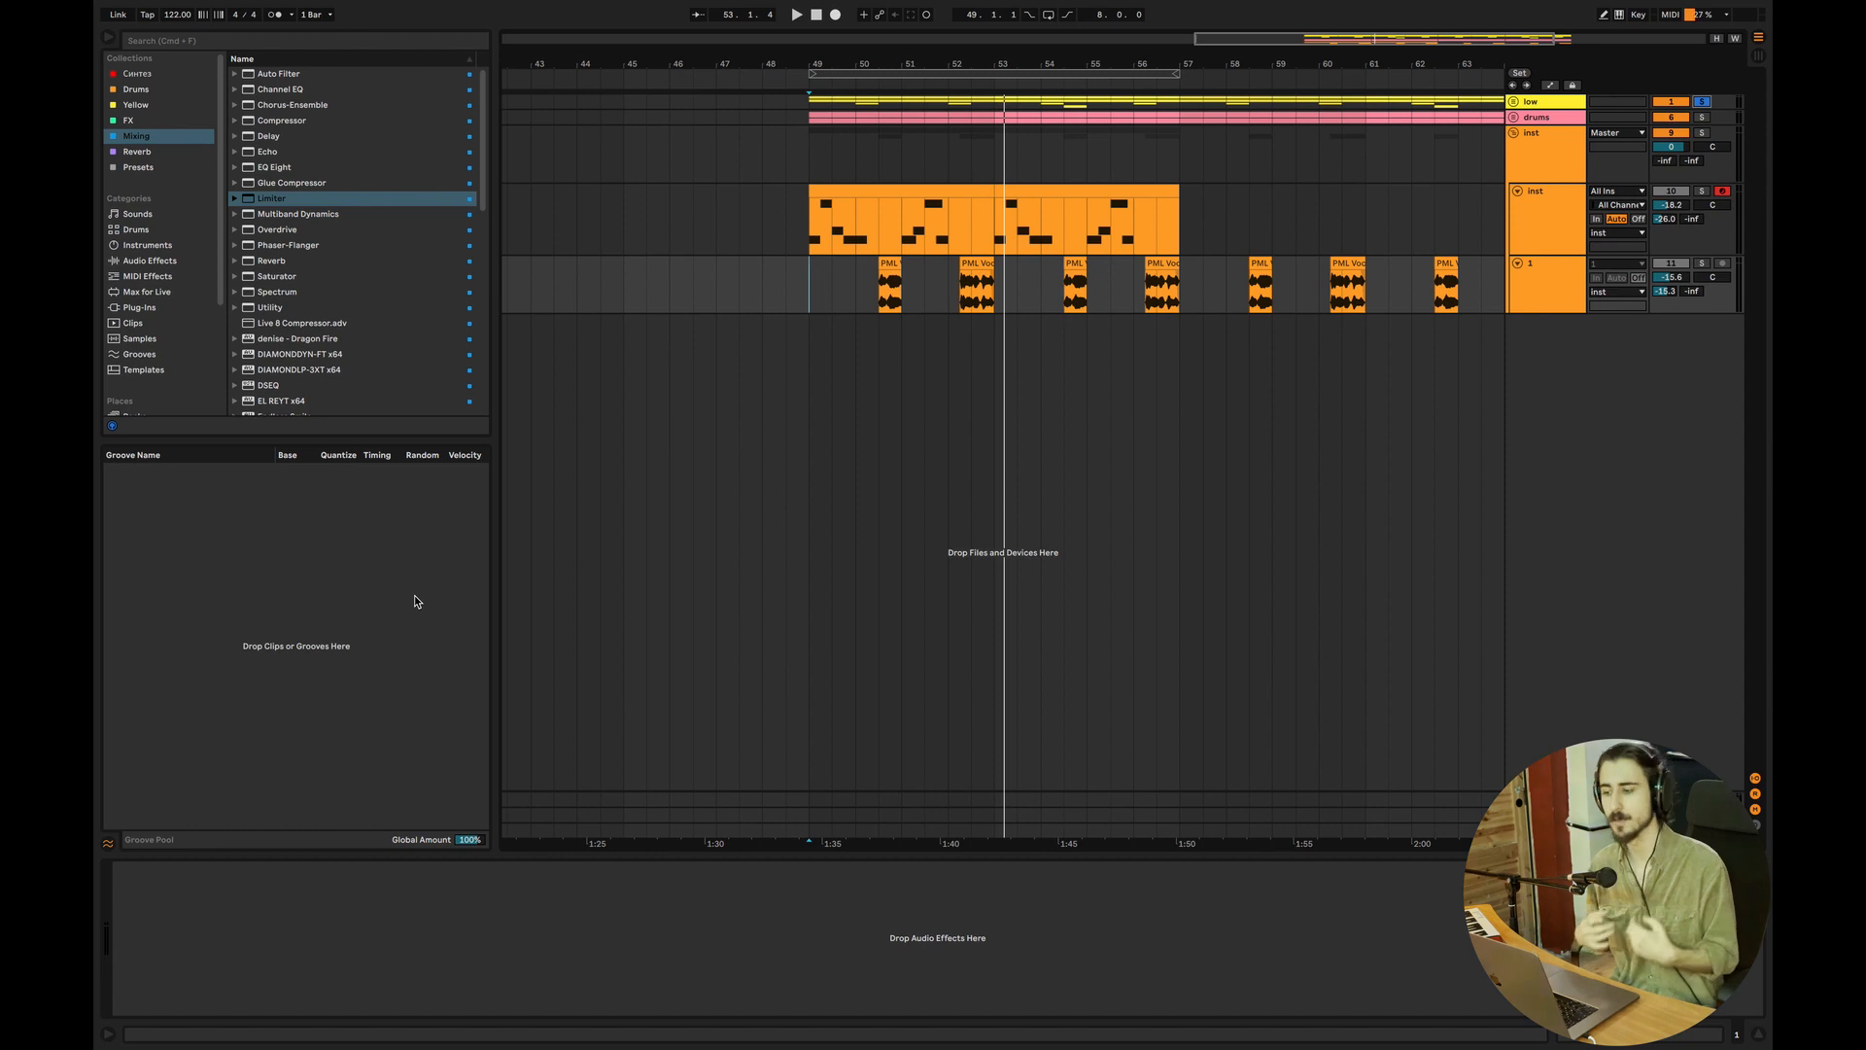
Step: Open the first bass clip in the low group, with the bass track soloed and note preview turned on
{"action": "left_click", "coordinate": [1513, 132]}
{"action": "left_click", "coordinate": [1513, 101]}
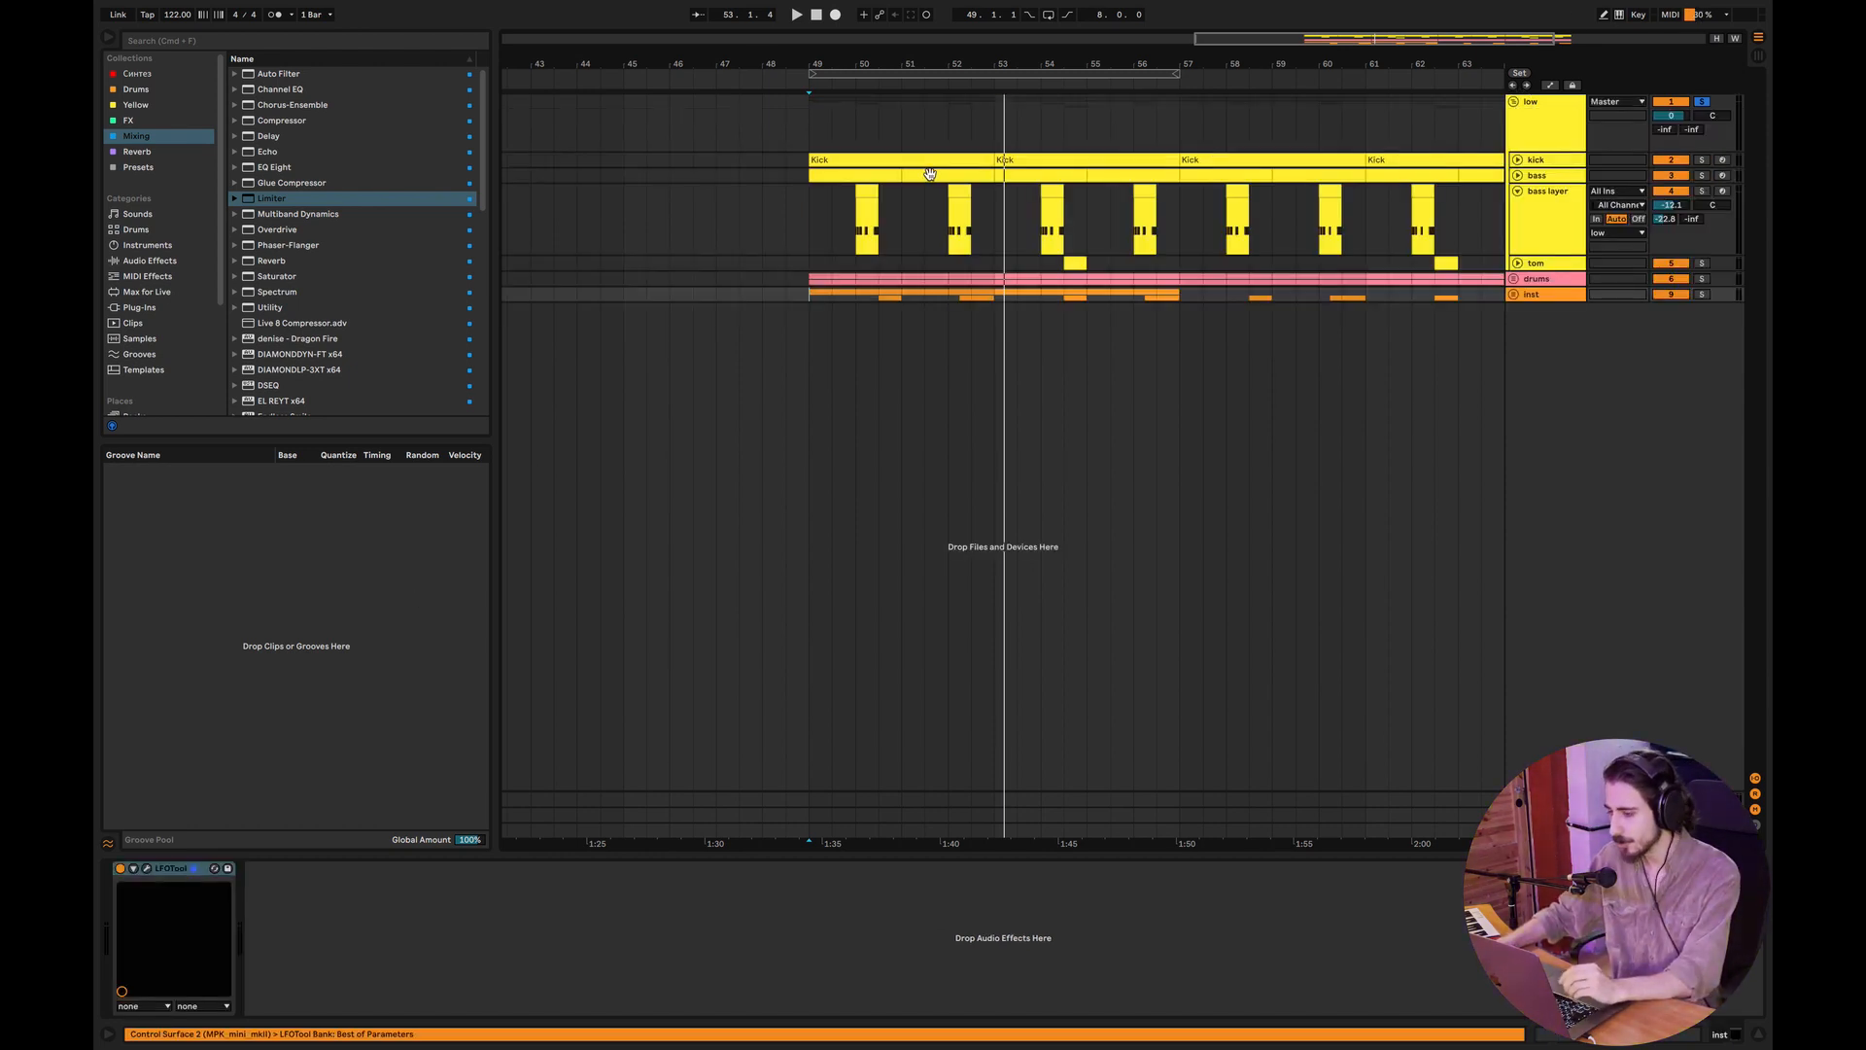
{"action": "double_click", "coordinate": [821, 172]}
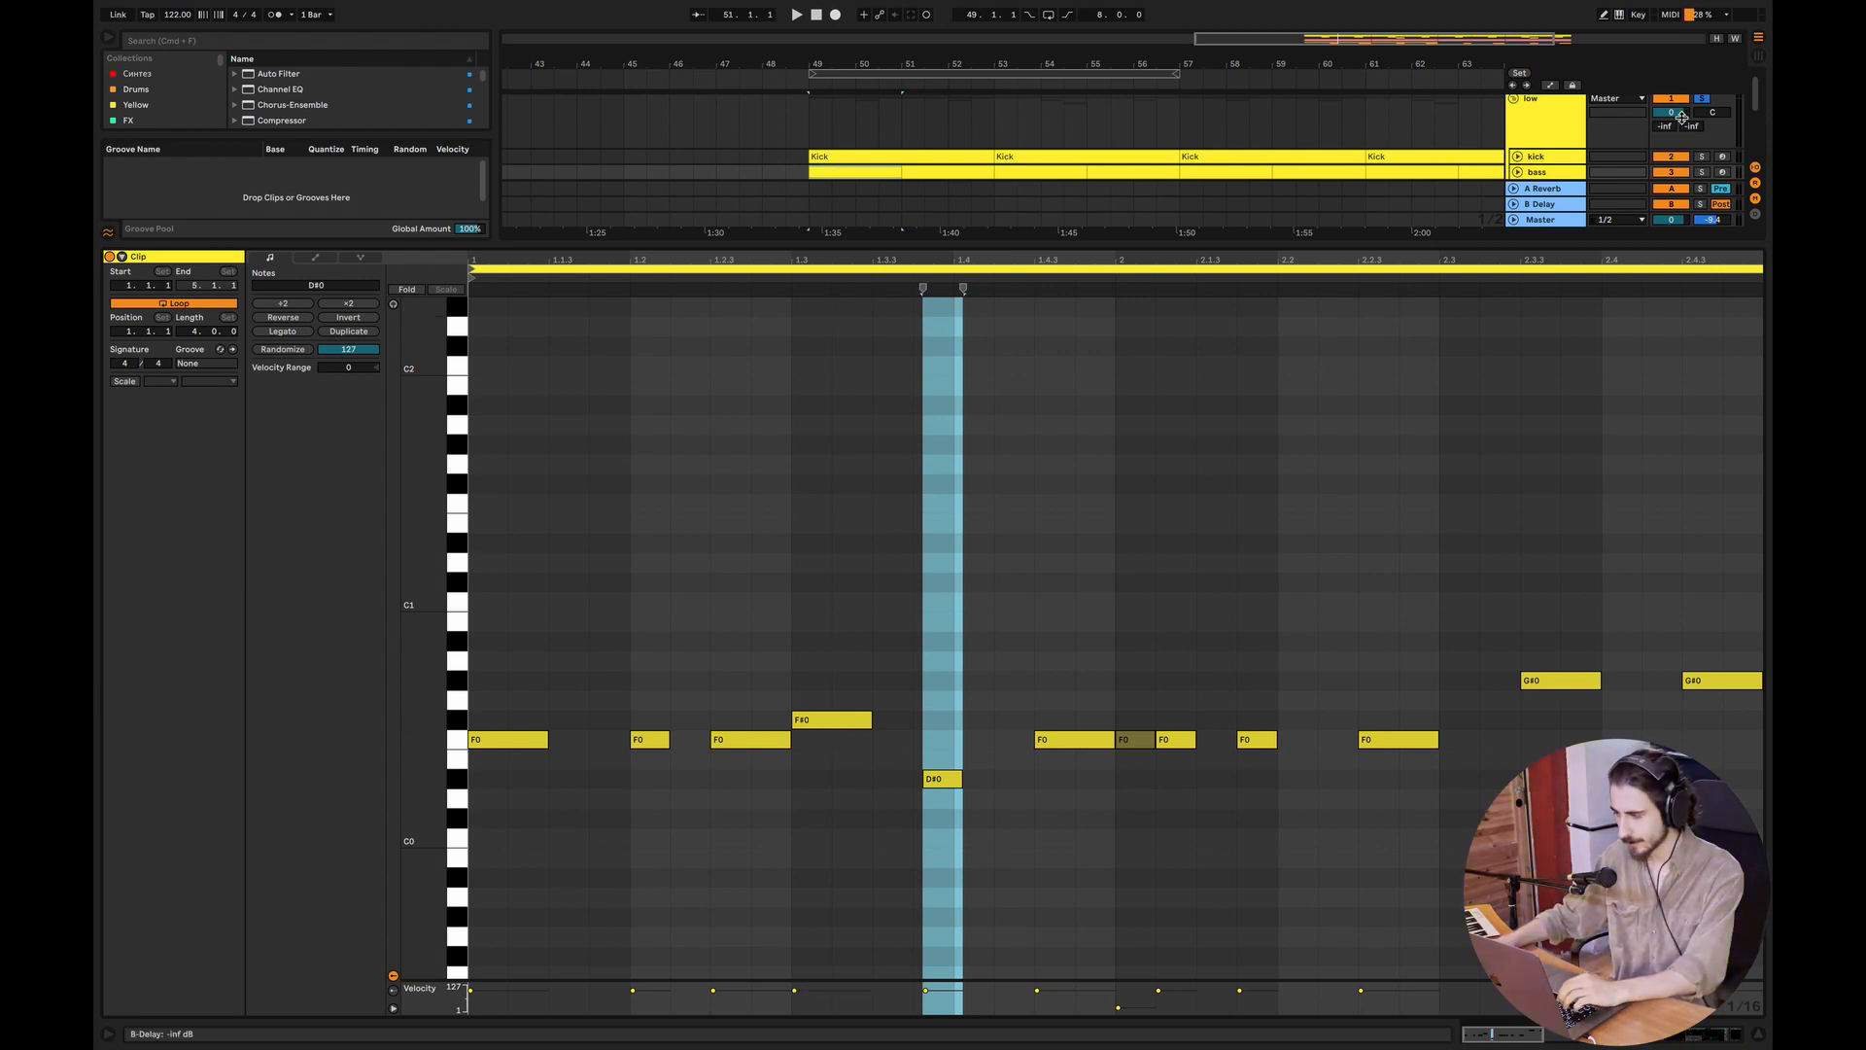
{"action": "left_click", "coordinate": [1701, 172]}
{"action": "left_click", "coordinate": [394, 306]}
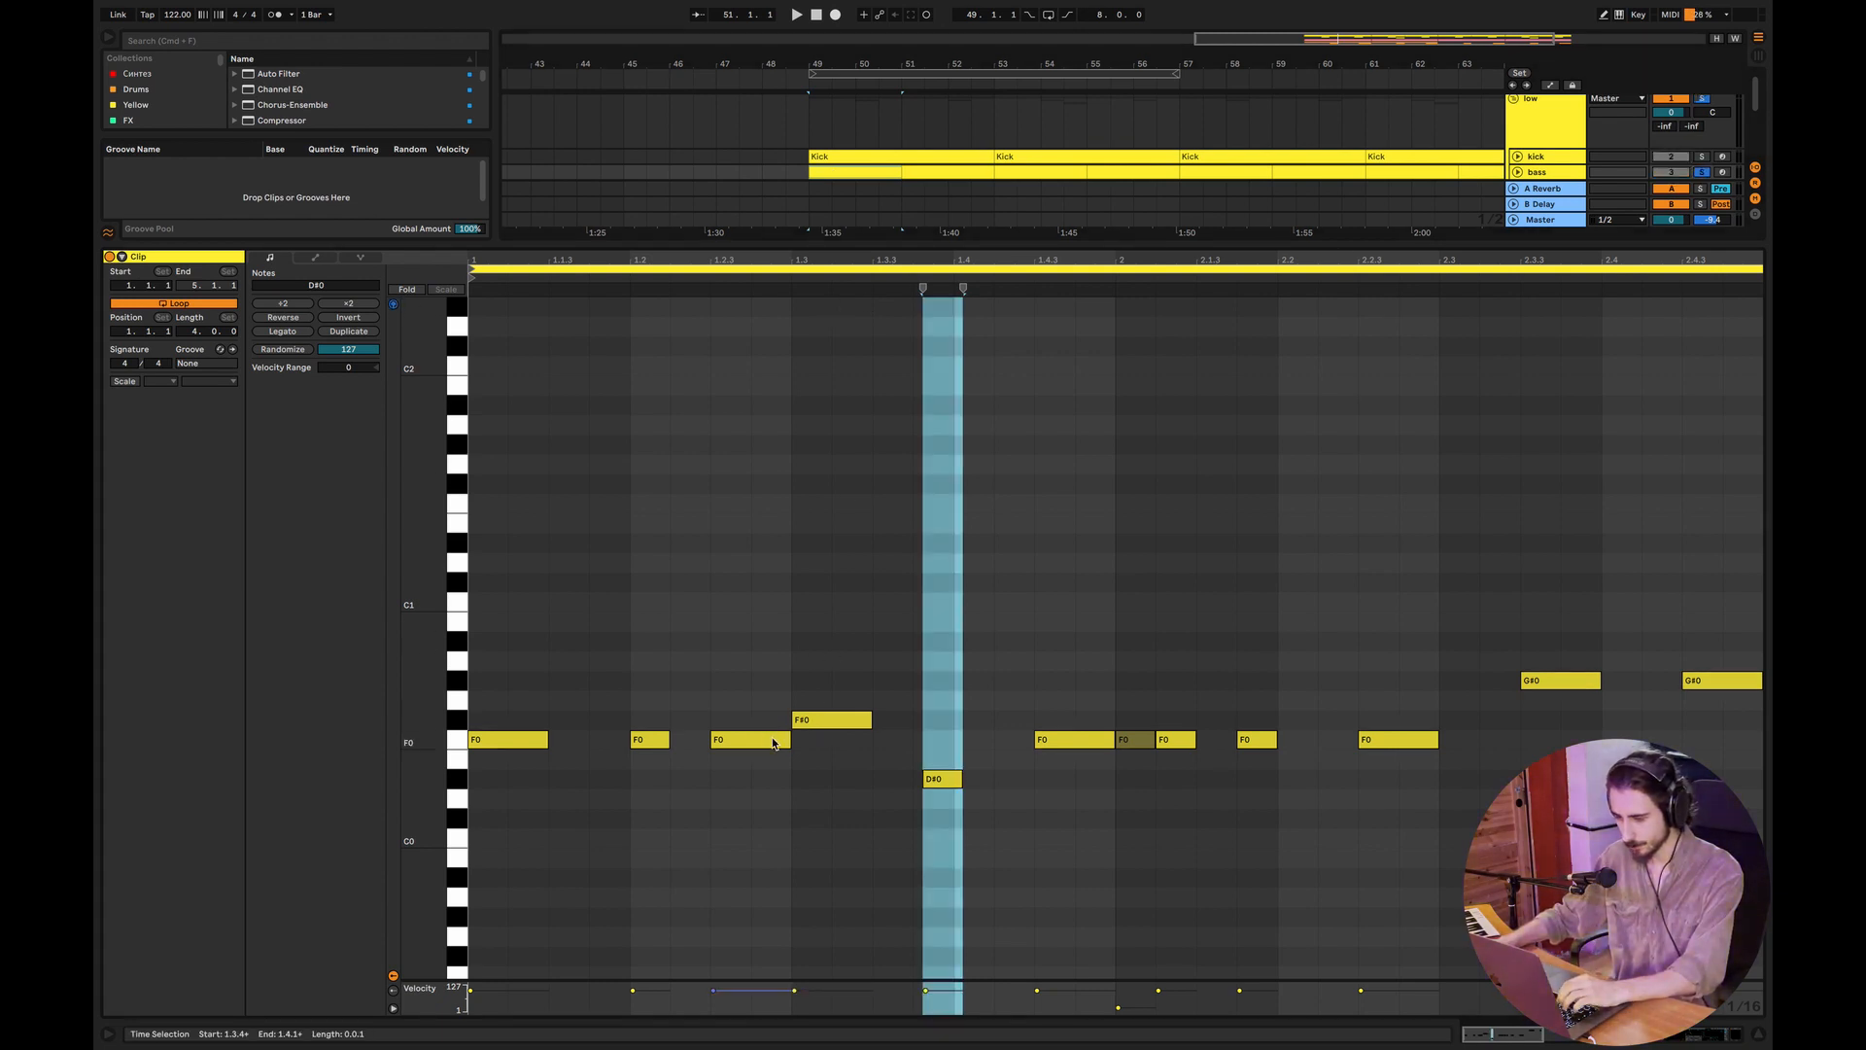
Step: Audition the bass clip's F0, F#0 and D#0 pitches using its notes and the piano keys
{"action": "left_click", "coordinate": [751, 739]}
{"action": "left_click", "coordinate": [812, 723]}
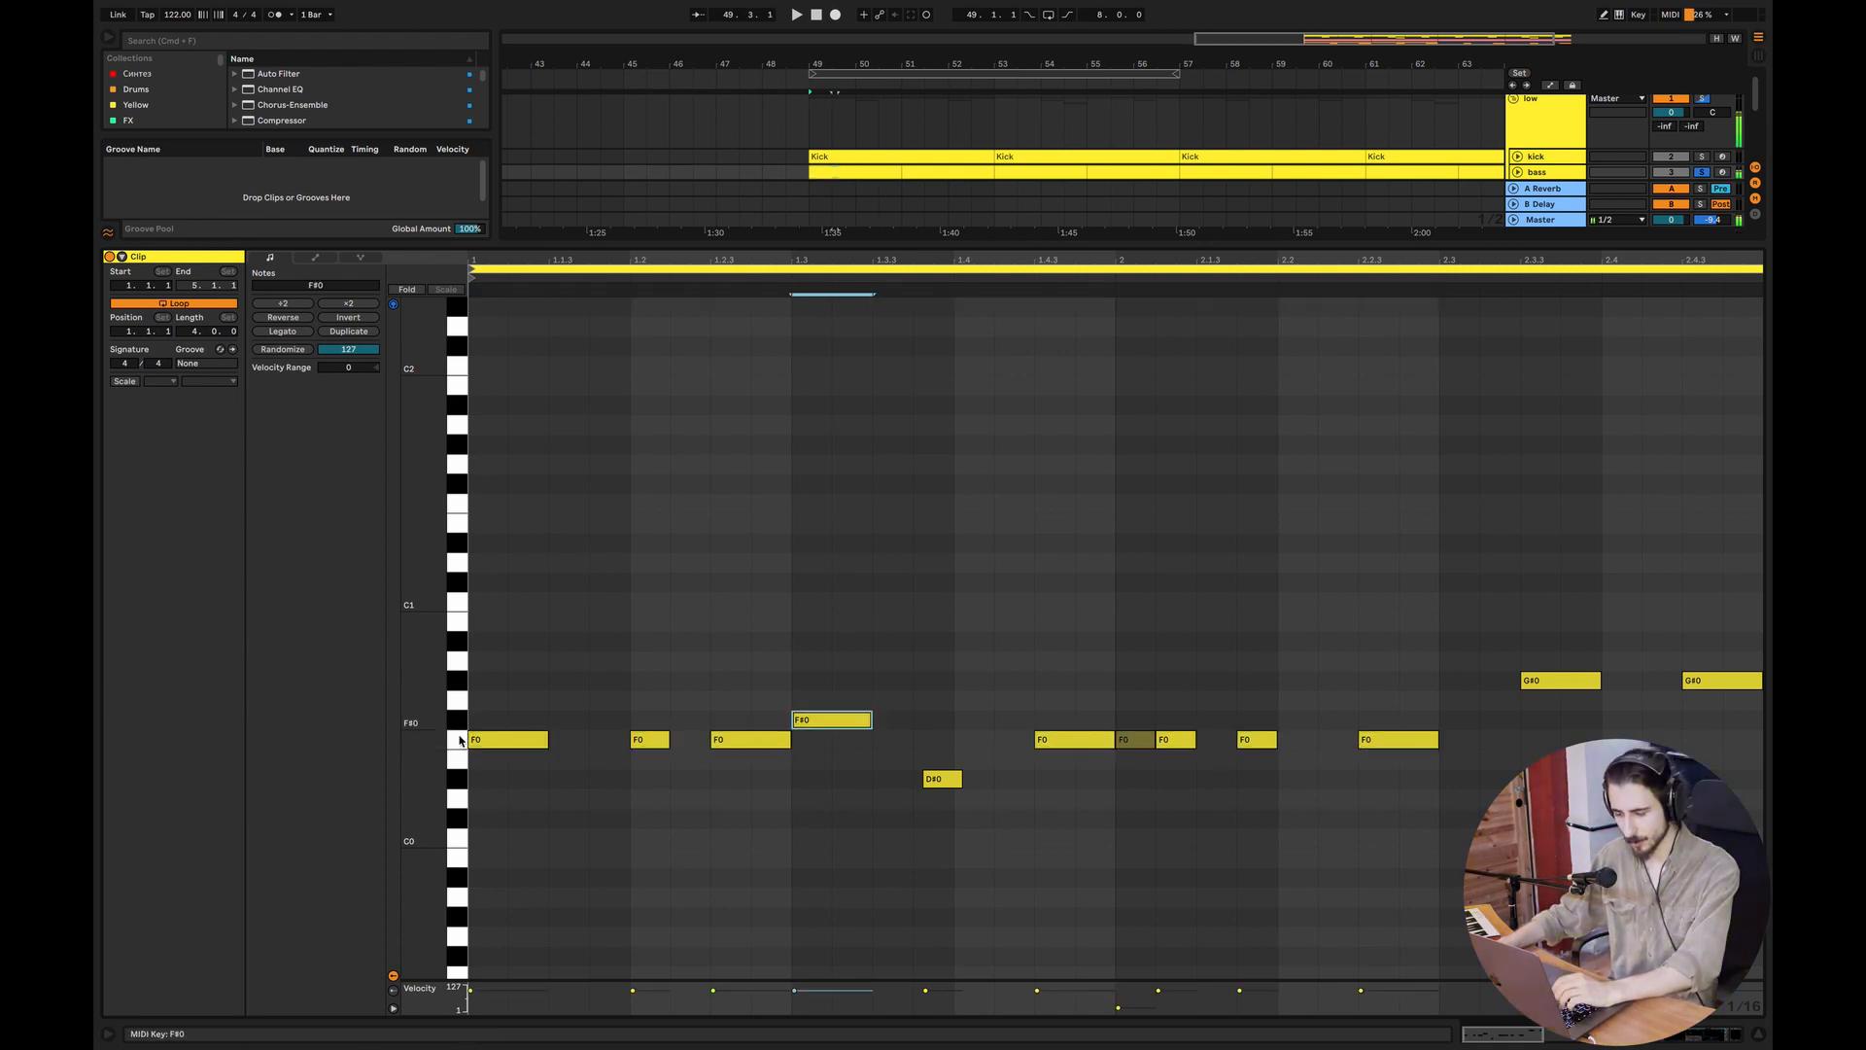
{"action": "left_click", "coordinate": [455, 779]}
{"action": "left_click", "coordinate": [453, 744]}
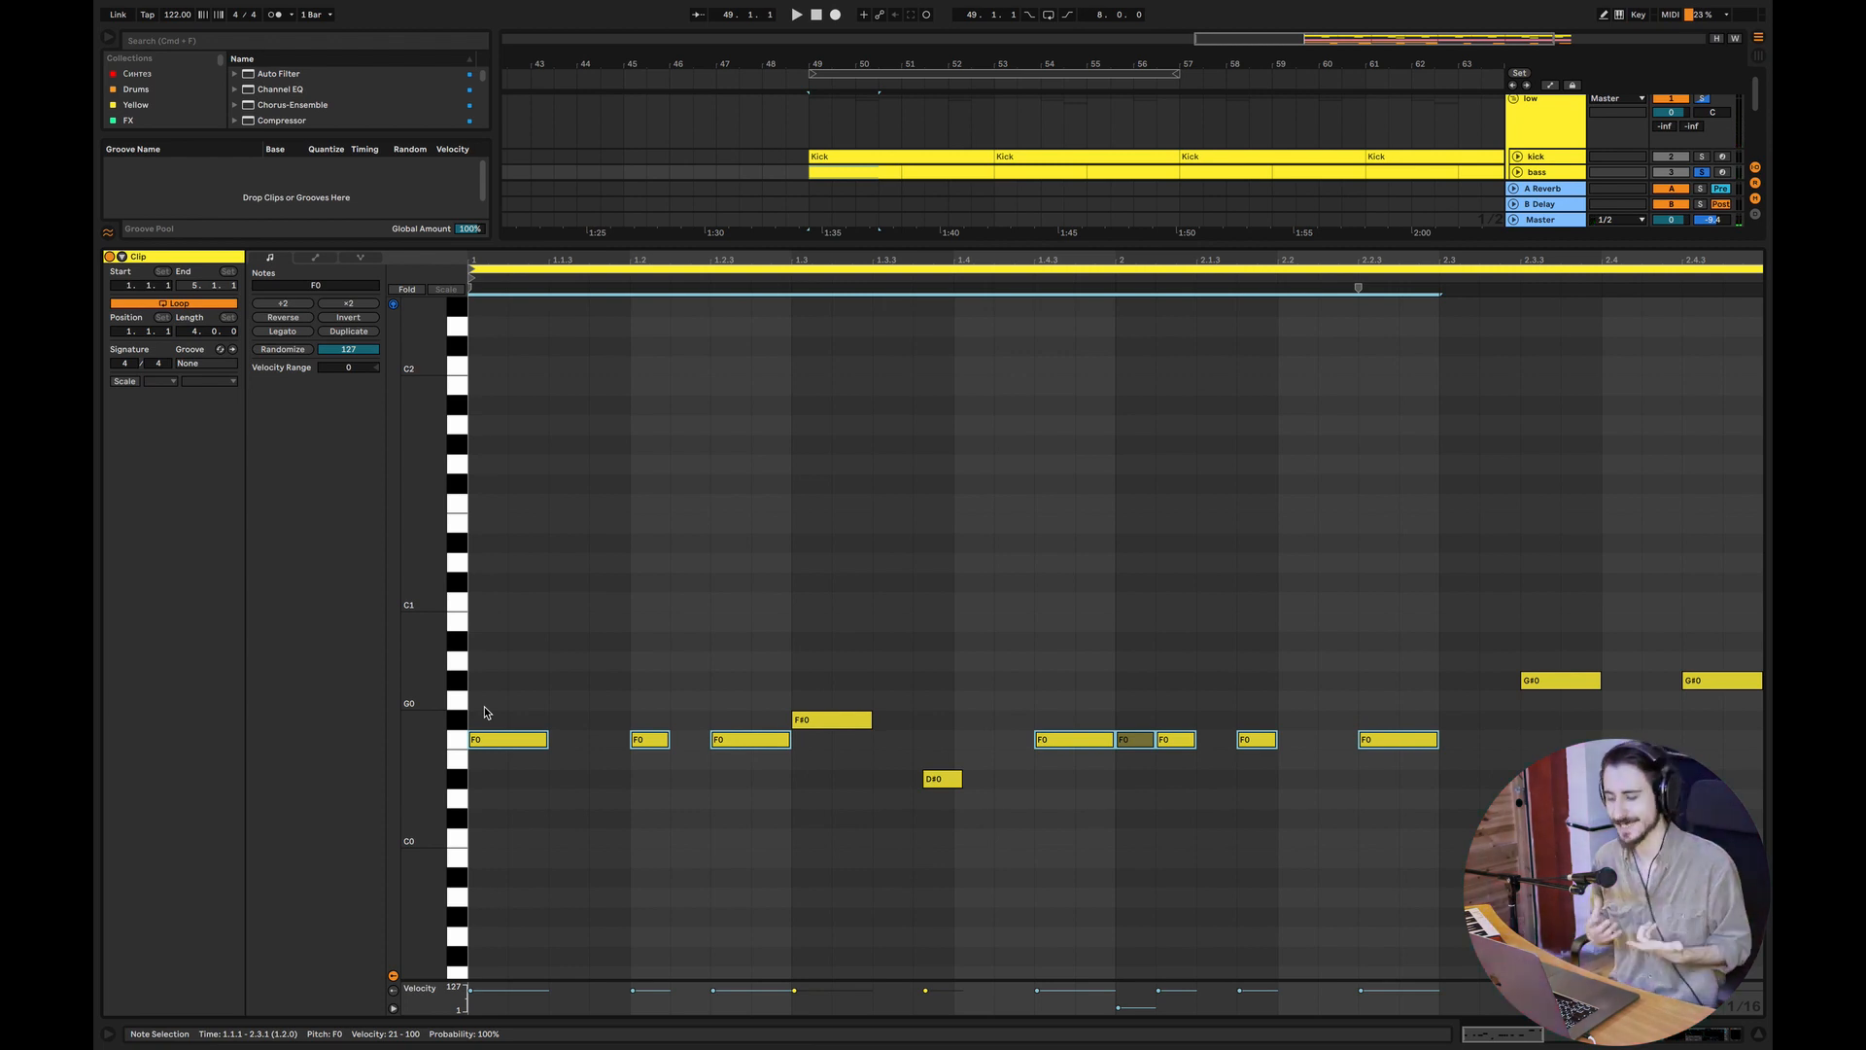
{"action": "left_click", "coordinate": [703, 620]}
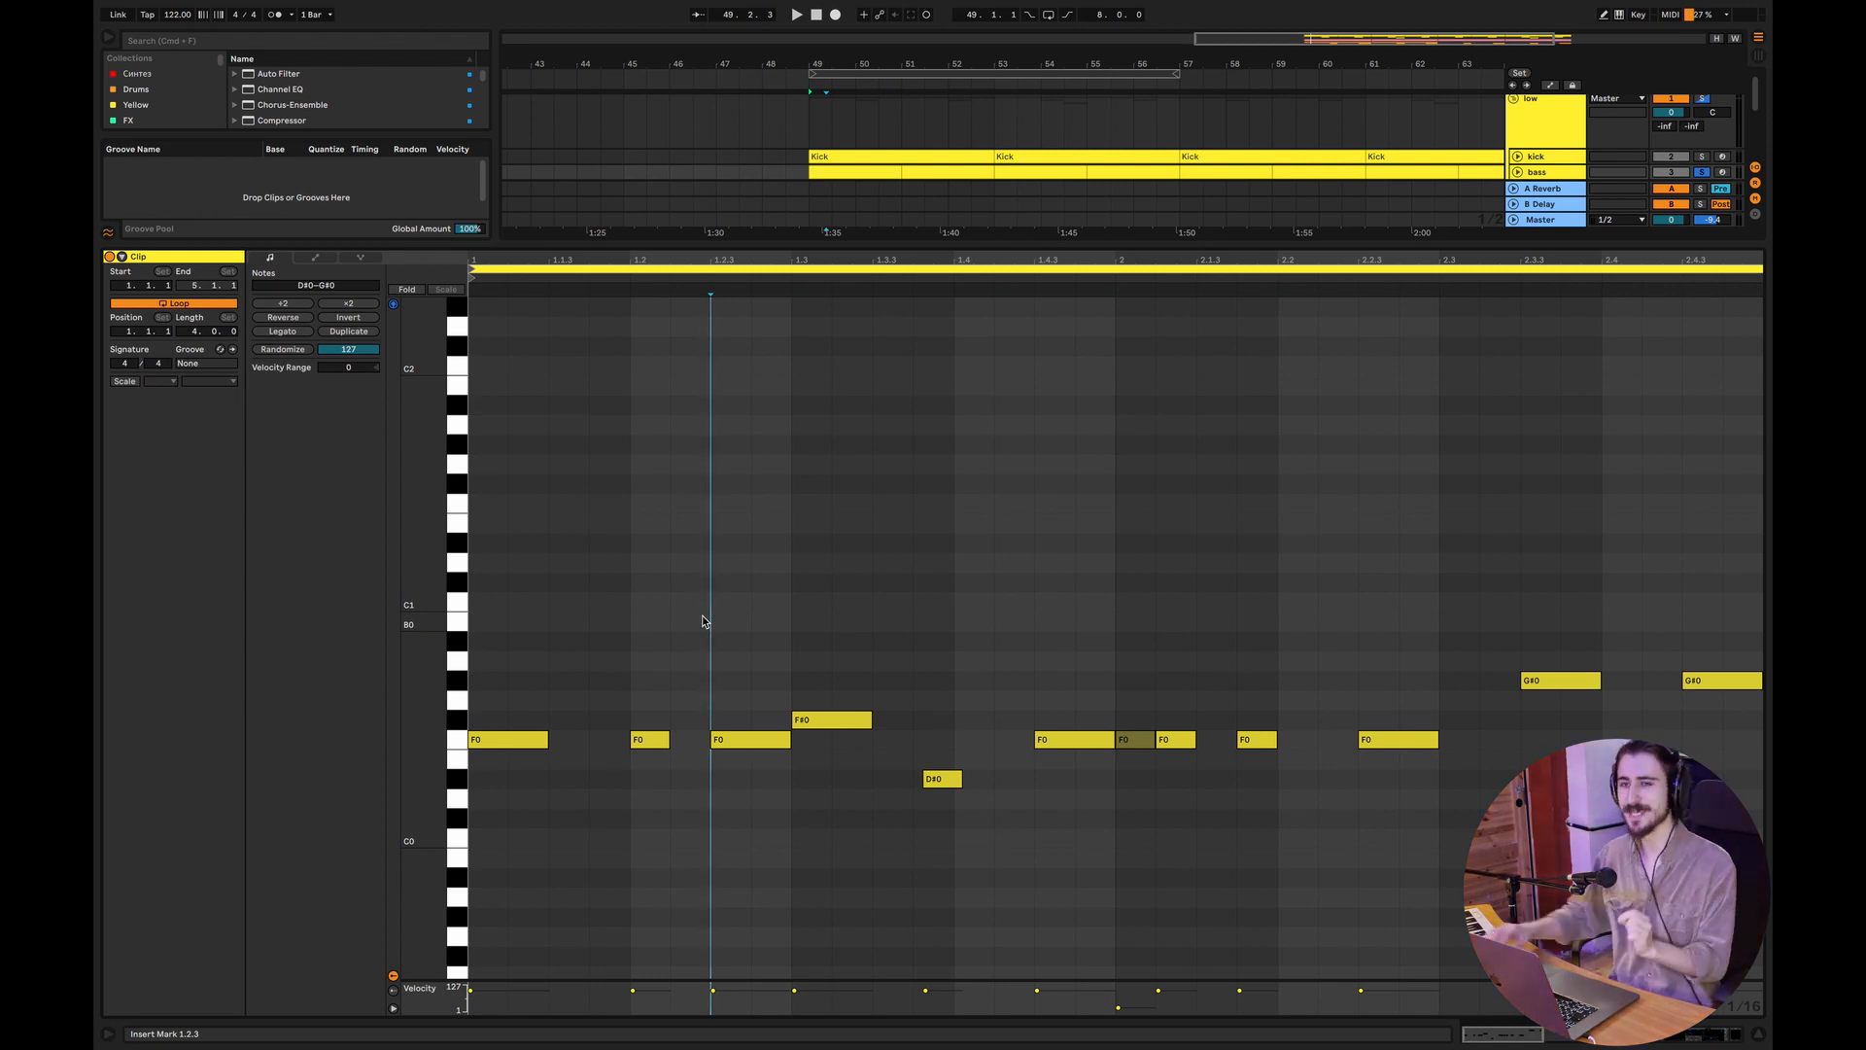
Step: Audition the semitone step from F0 to the F#0 note at beat 1.3 and play back the soloed bass line
{"action": "left_click", "coordinate": [773, 739]}
{"action": "left_click", "coordinate": [804, 724]}
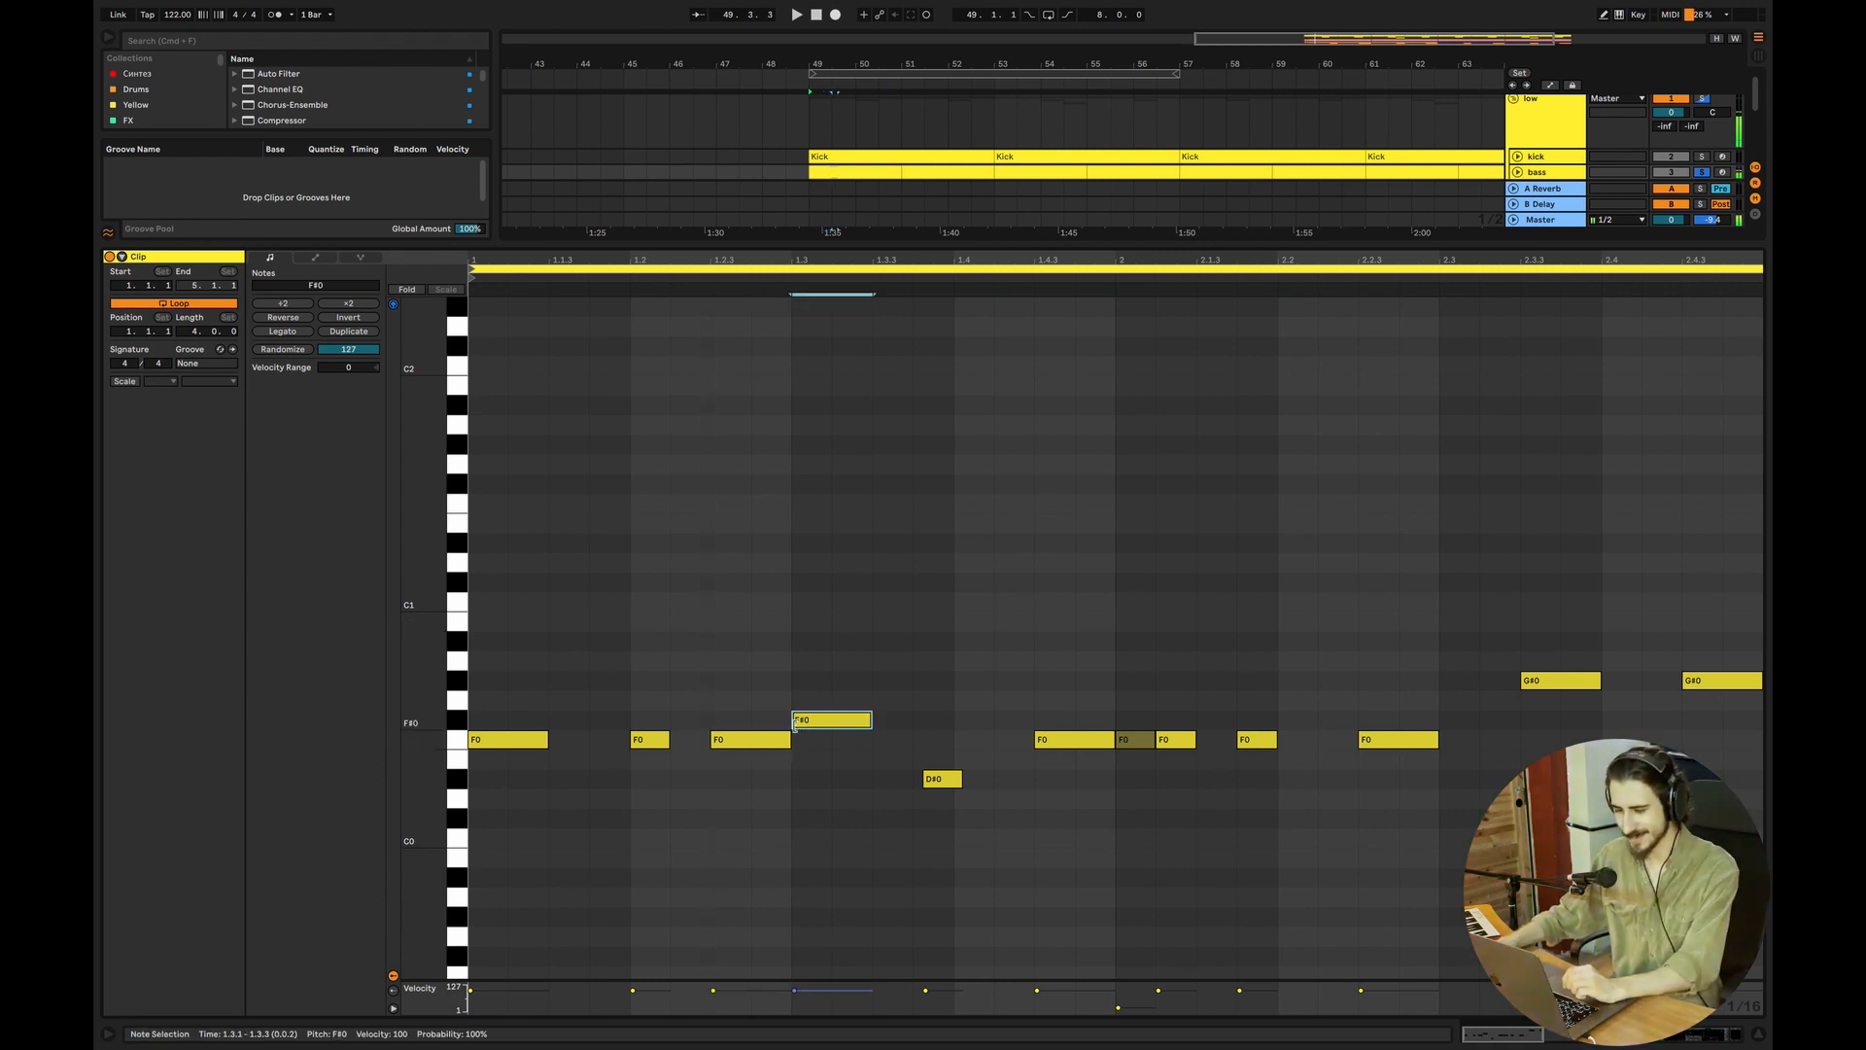
{"action": "left_click", "coordinate": [763, 741]}
{"action": "left_click", "coordinate": [806, 721]}
{"action": "left_click", "coordinate": [806, 721]}
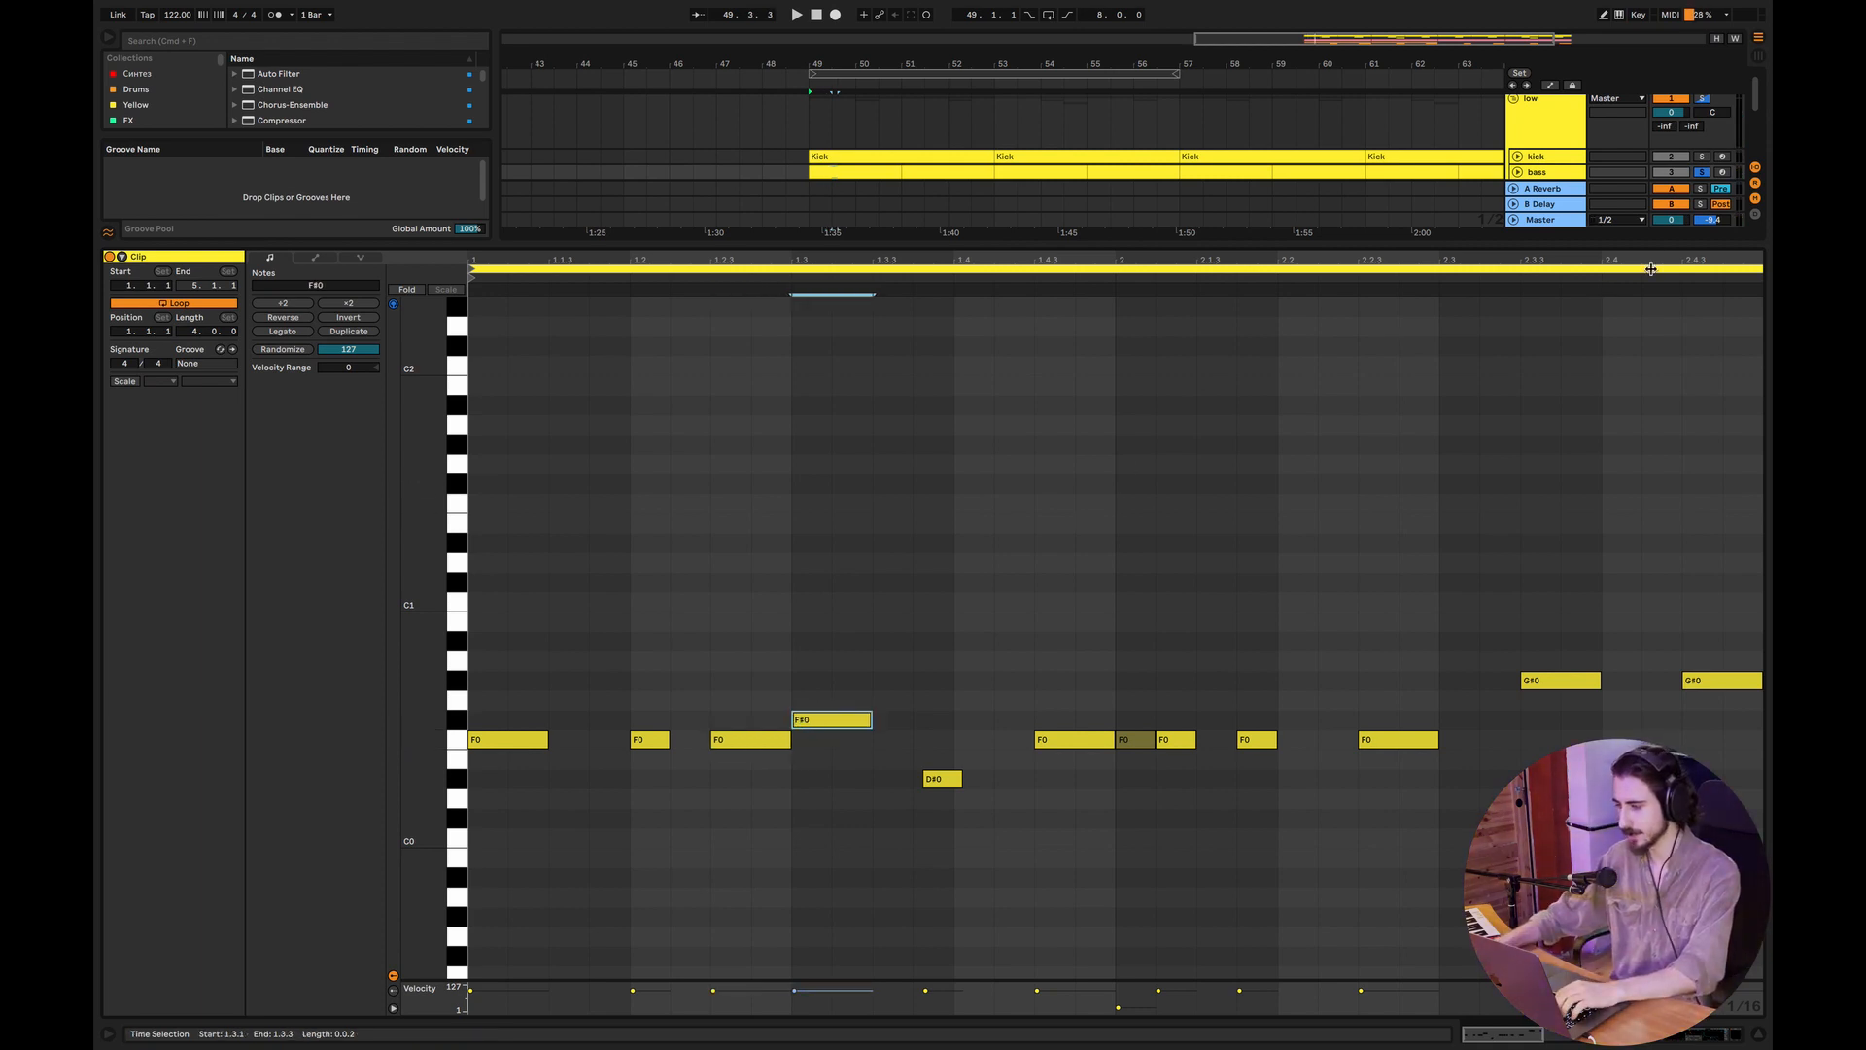
{"action": "key", "text": "space"}
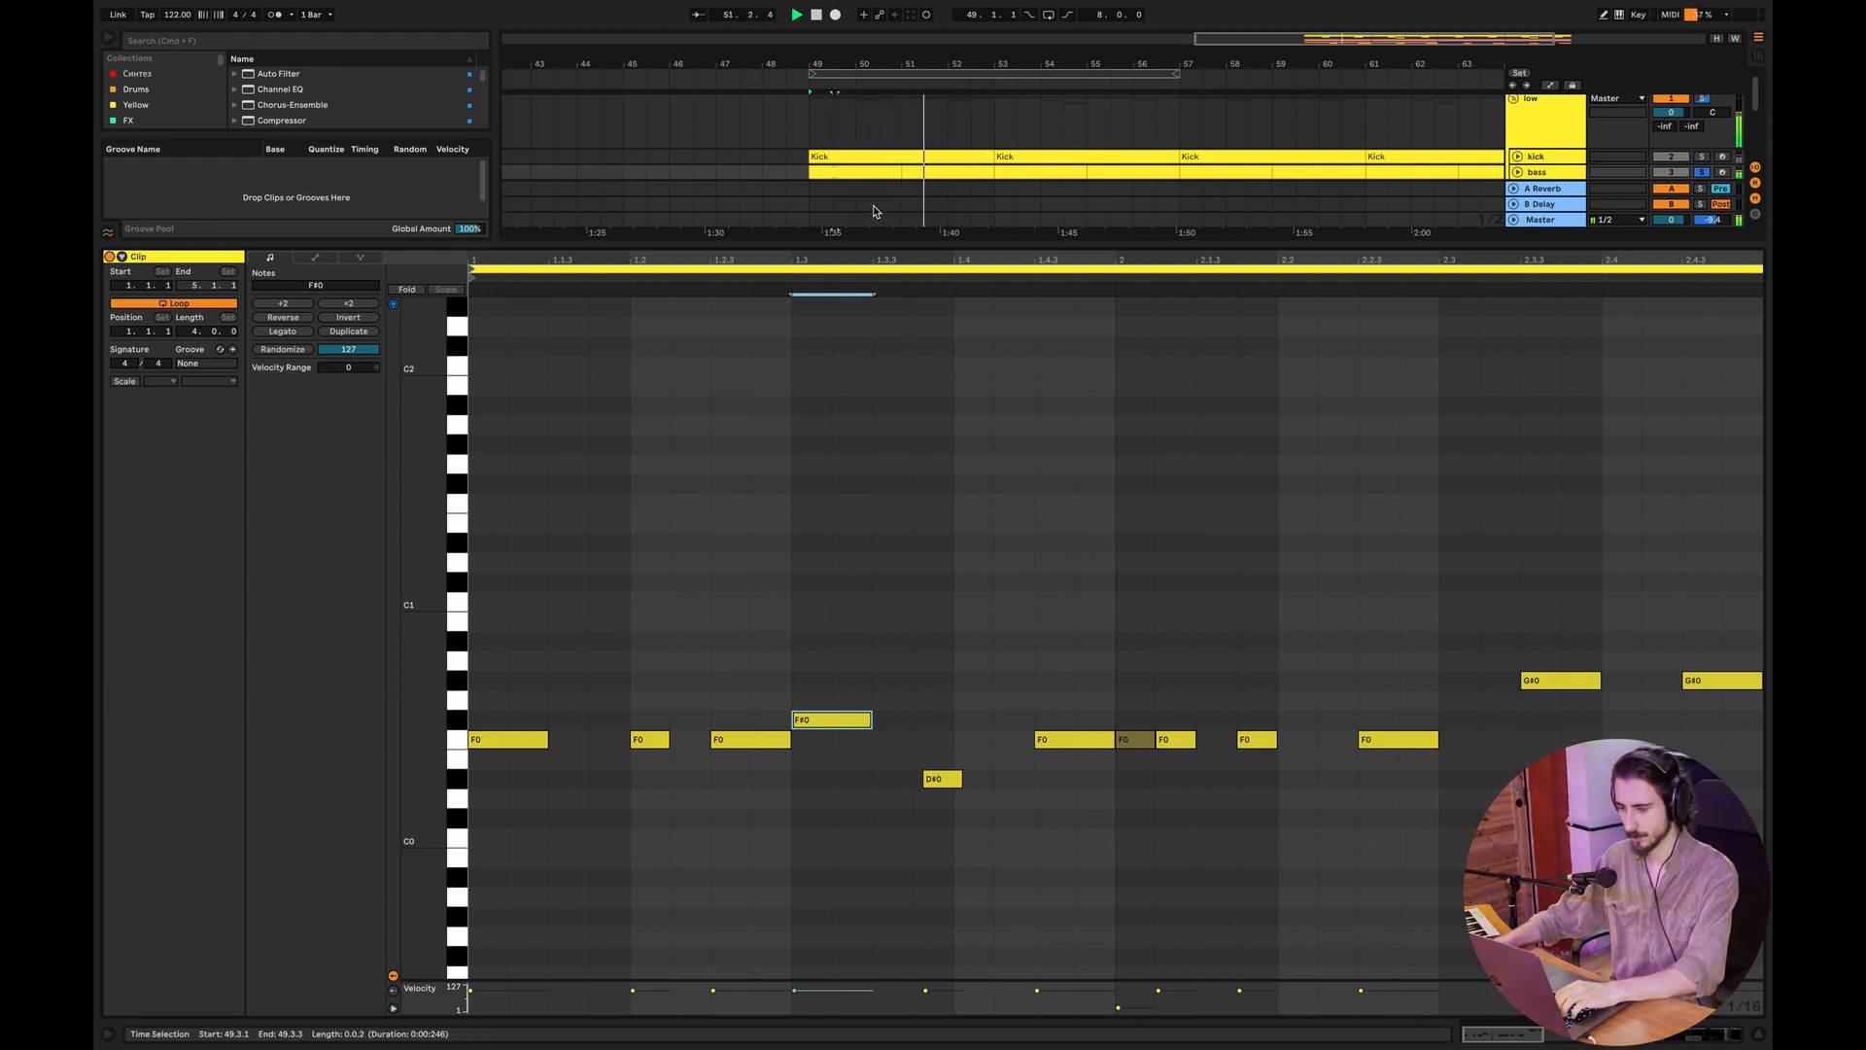
{"action": "key", "text": "space"}
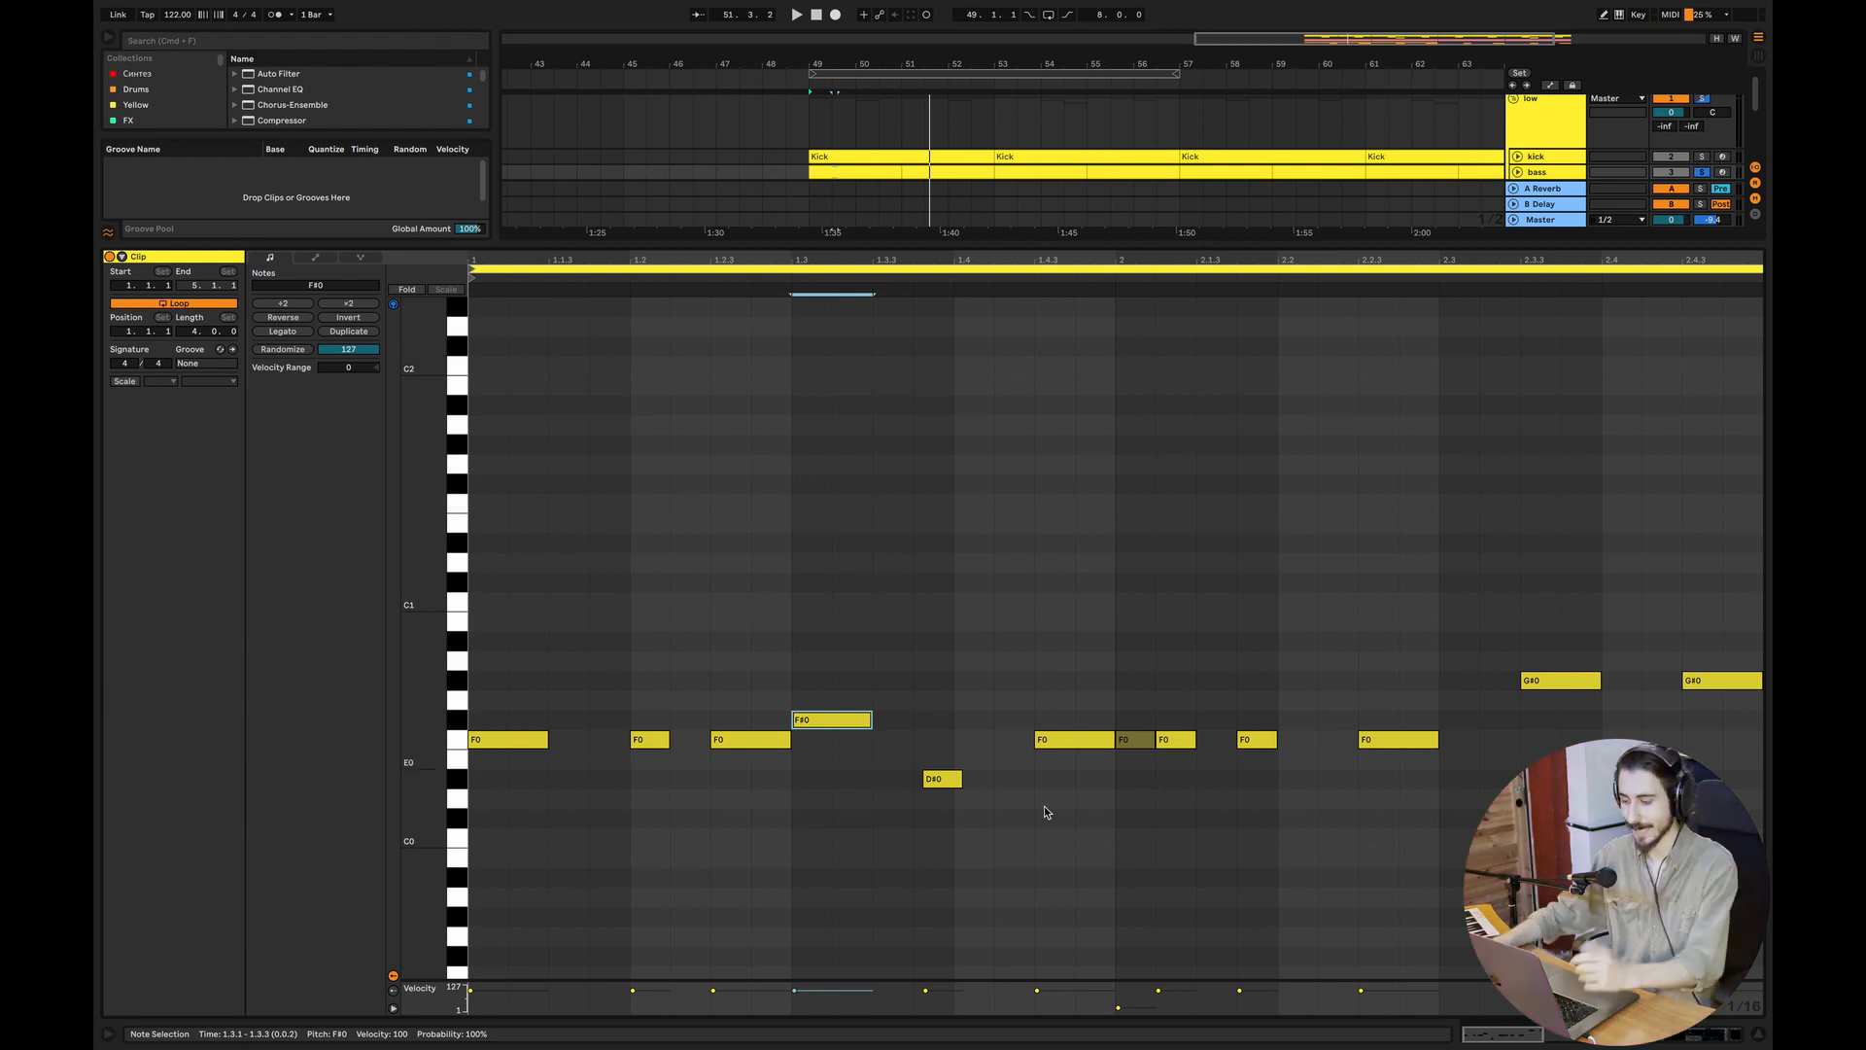
Step: Select the bass notes of the first bar, then leave the note editor and show the bass track's Wavetable instrument
{"action": "left_click_drag", "start_coordinate": [1101, 975], "coordinate": [529, 301]}
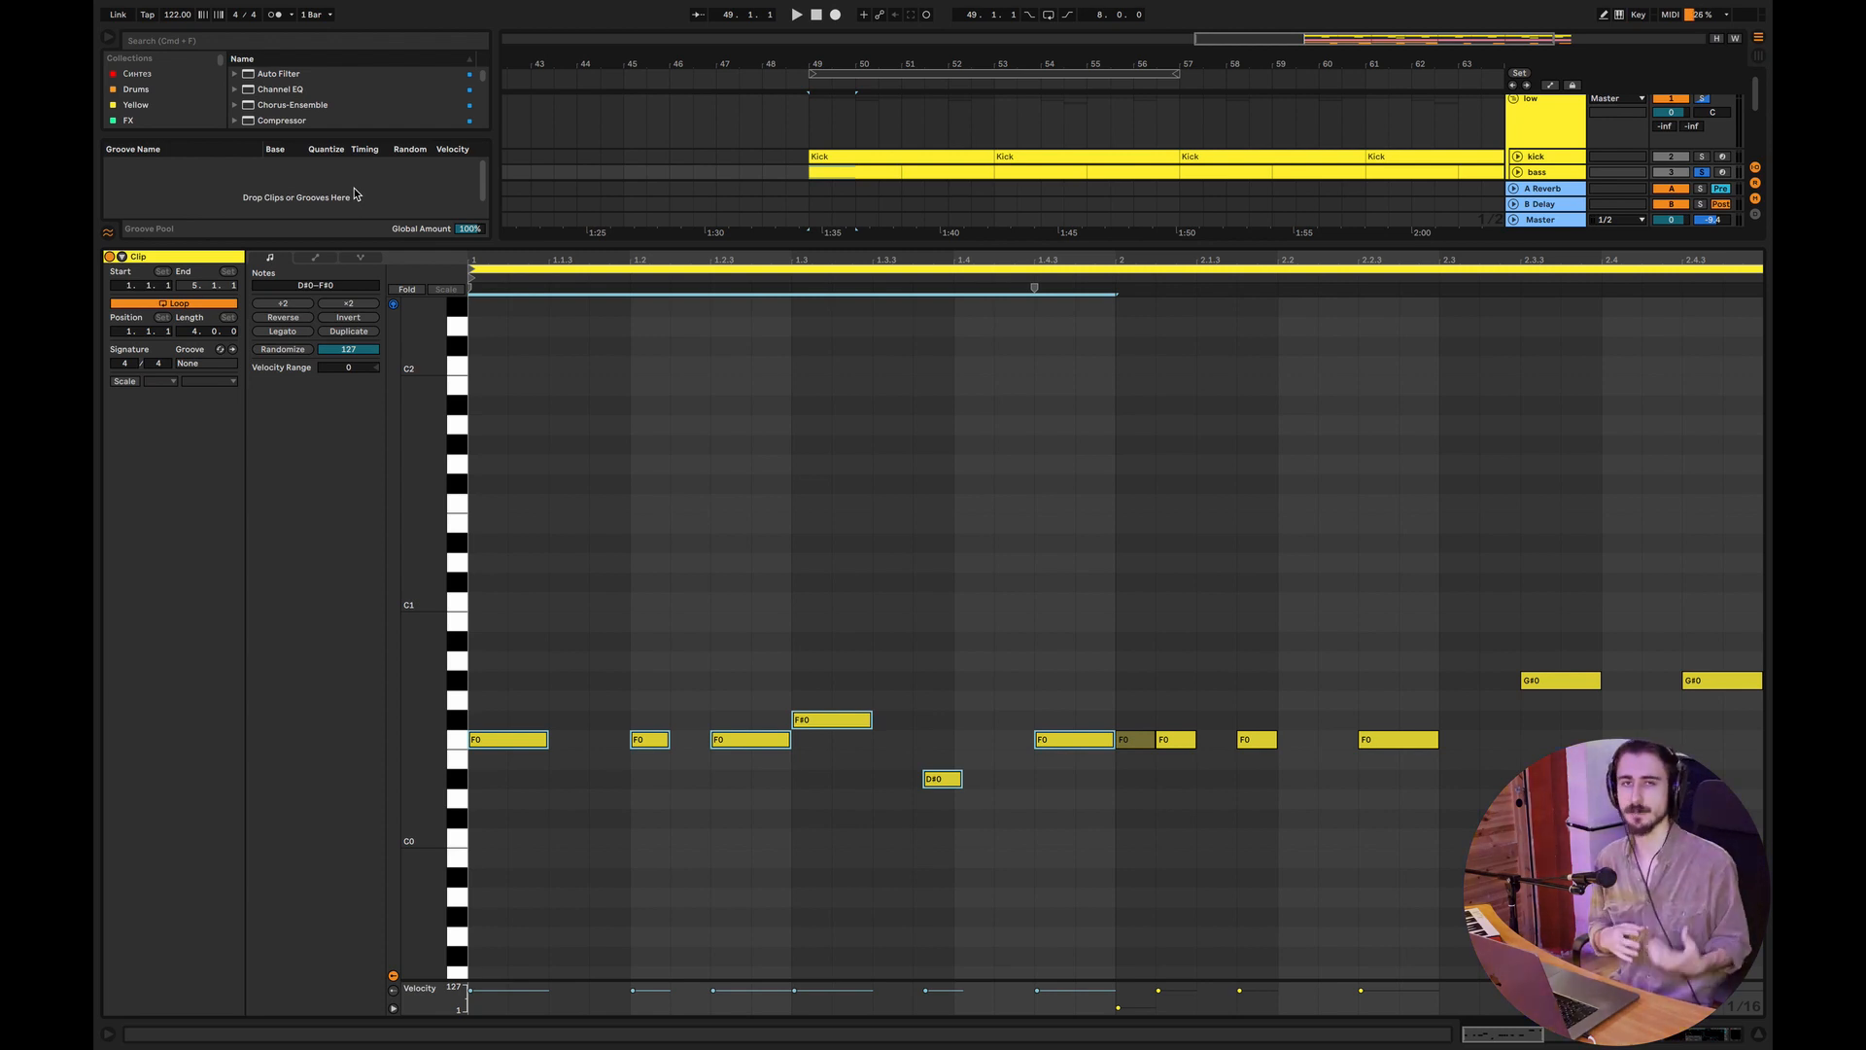
{"action": "left_click", "coordinate": [1756, 1040]}
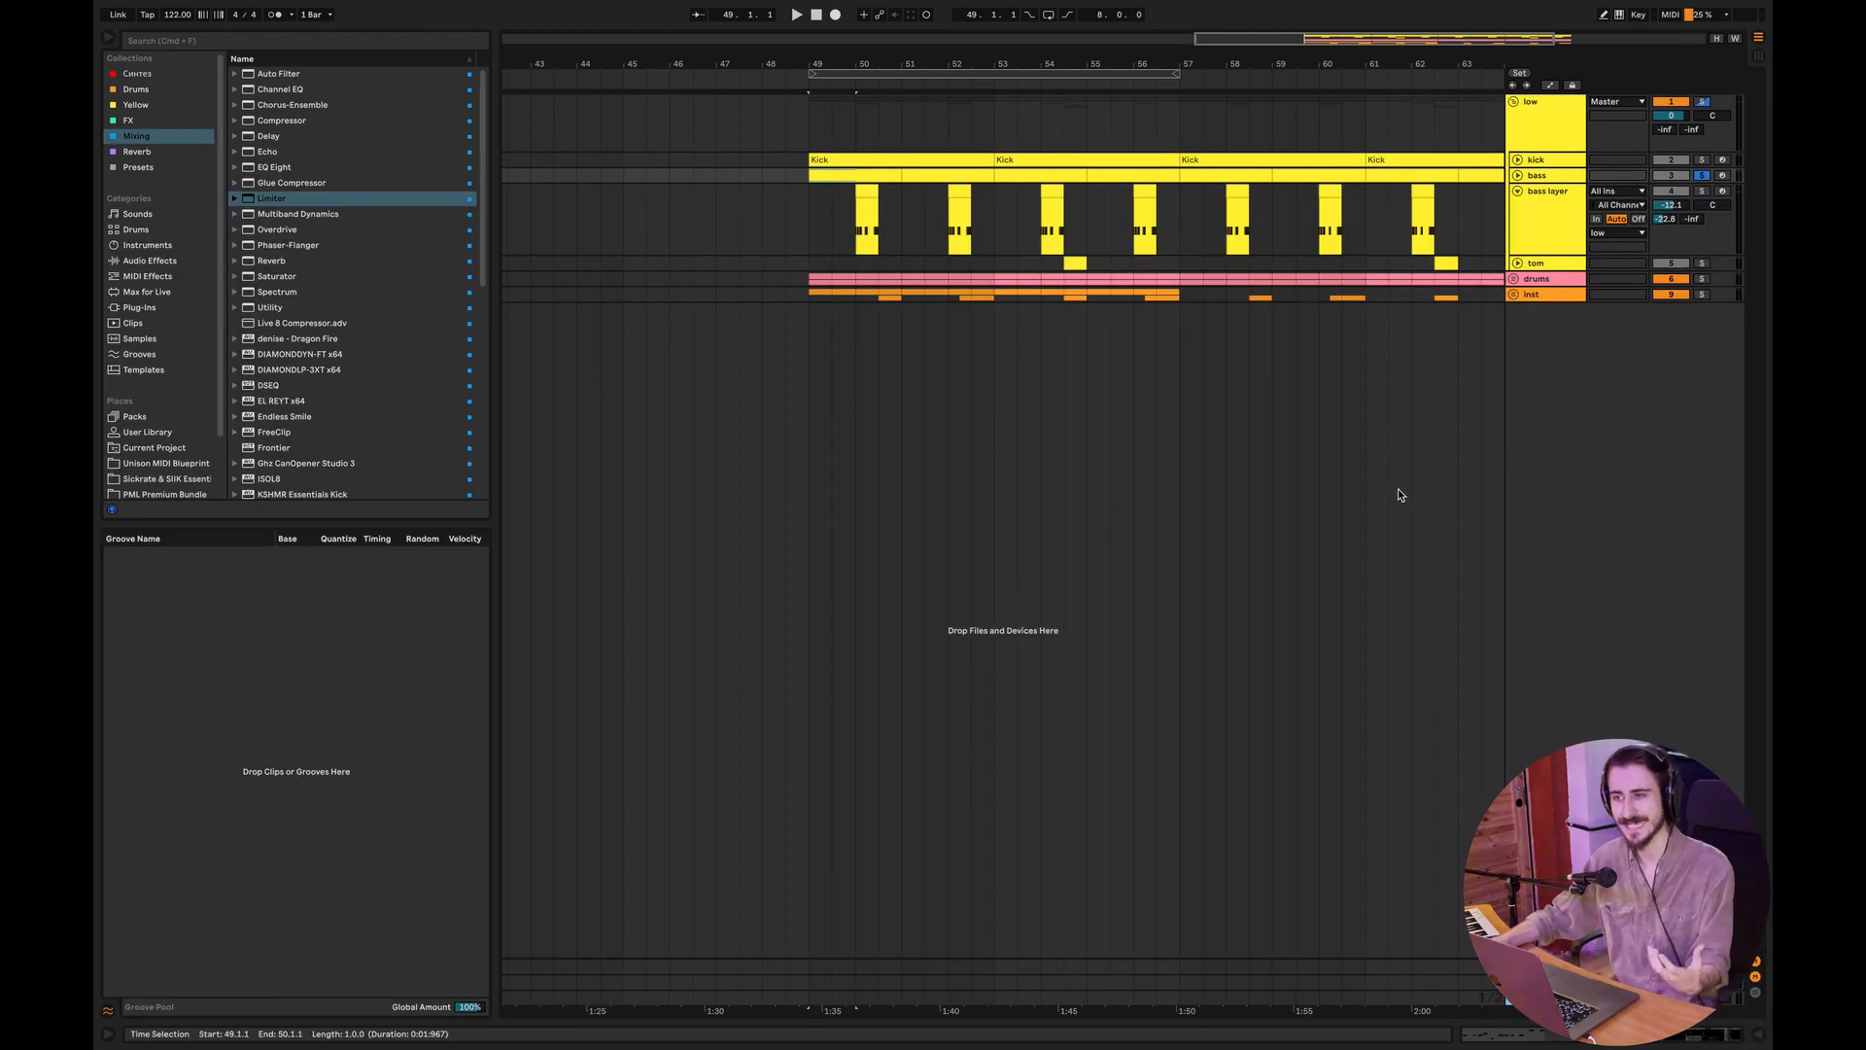
{"action": "double_click", "coordinate": [1536, 176]}
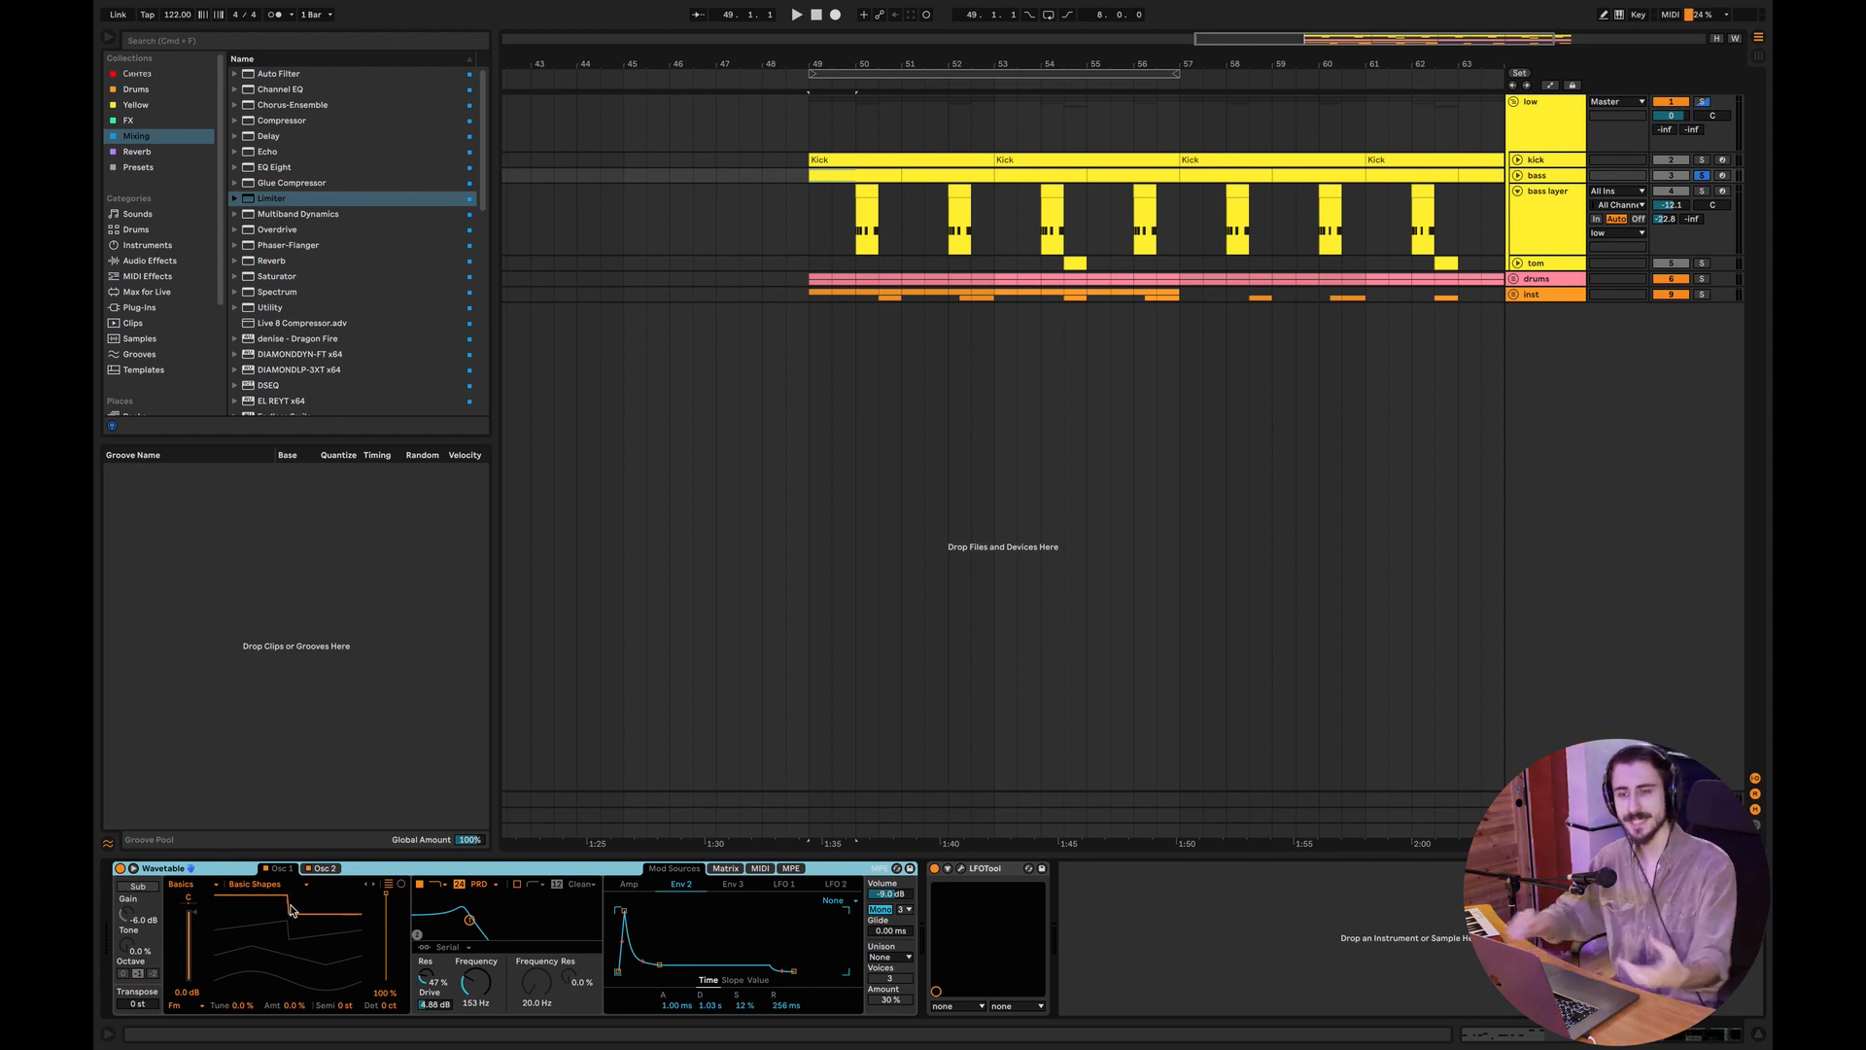
Step: Compare the sound of the bass with Osc 1's Basic Shapes wavetable position at 64% and back at 100%
{"action": "mouse_move", "coordinate": [386, 907]}
{"action": "left_mouse_down"}
{"action": "mouse_move", "coordinate": [386, 972]}
{"action": "mouse_move", "coordinate": [386, 896]}
{"action": "left_mouse_up"}
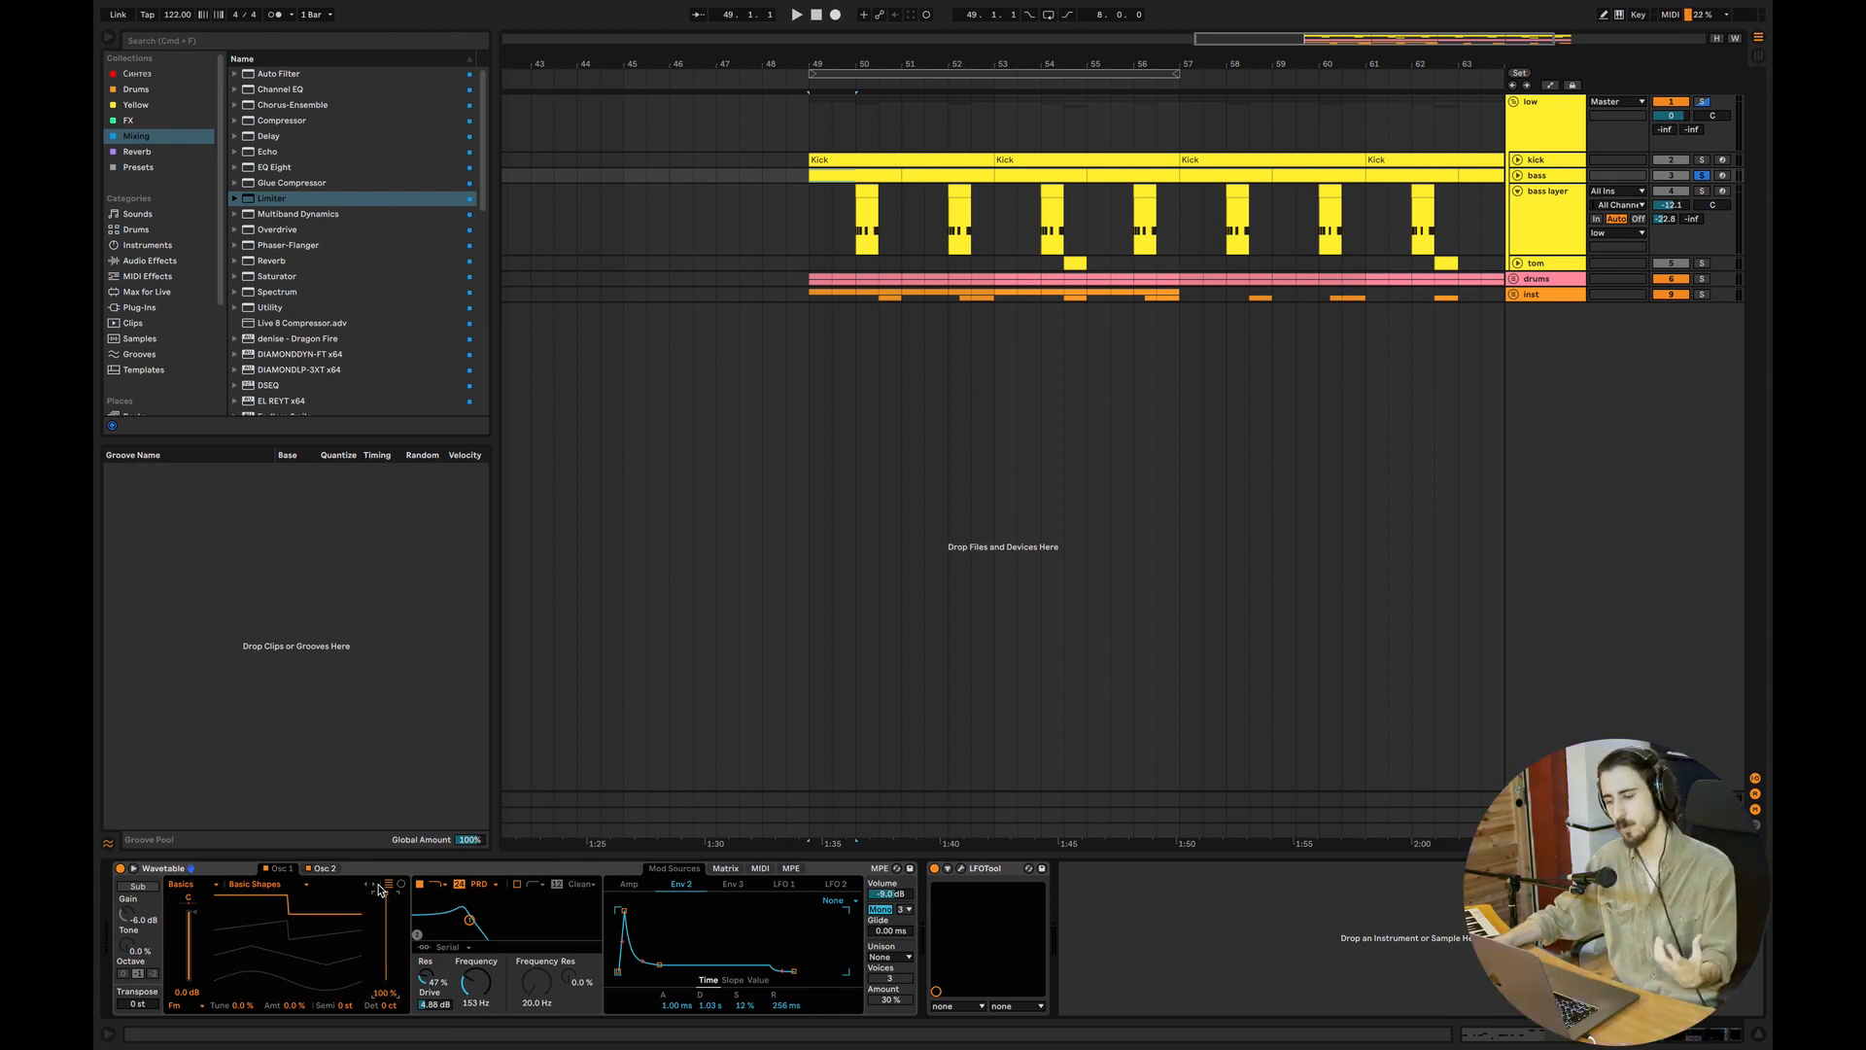
{"action": "left_click_drag", "start_coordinate": [386, 896], "coordinate": [386, 919]}
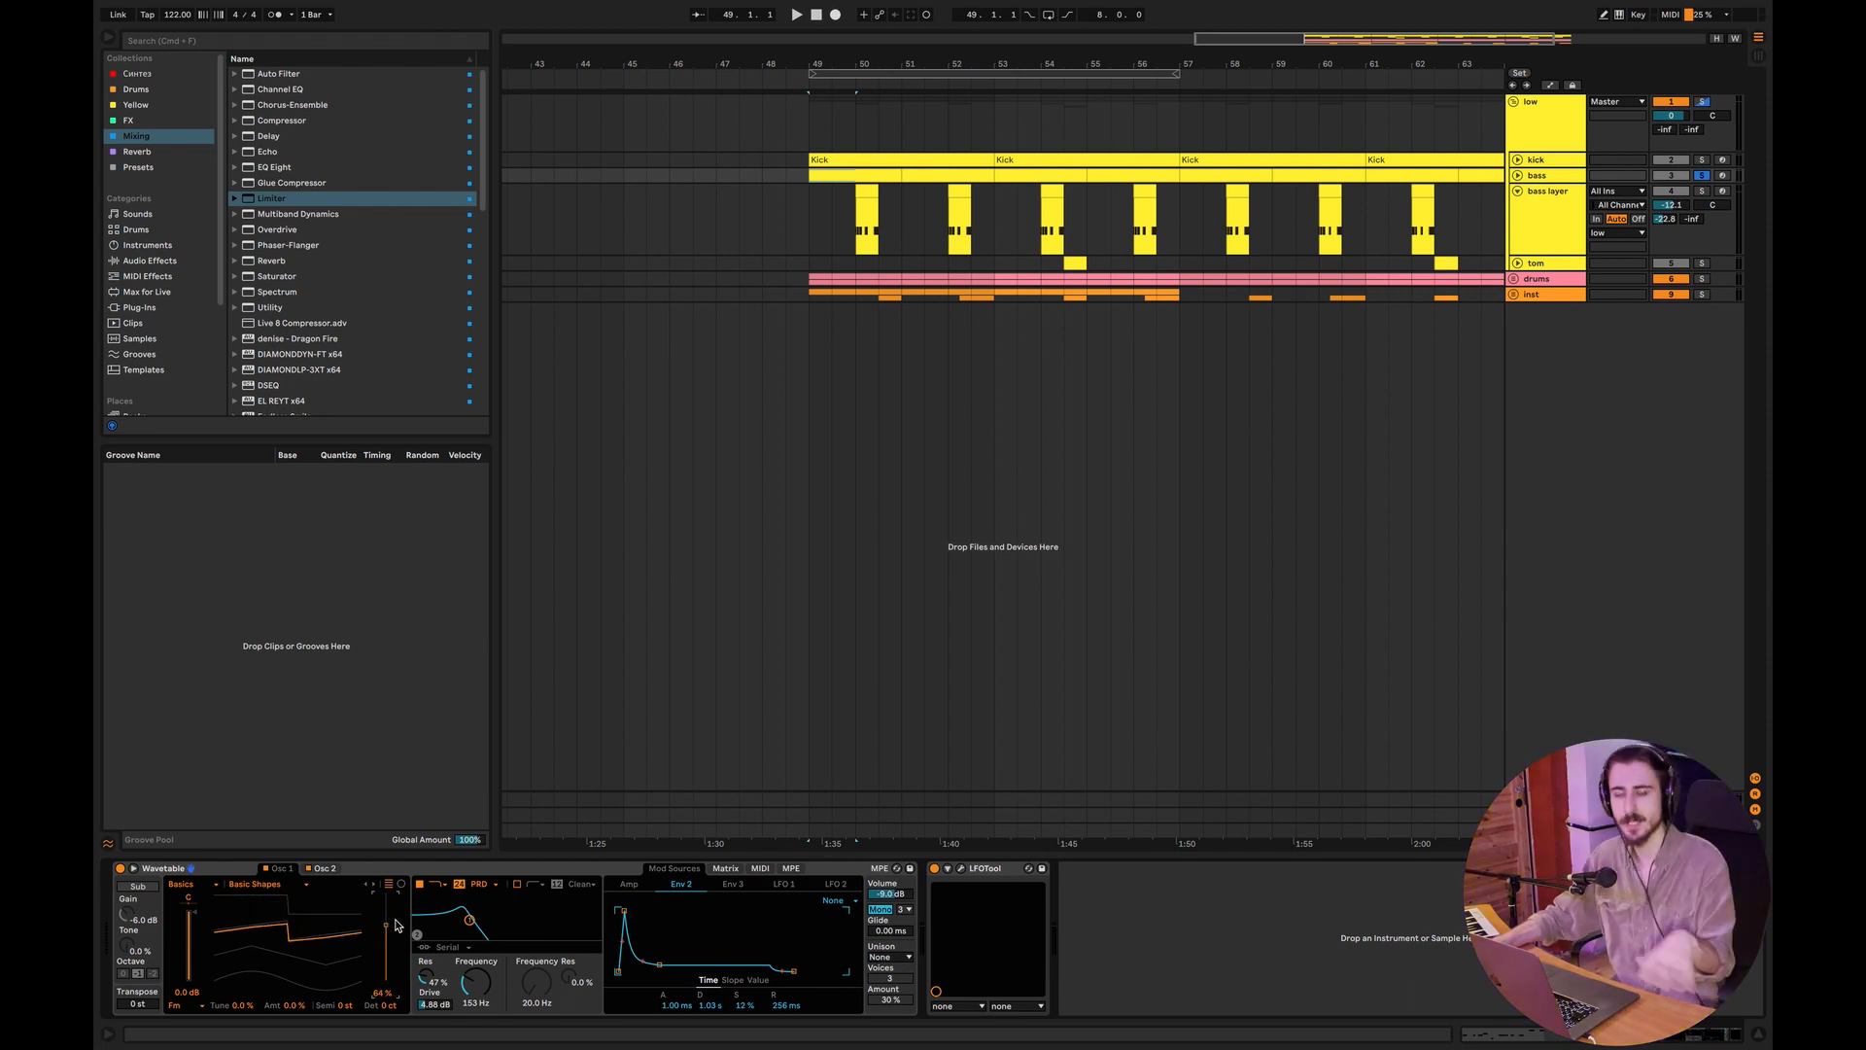
{"action": "key", "text": "space"}
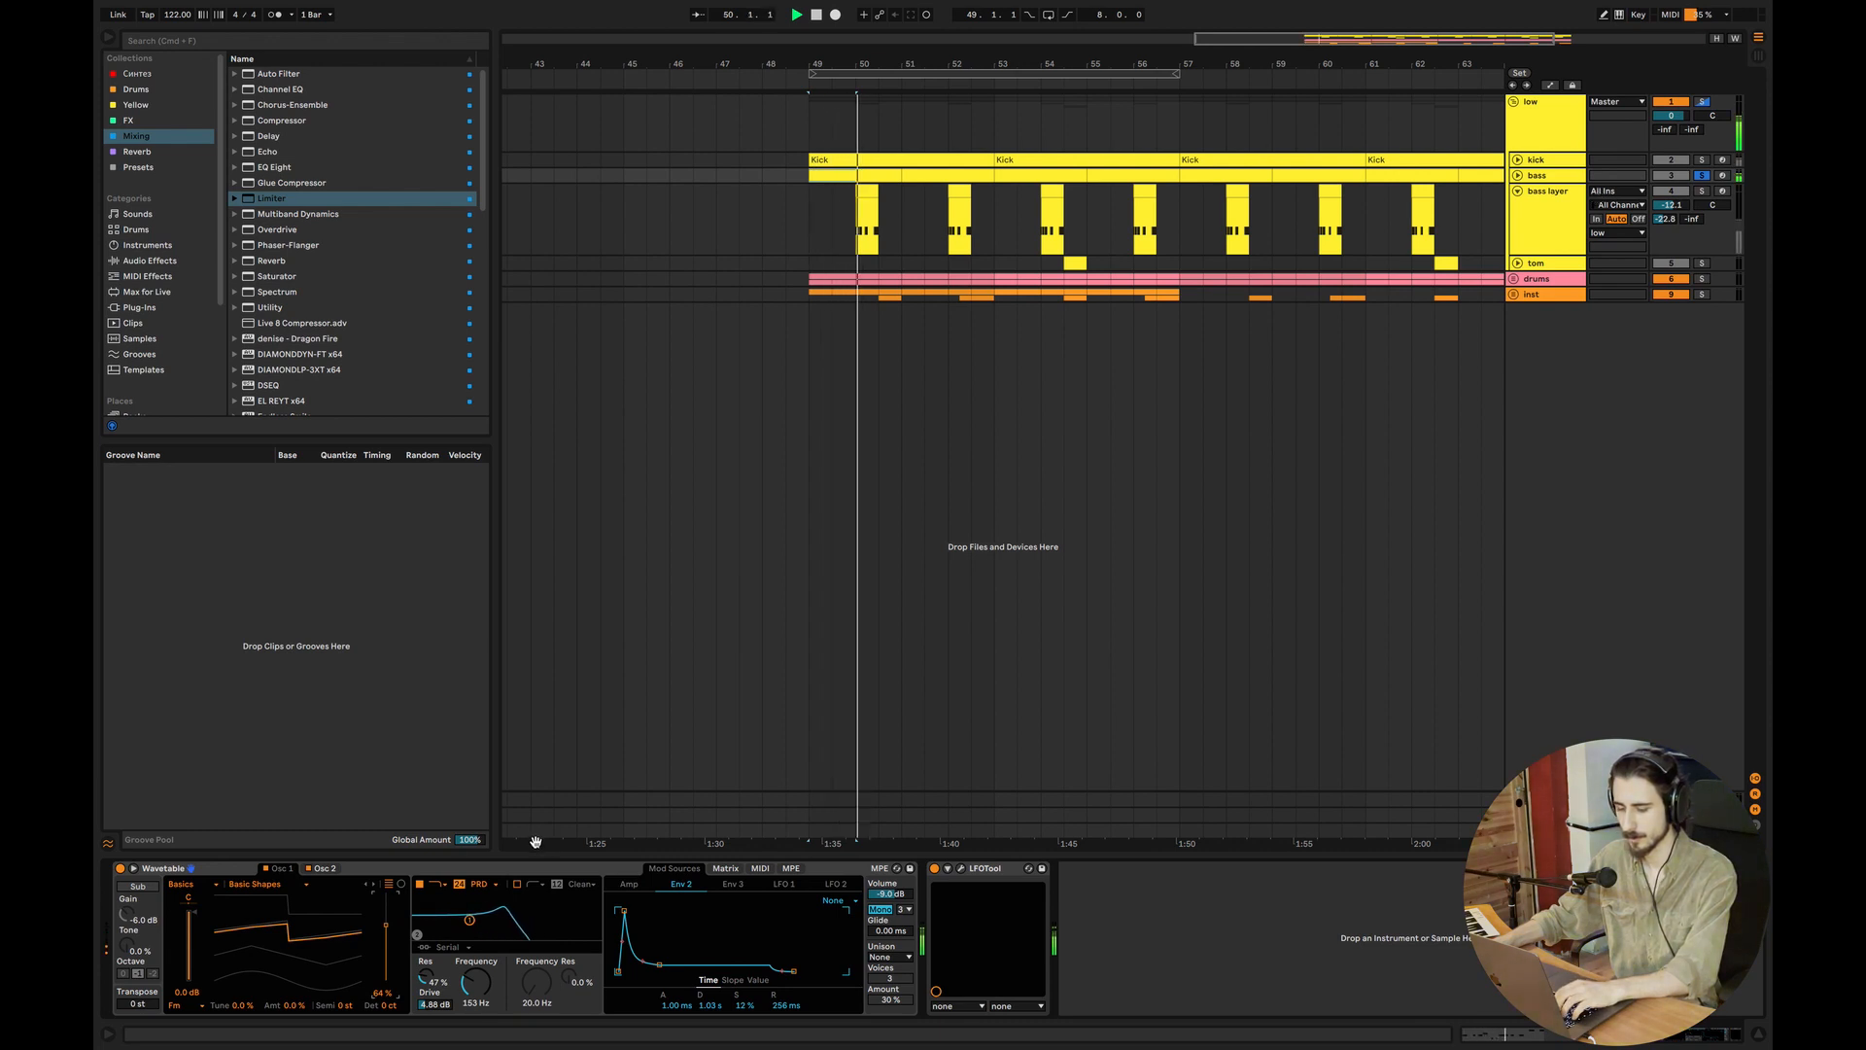
{"action": "key", "text": "space"}
{"action": "left_click_drag", "start_coordinate": [383, 930], "coordinate": [385, 895]}
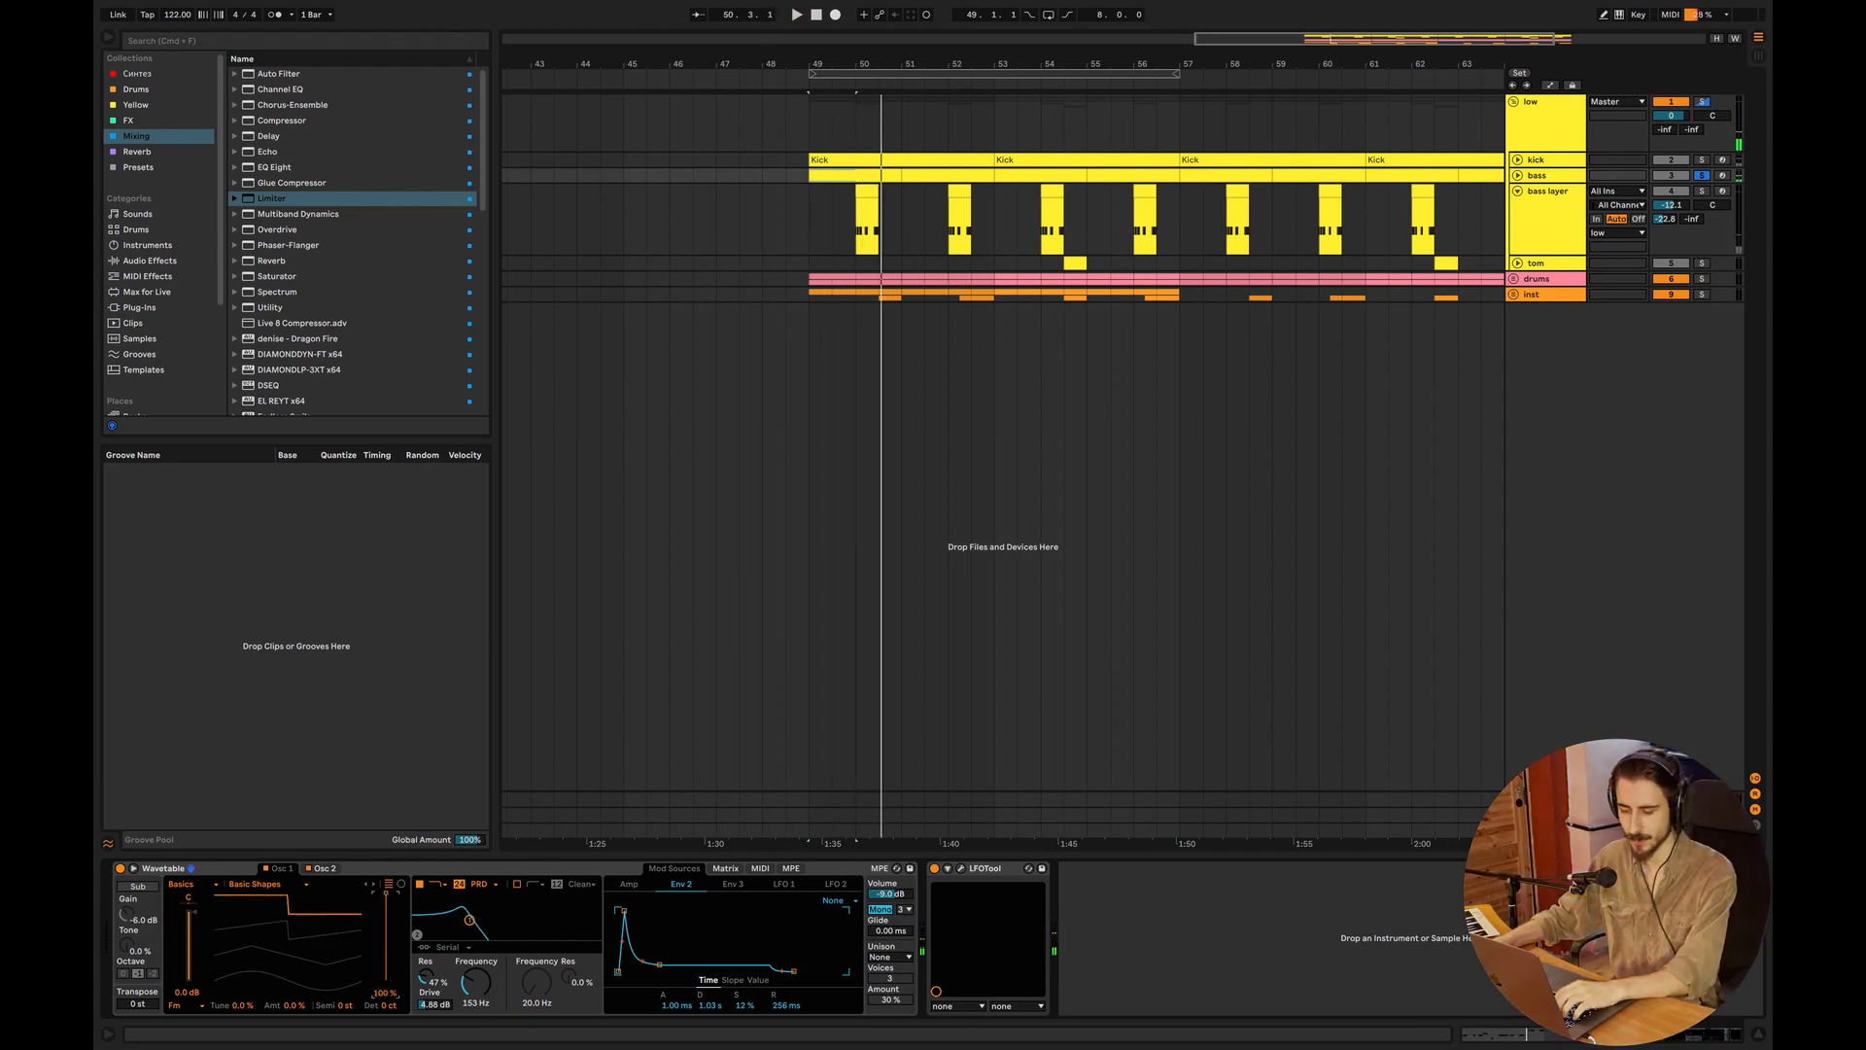
{"action": "key", "text": "space"}
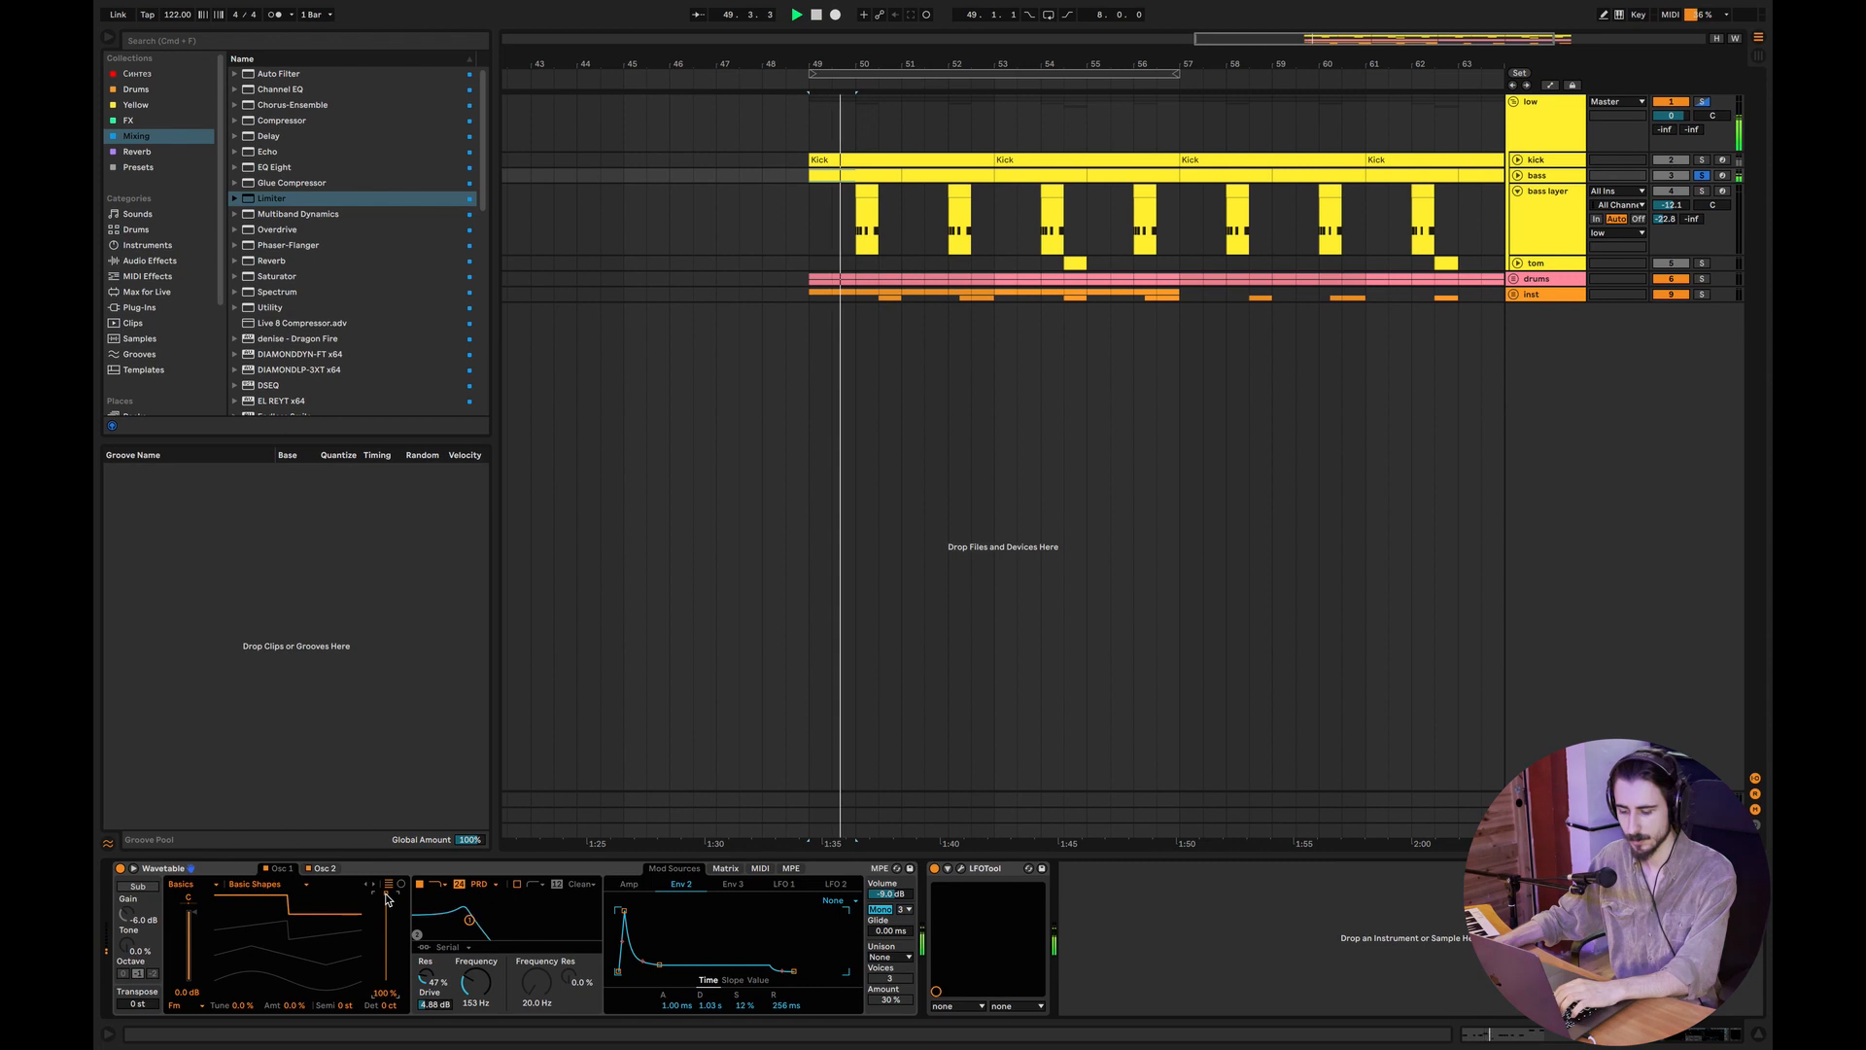
{"action": "key", "text": "space"}
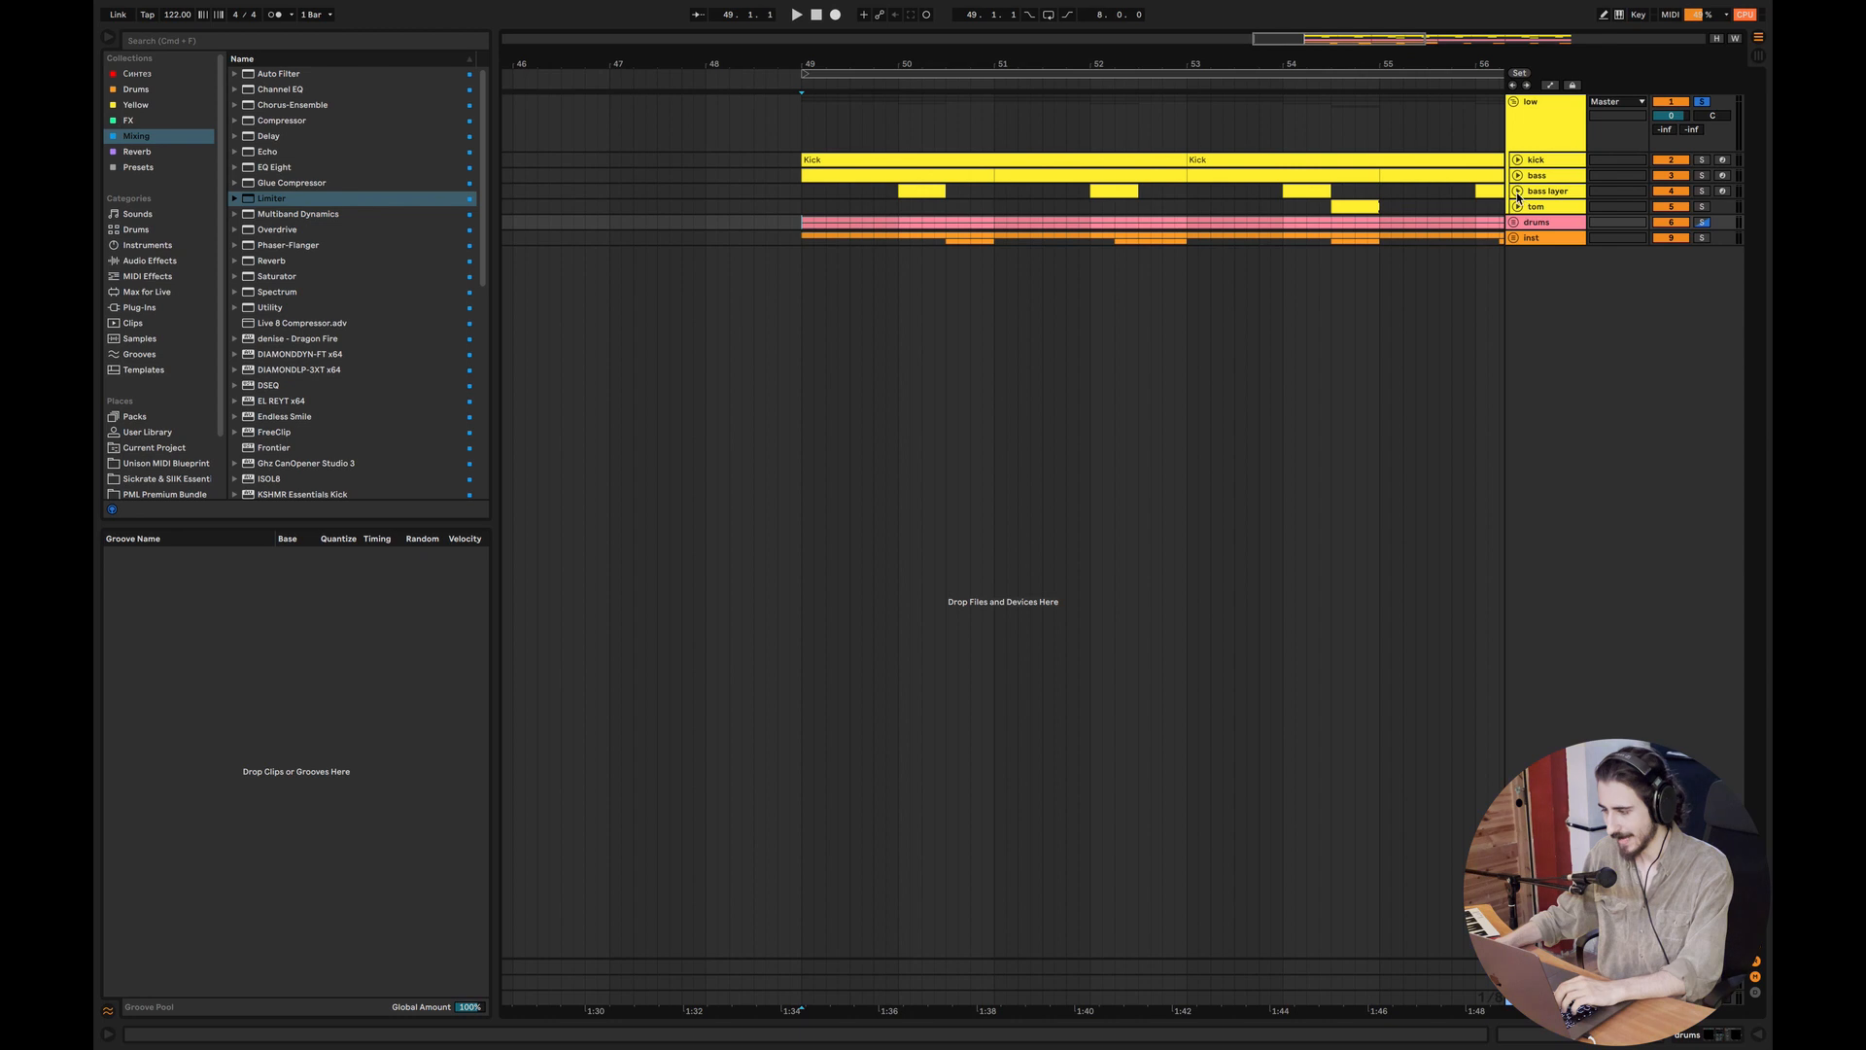
Step: Inspect both oscillators of the bass layer's Wavetable and play the soloed low group from bar 49
{"action": "left_click", "coordinate": [1517, 191]}
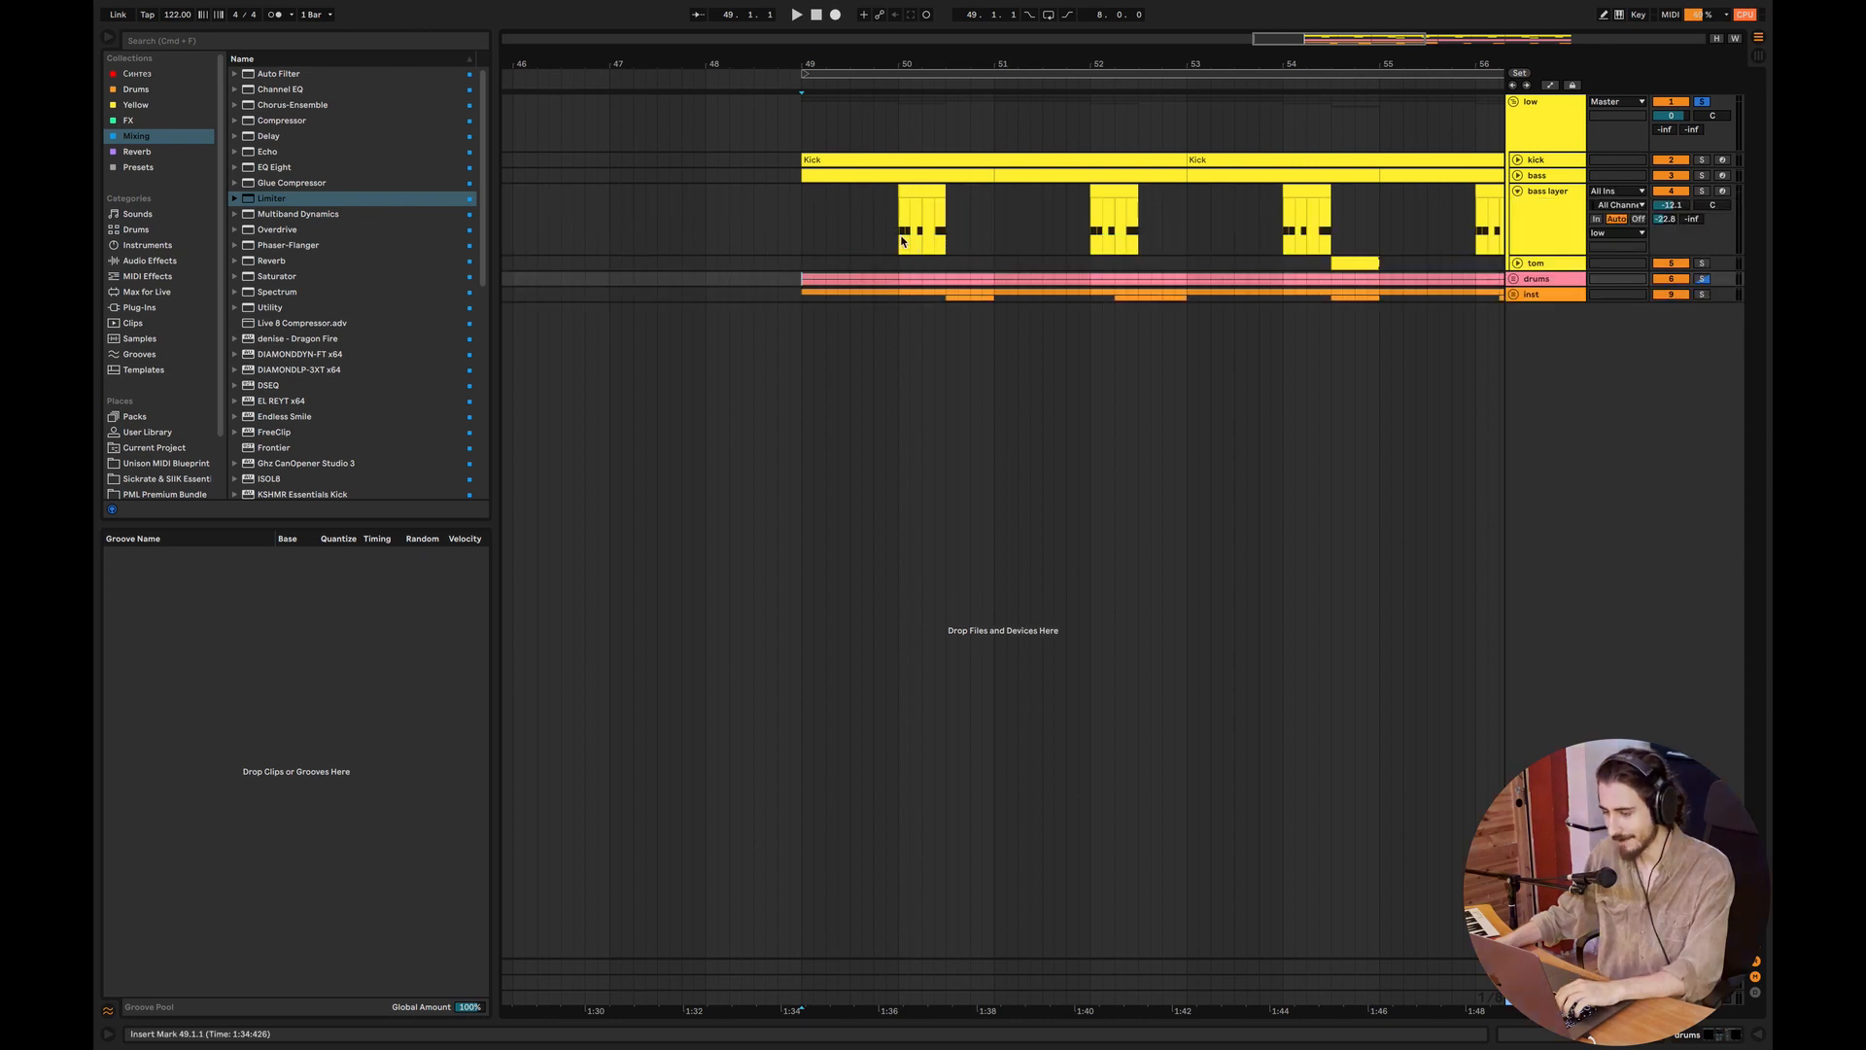
{"action": "left_click", "coordinate": [901, 240]}
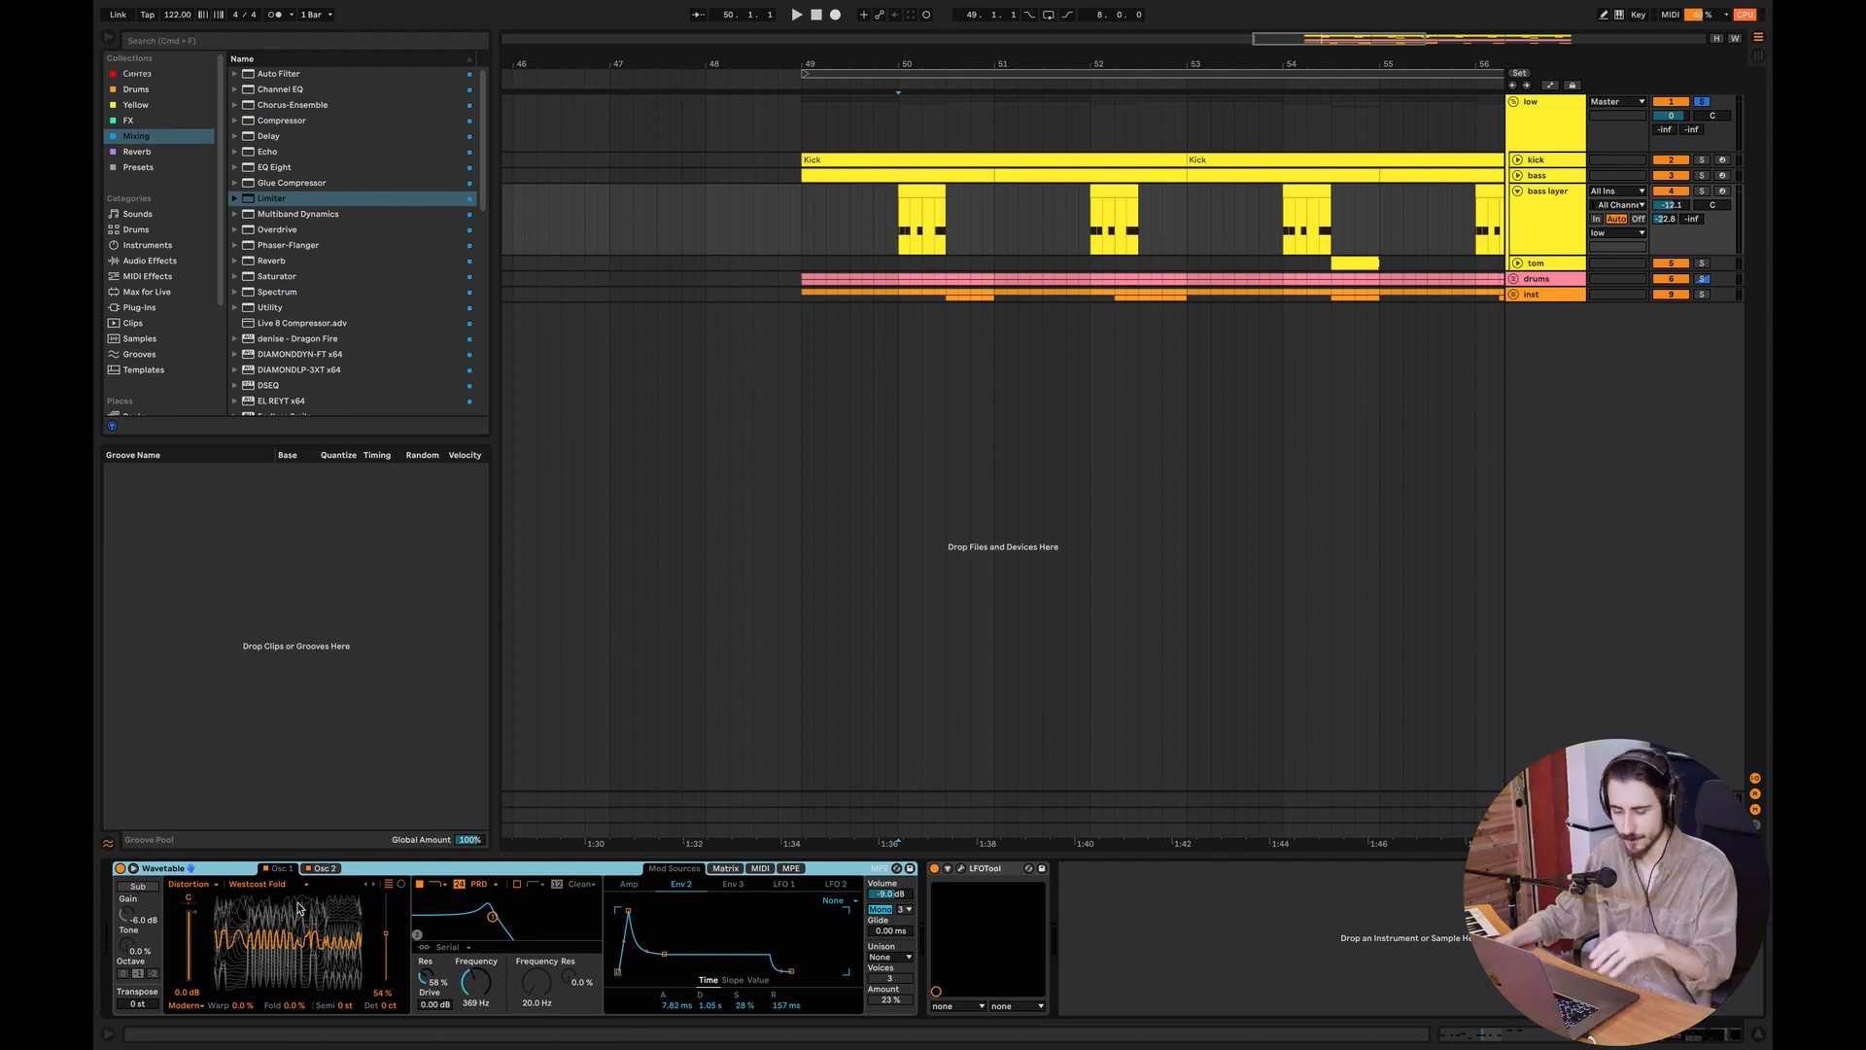
{"action": "left_click", "coordinate": [329, 867]}
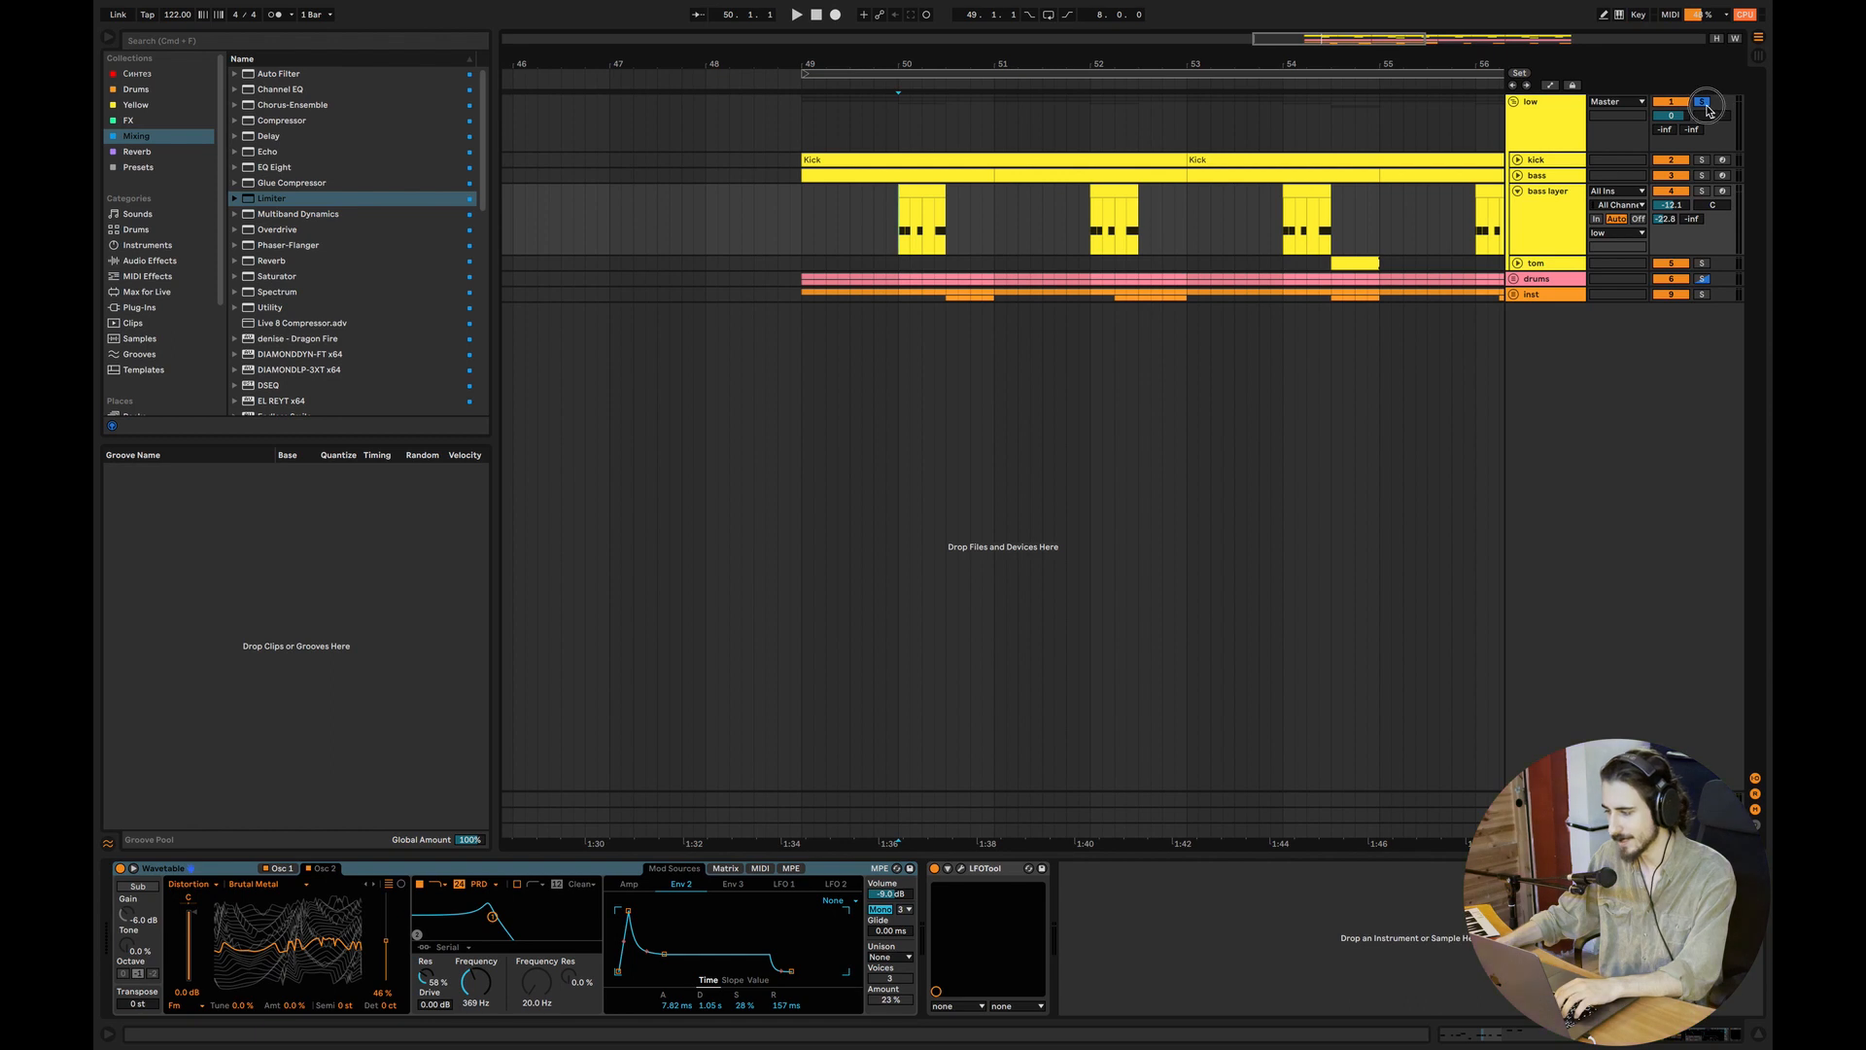
{"action": "left_click", "coordinate": [802, 213]}
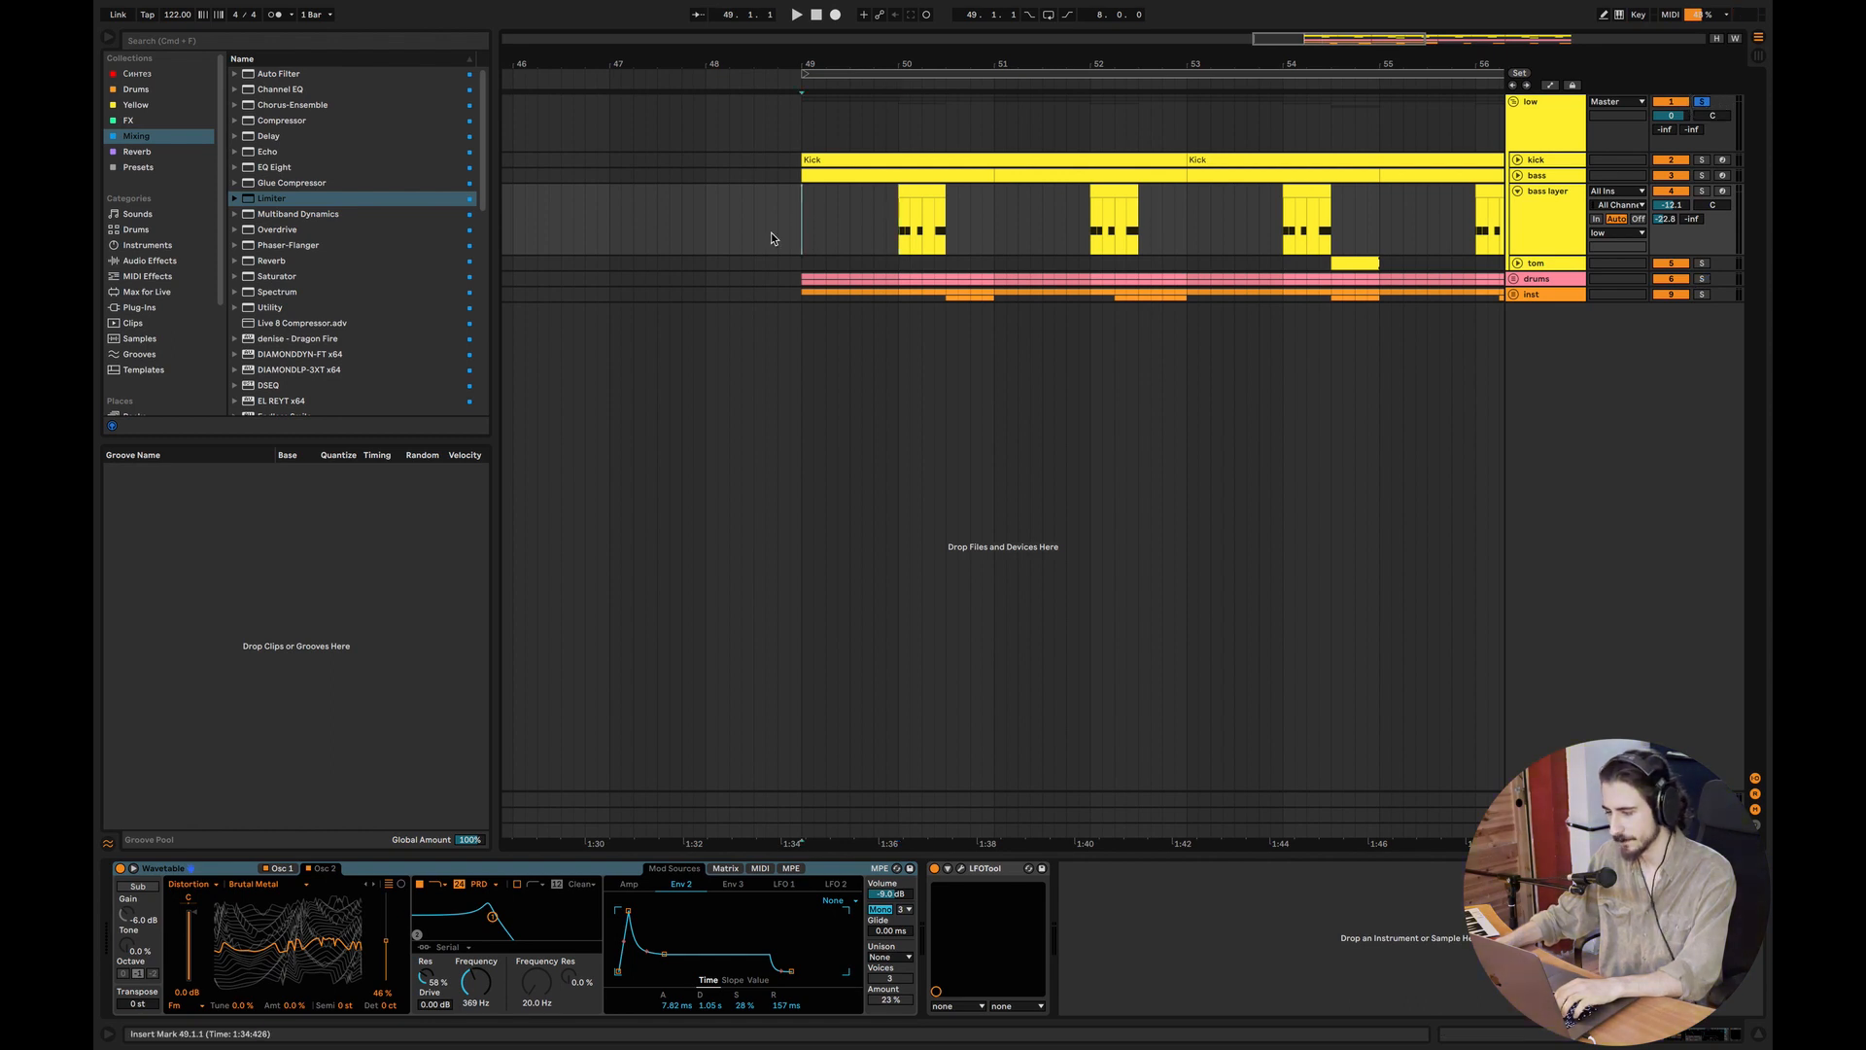
{"action": "key", "text": "space"}
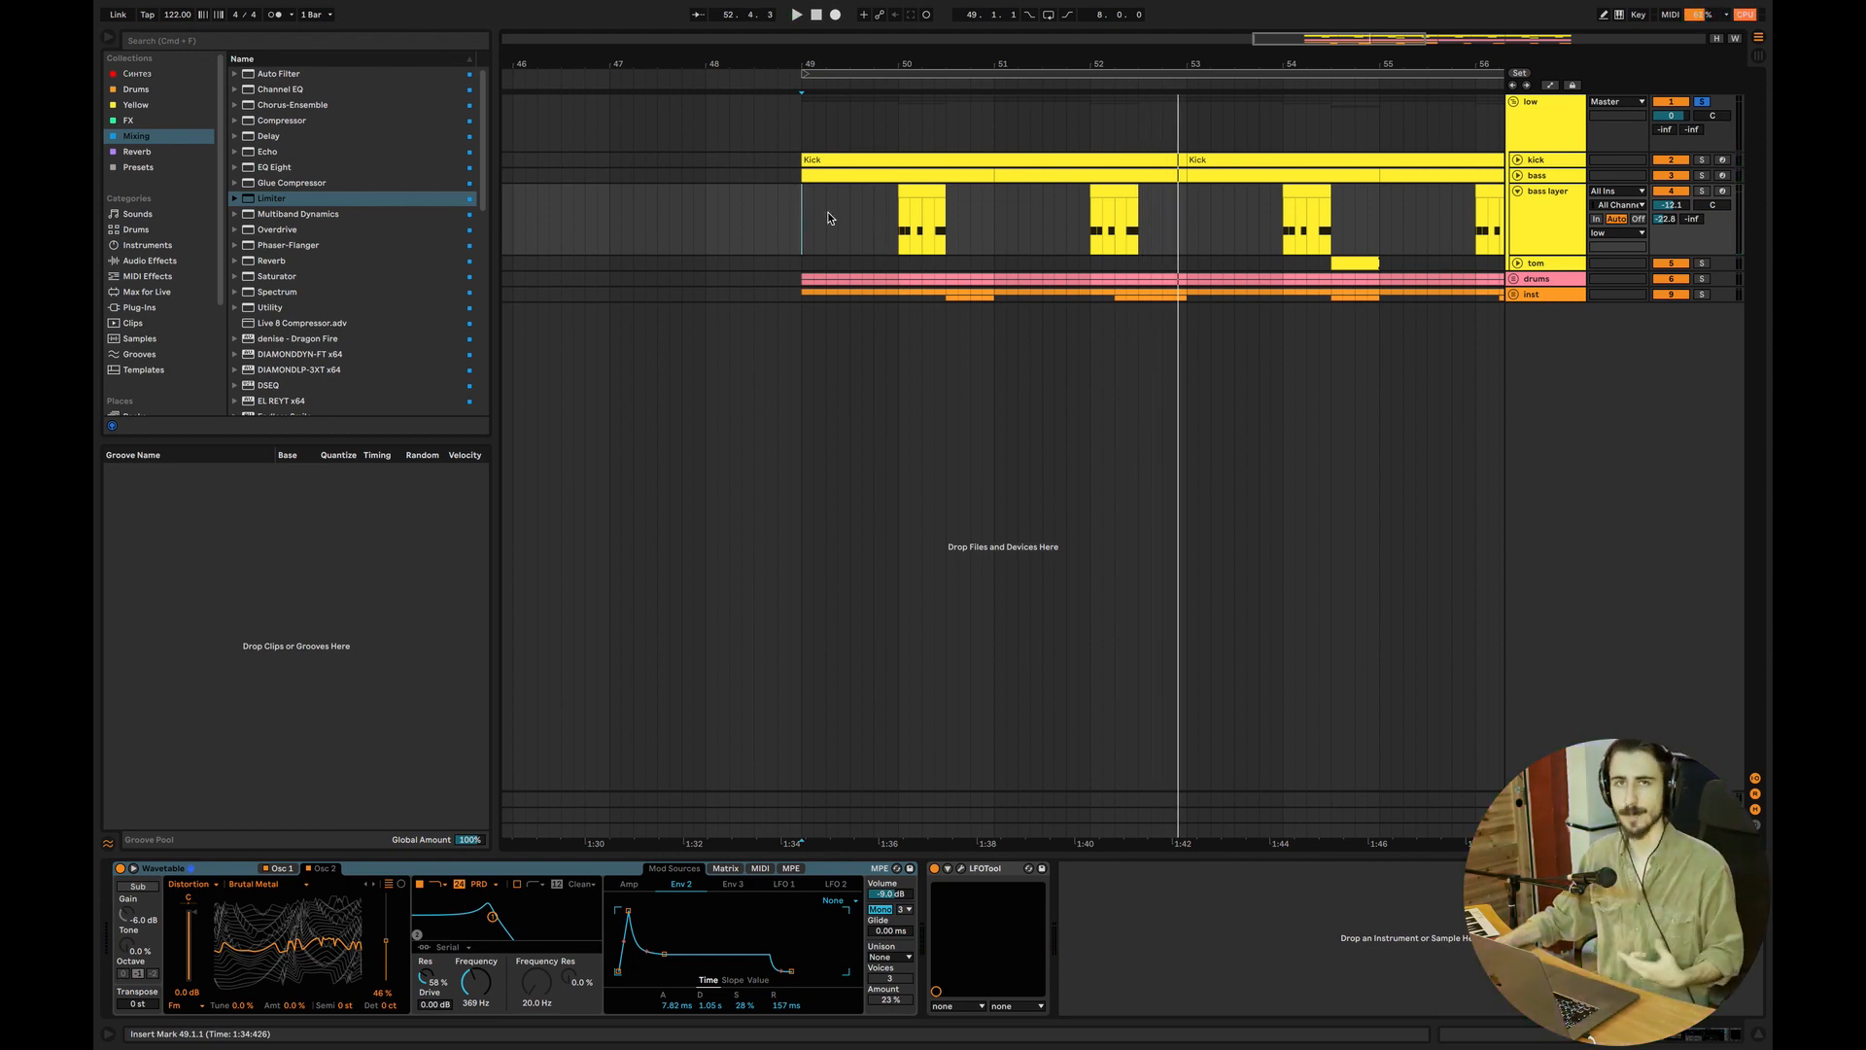
Step: Expand the bass track and select the range from 50.1.1 to 50.3.1 across the bass and bass layer tracks
{"action": "left_click_drag", "start_coordinate": [1271, 40], "coordinate": [1290, 36]}
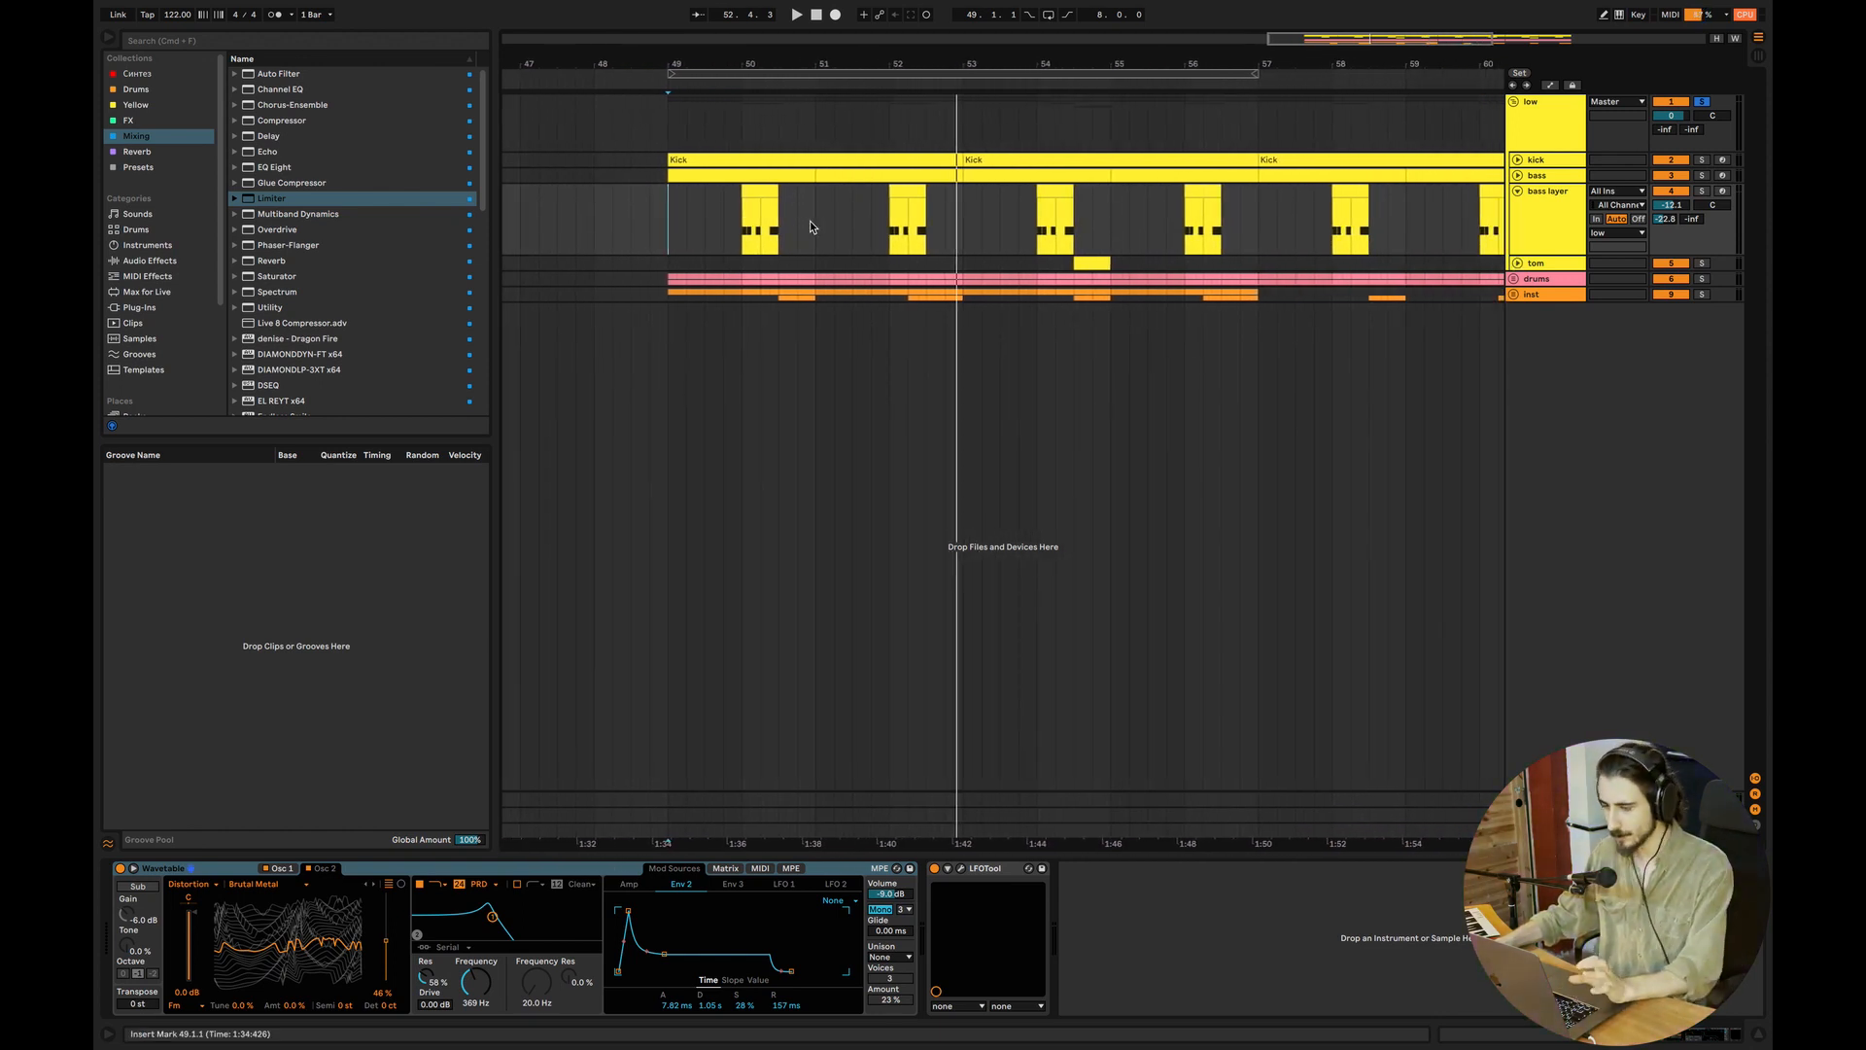
{"action": "left_click_drag", "start_coordinate": [811, 227], "coordinate": [745, 208]}
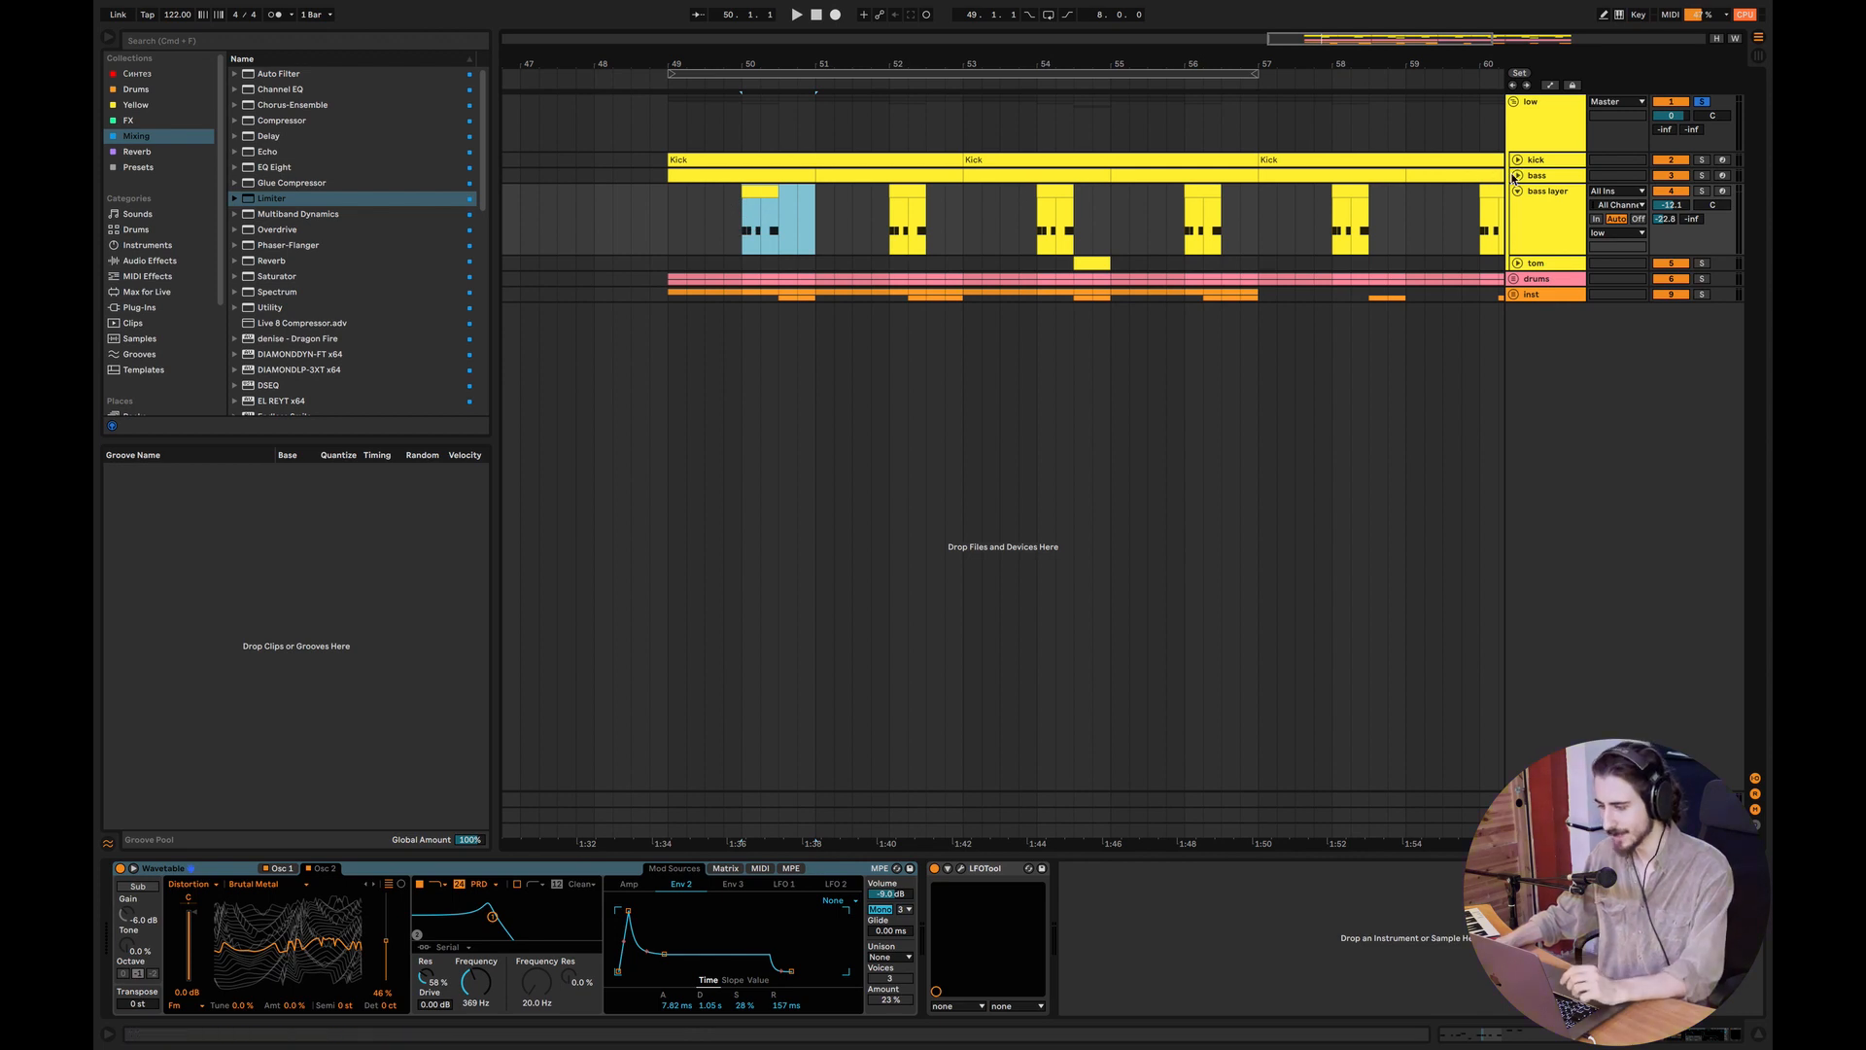
{"action": "left_click", "coordinate": [1516, 177]}
{"action": "left_click", "coordinate": [744, 290]}
{"action": "left_click_drag", "start_coordinate": [742, 289], "coordinate": [778, 207]}
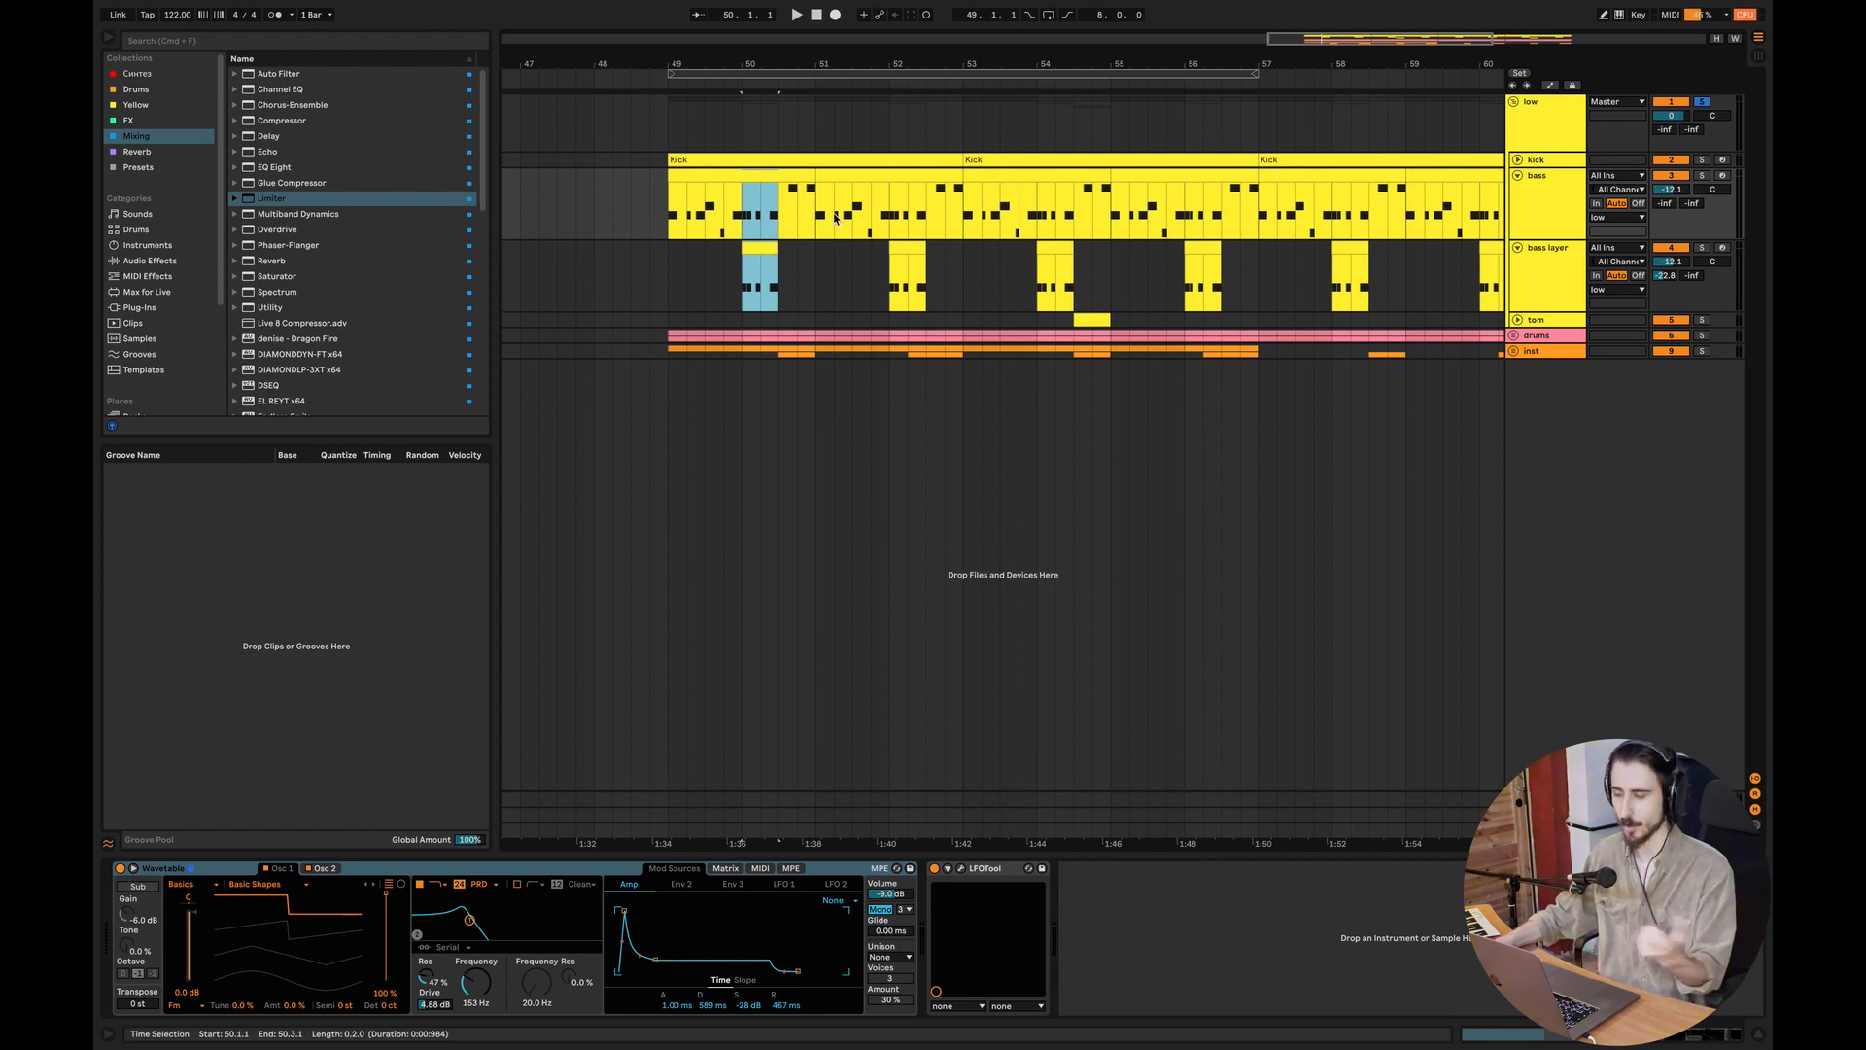
Step: Expand the tom track and play the low group from bar 54, leading into the first tom clip
{"action": "left_click", "coordinate": [1517, 320]}
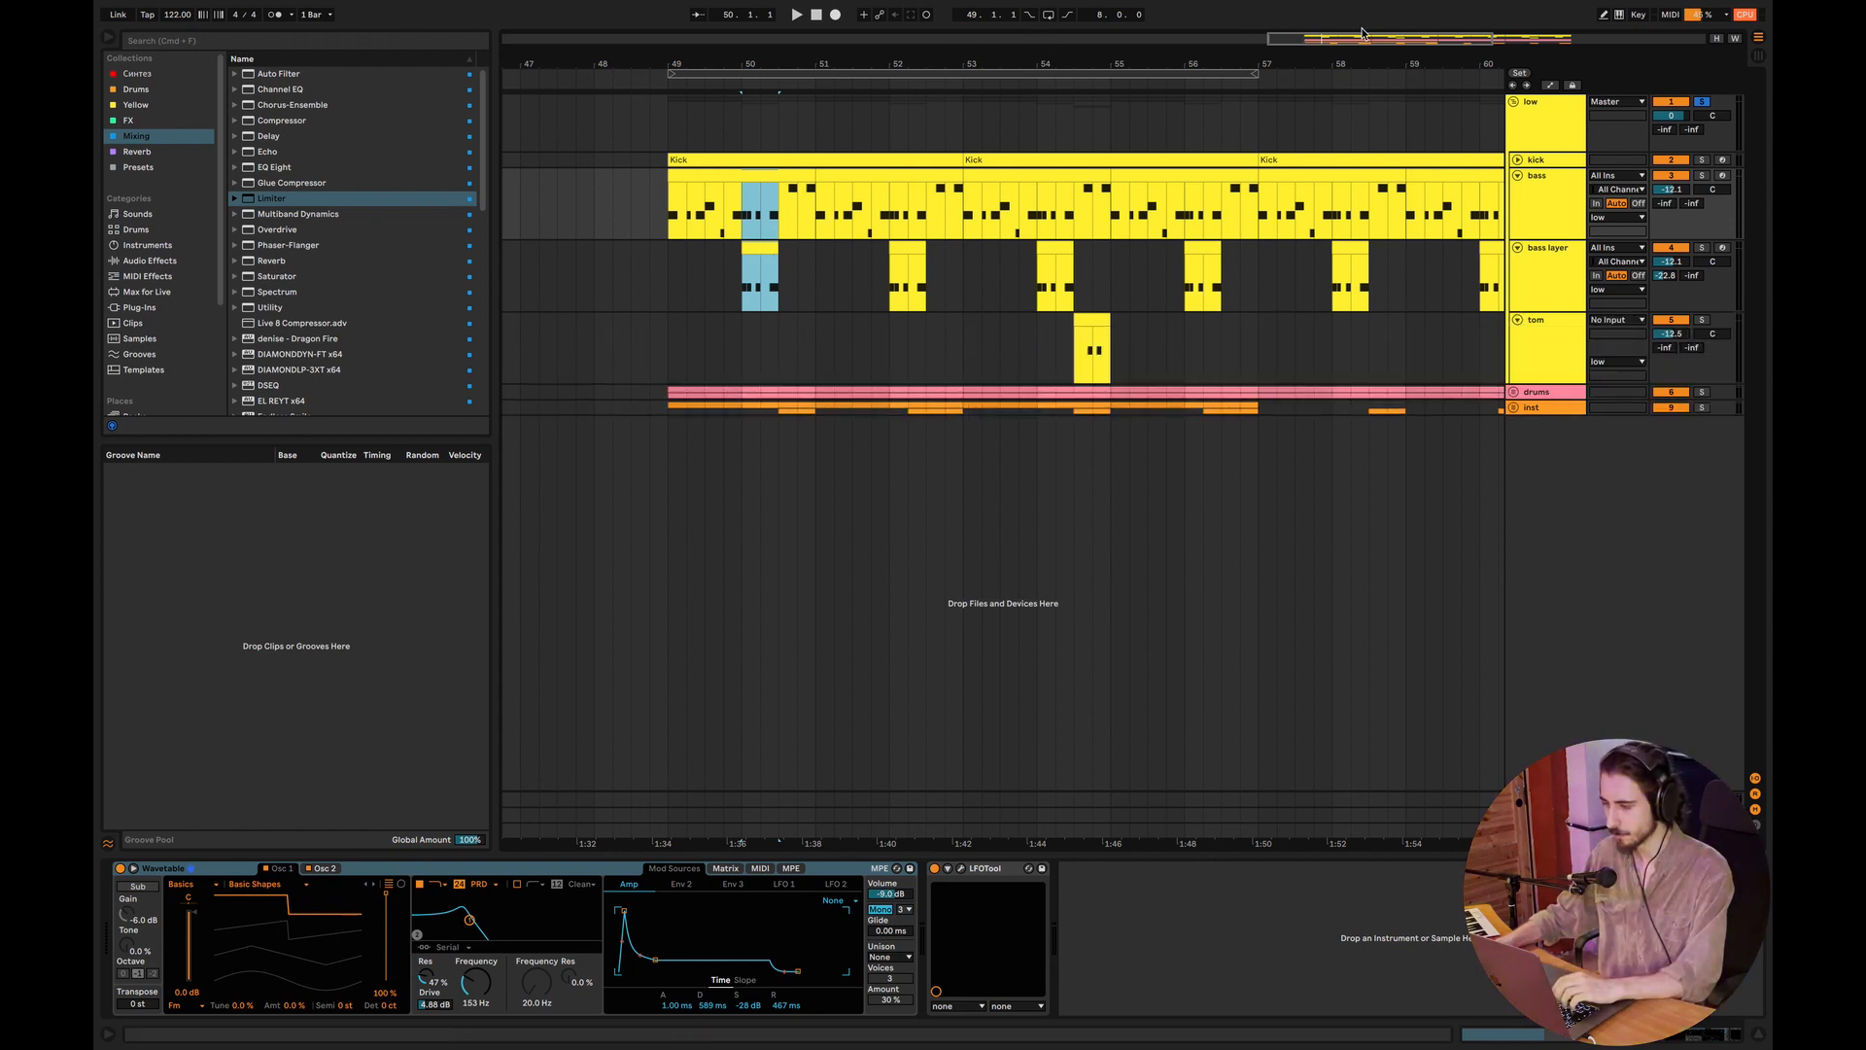
{"action": "left_click_drag", "start_coordinate": [1362, 36], "coordinate": [1393, 88]}
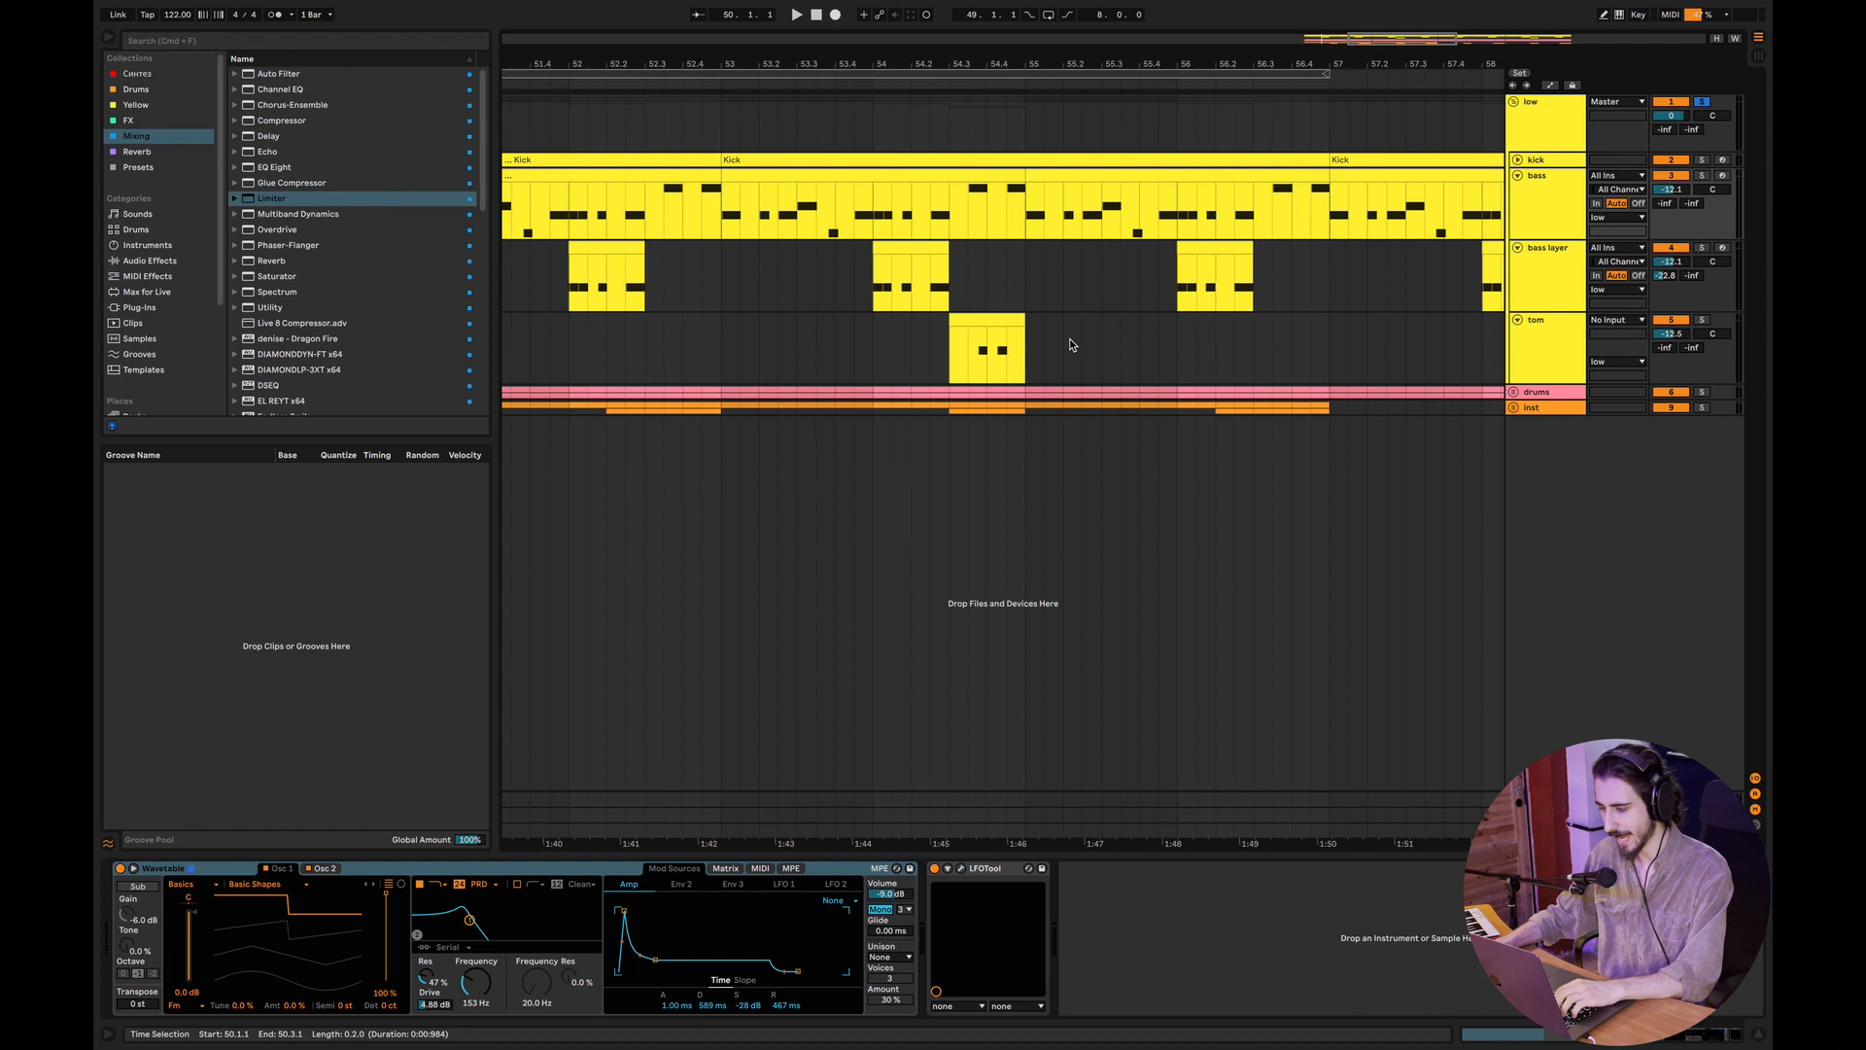
{"action": "left_click", "coordinate": [872, 350]}
{"action": "key", "text": "space"}
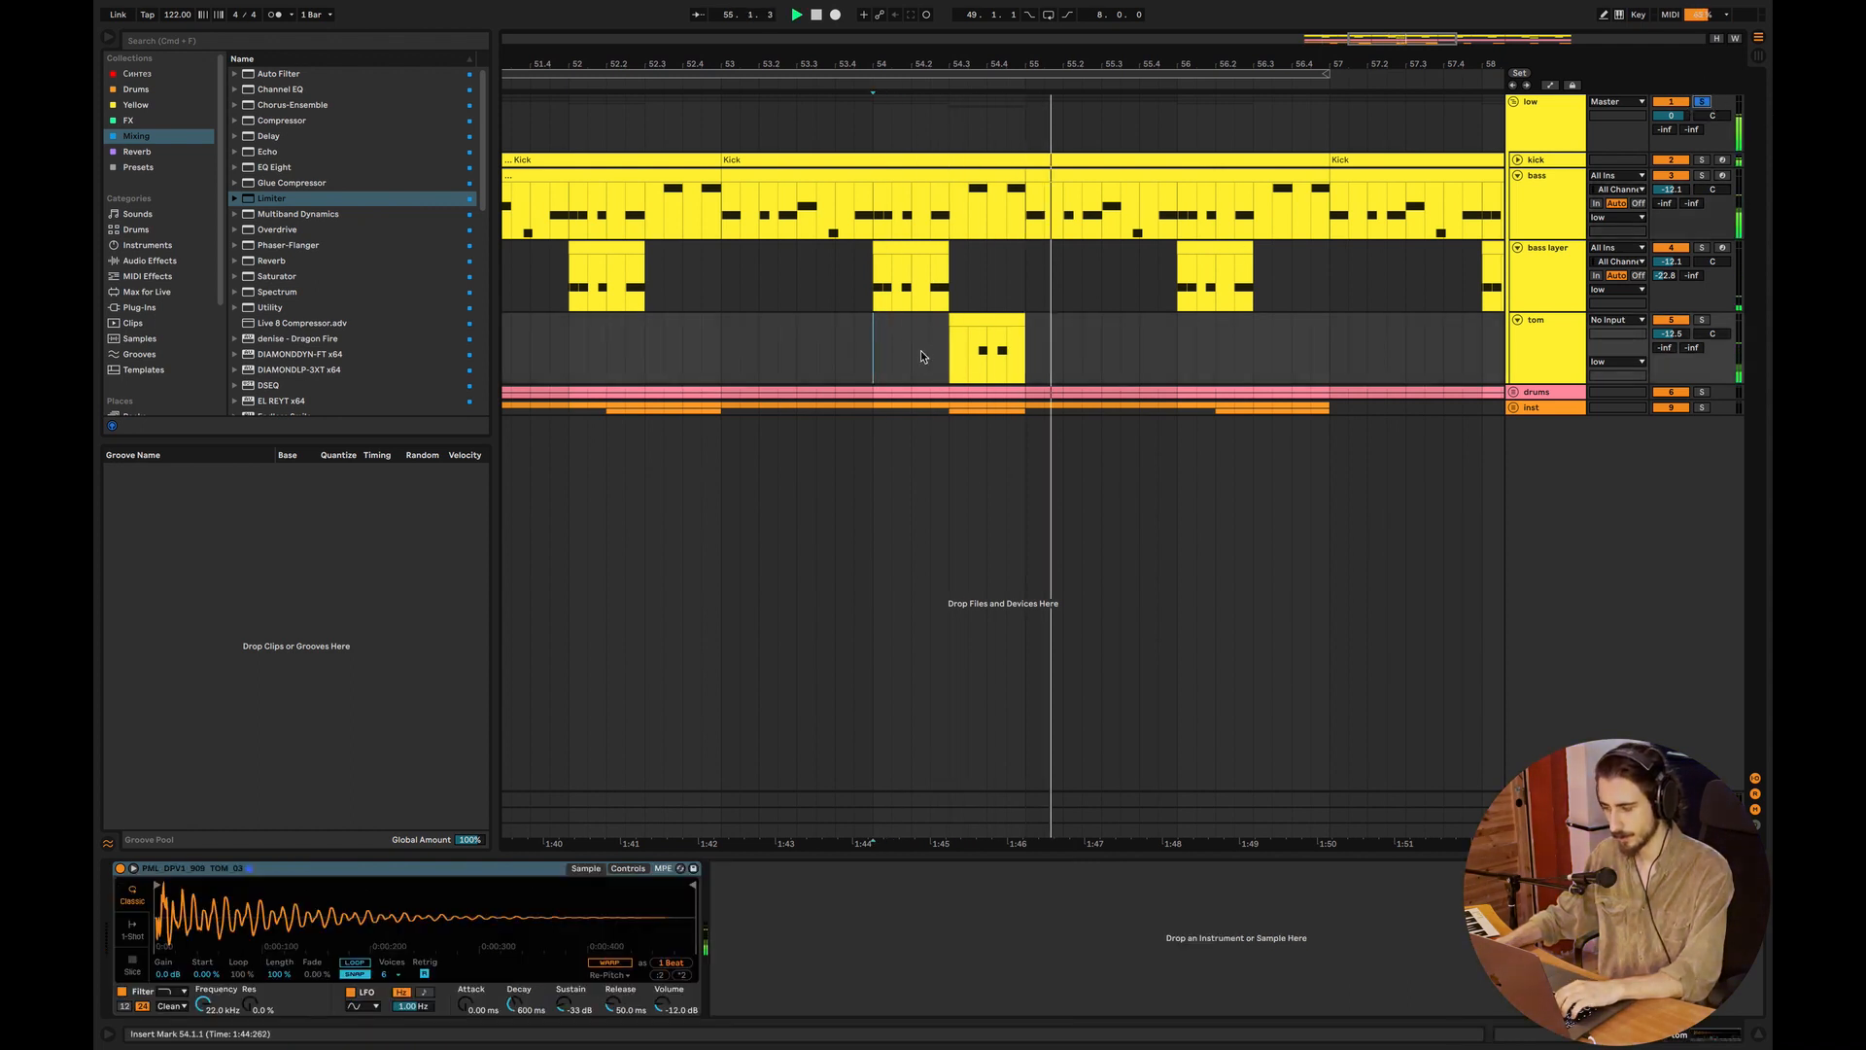
Step: Replay the passage from 54.2.1 into the tom clip and raise the tom track's volume to -6.6 dB
{"action": "left_click_drag", "start_coordinate": [925, 357], "coordinate": [939, 358]}
{"action": "key", "text": "space"}
{"action": "key", "text": "space"}
{"action": "left_click_drag", "start_coordinate": [1671, 333], "coordinate": [1671, 329]}
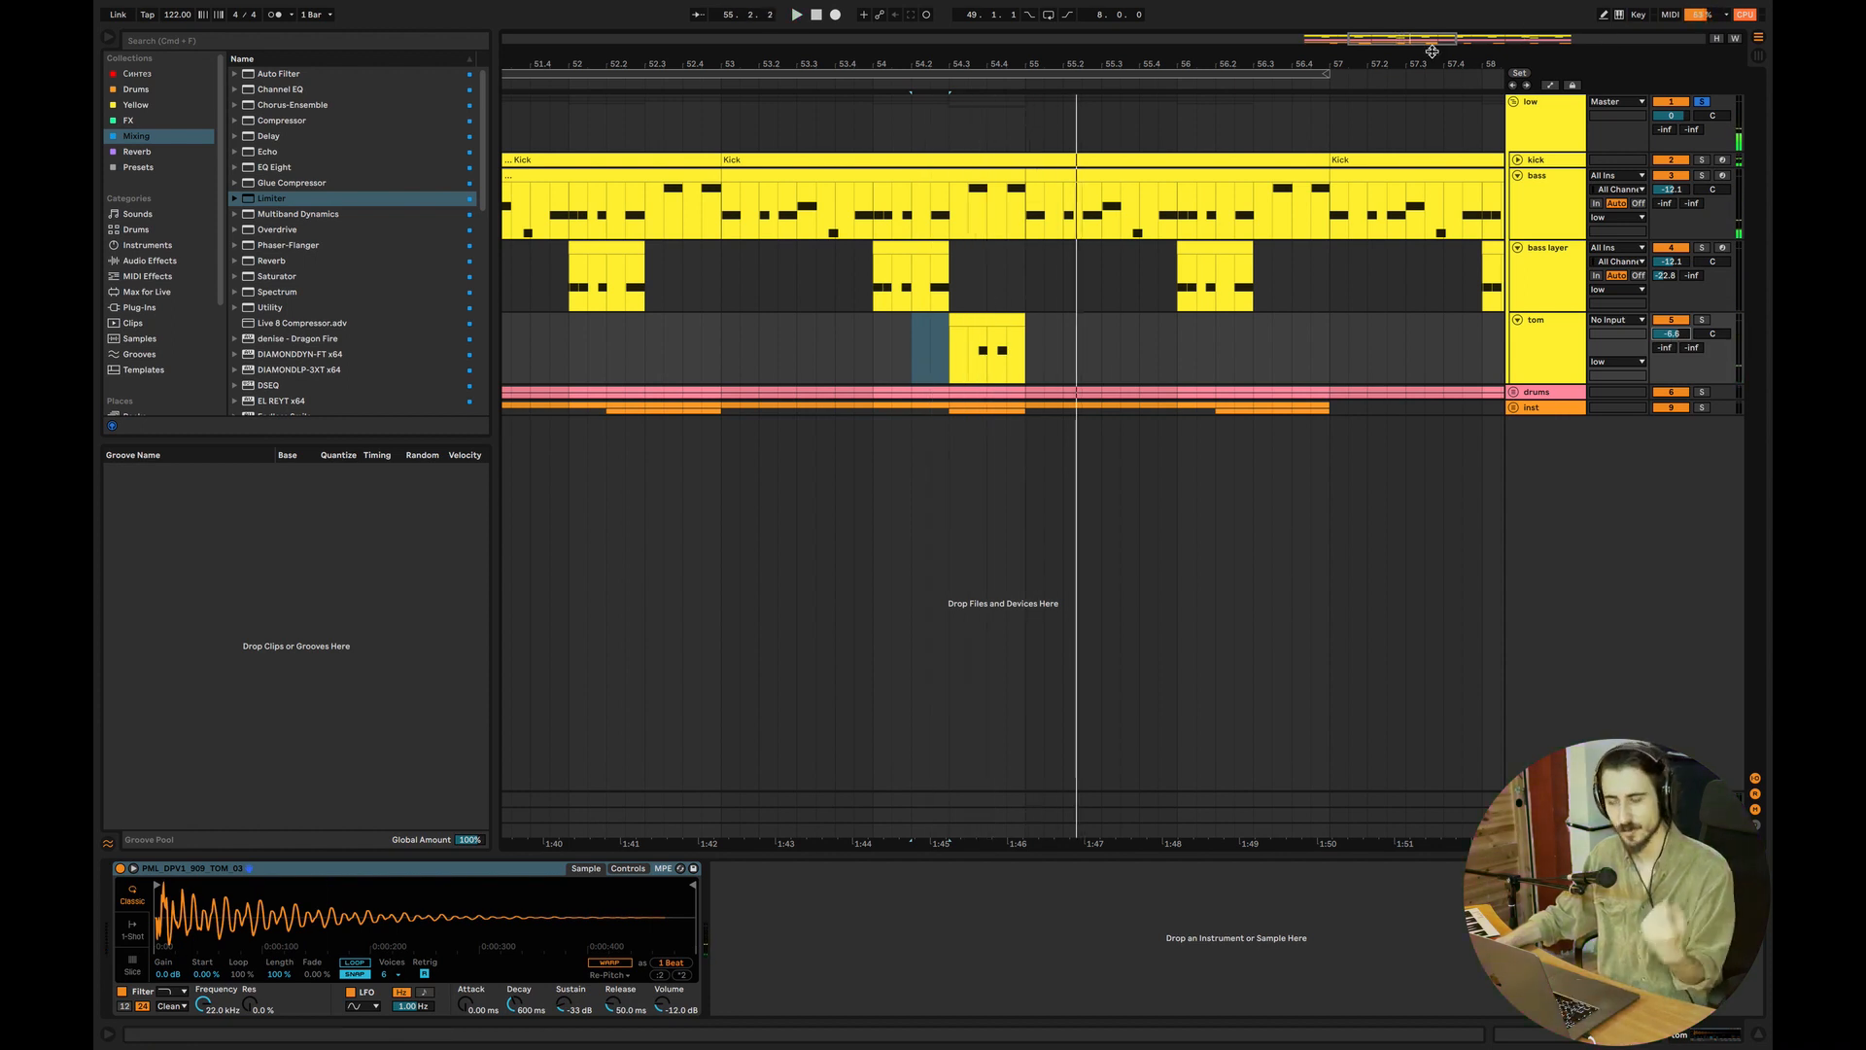
Step: Collapse the tom and bass tracks and place the insertion marker at bar 49 on the bass layer track
{"action": "left_click_drag", "start_coordinate": [1408, 44], "coordinate": [1406, 15]}
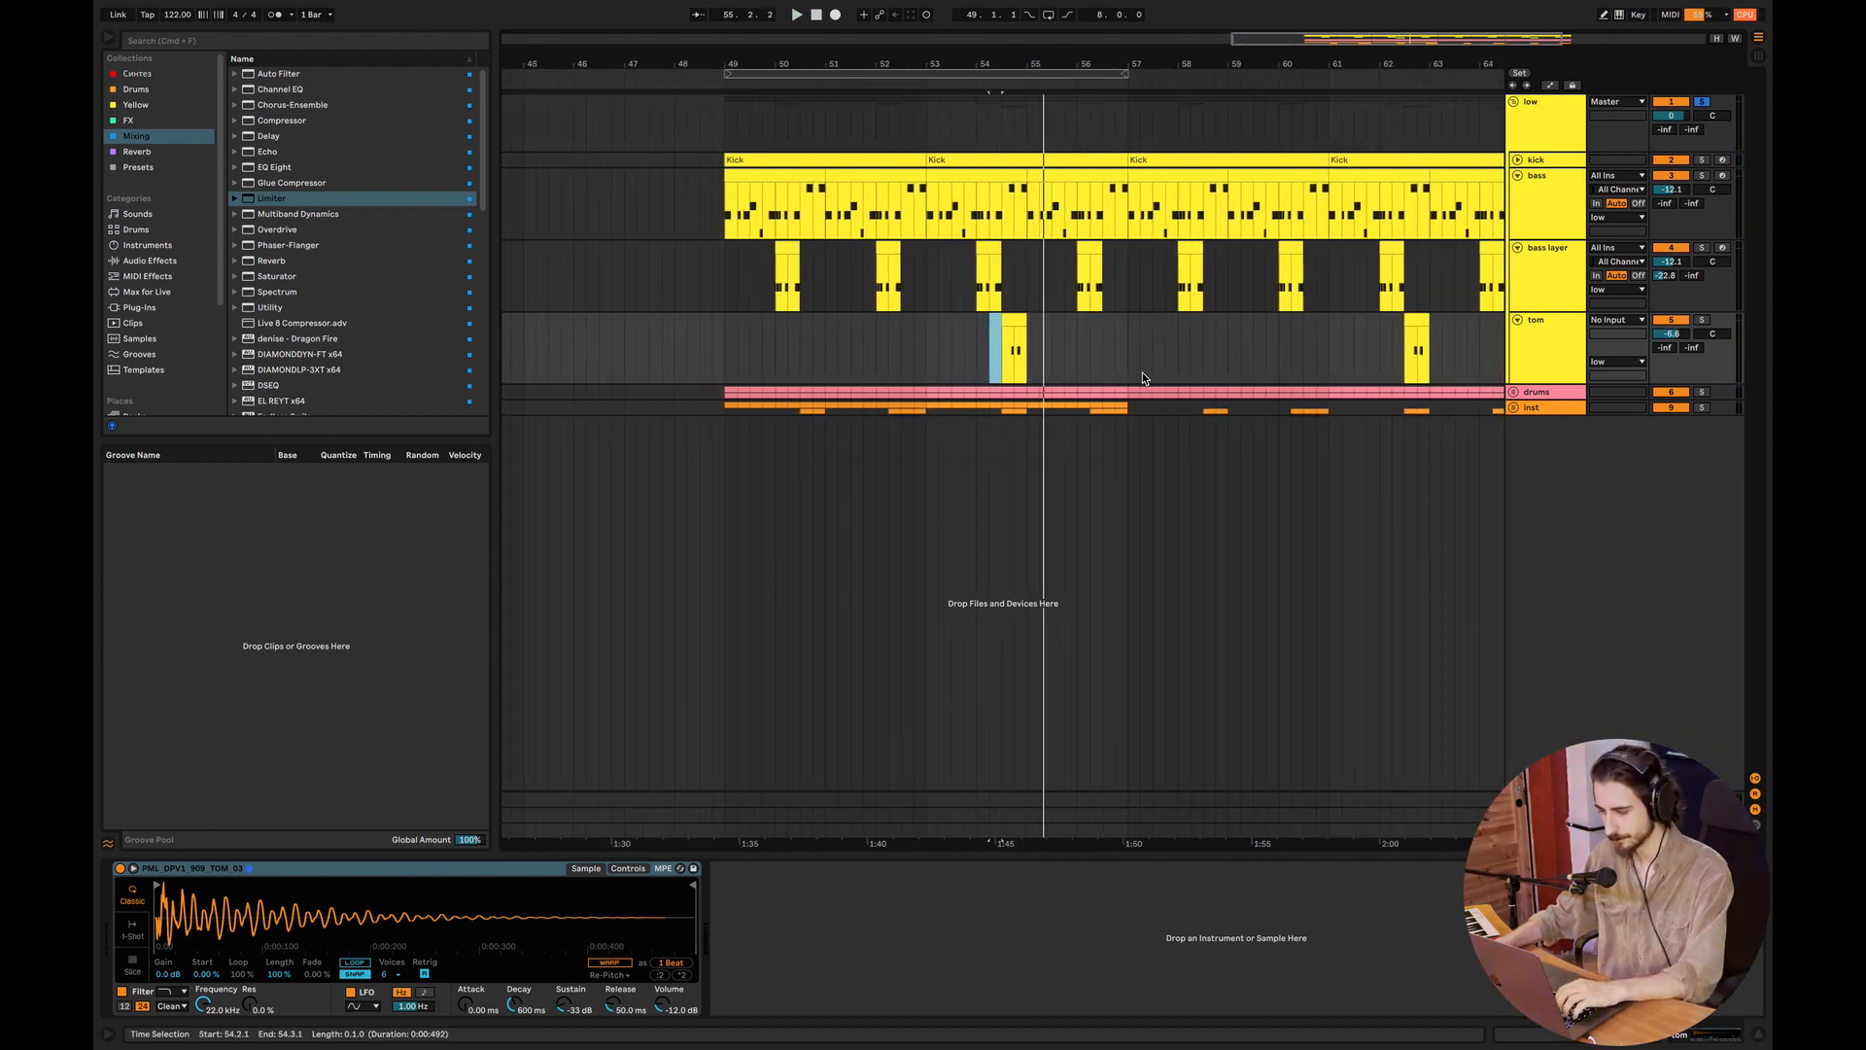
{"action": "left_click", "coordinate": [1142, 373]}
{"action": "left_click", "coordinate": [725, 361]}
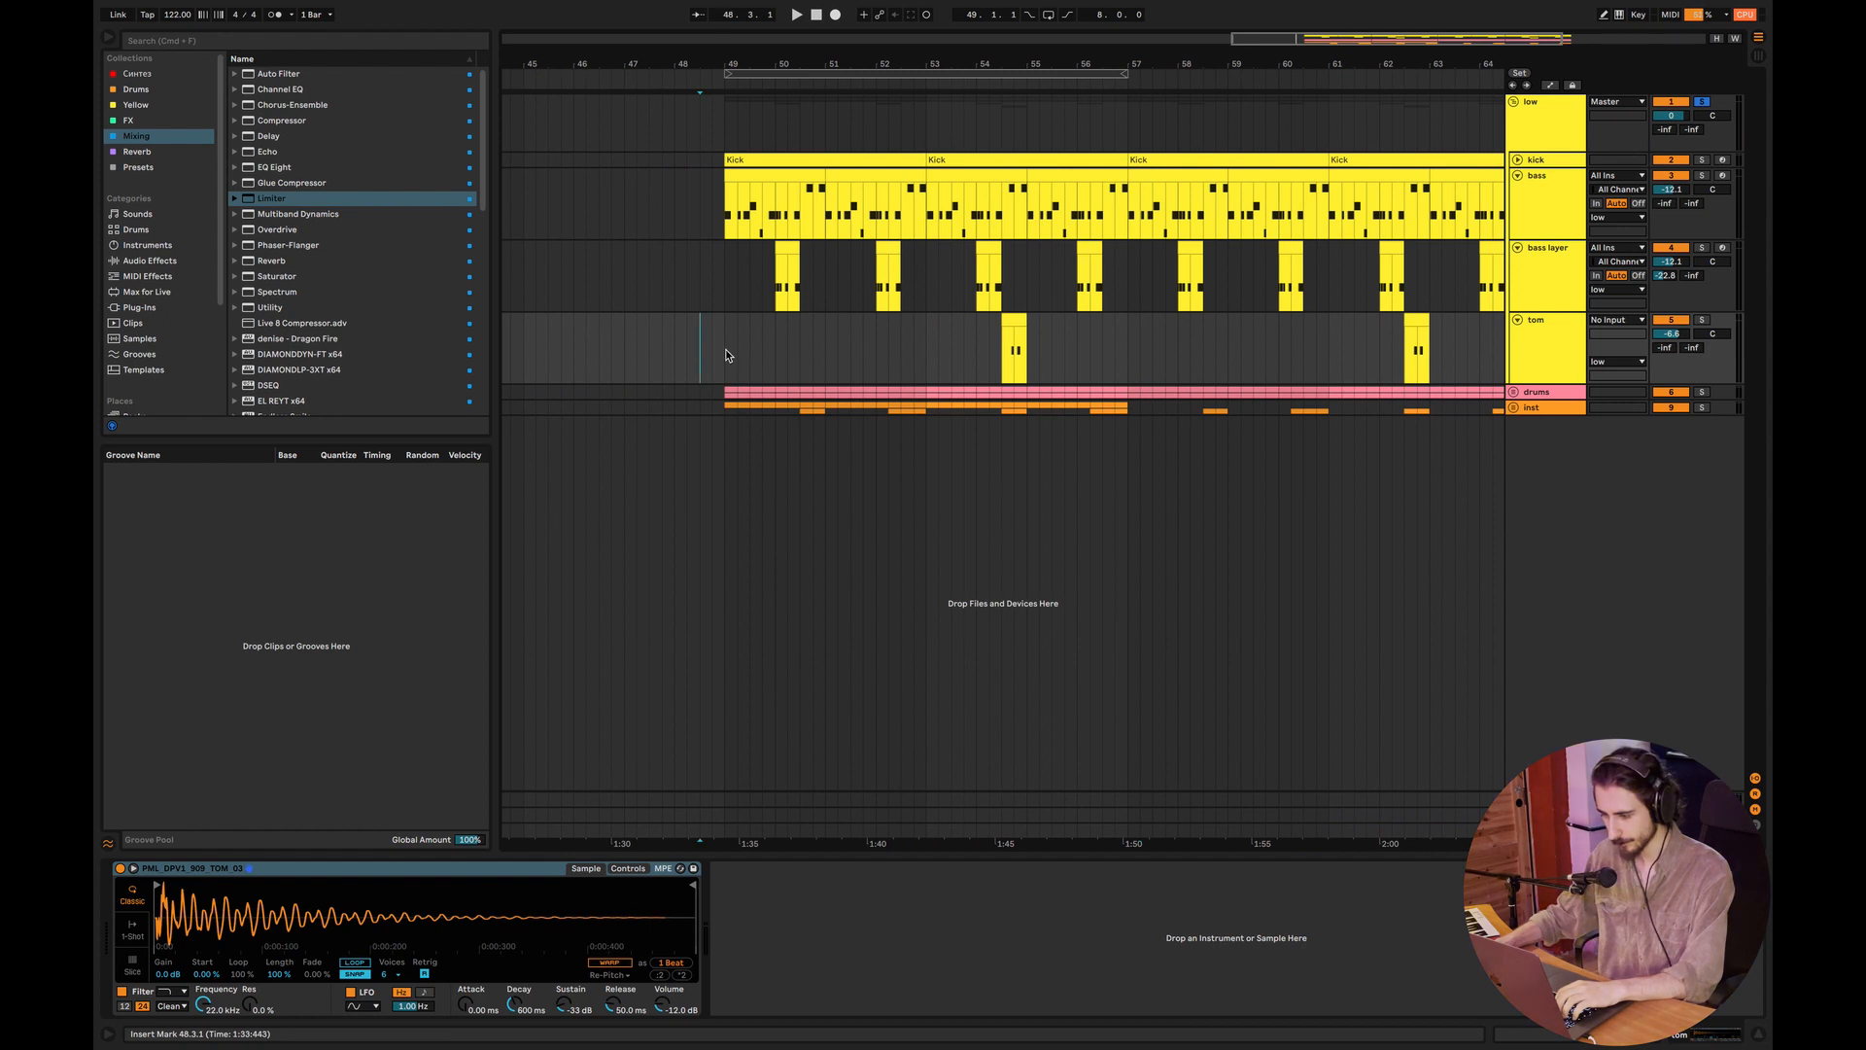
{"action": "left_click", "coordinate": [1518, 249]}
{"action": "left_click", "coordinate": [1518, 177]}
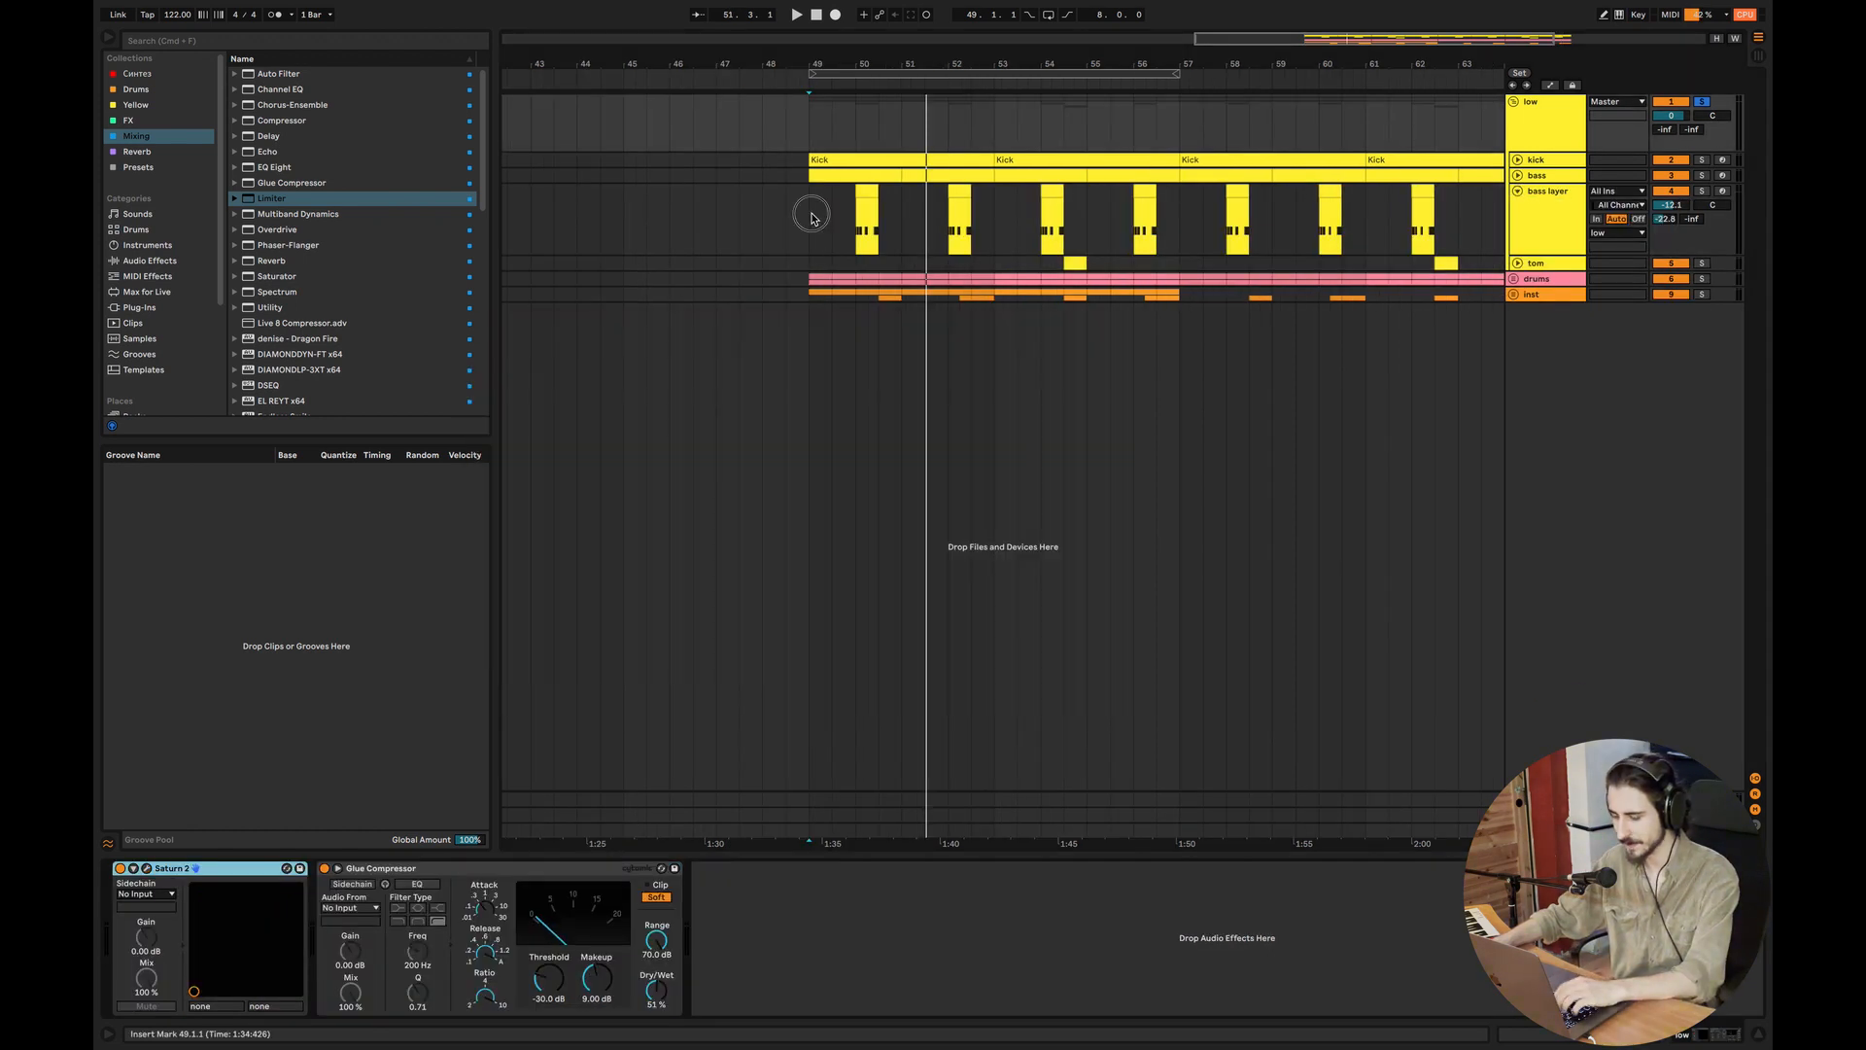
{"action": "left_click", "coordinate": [811, 218]}
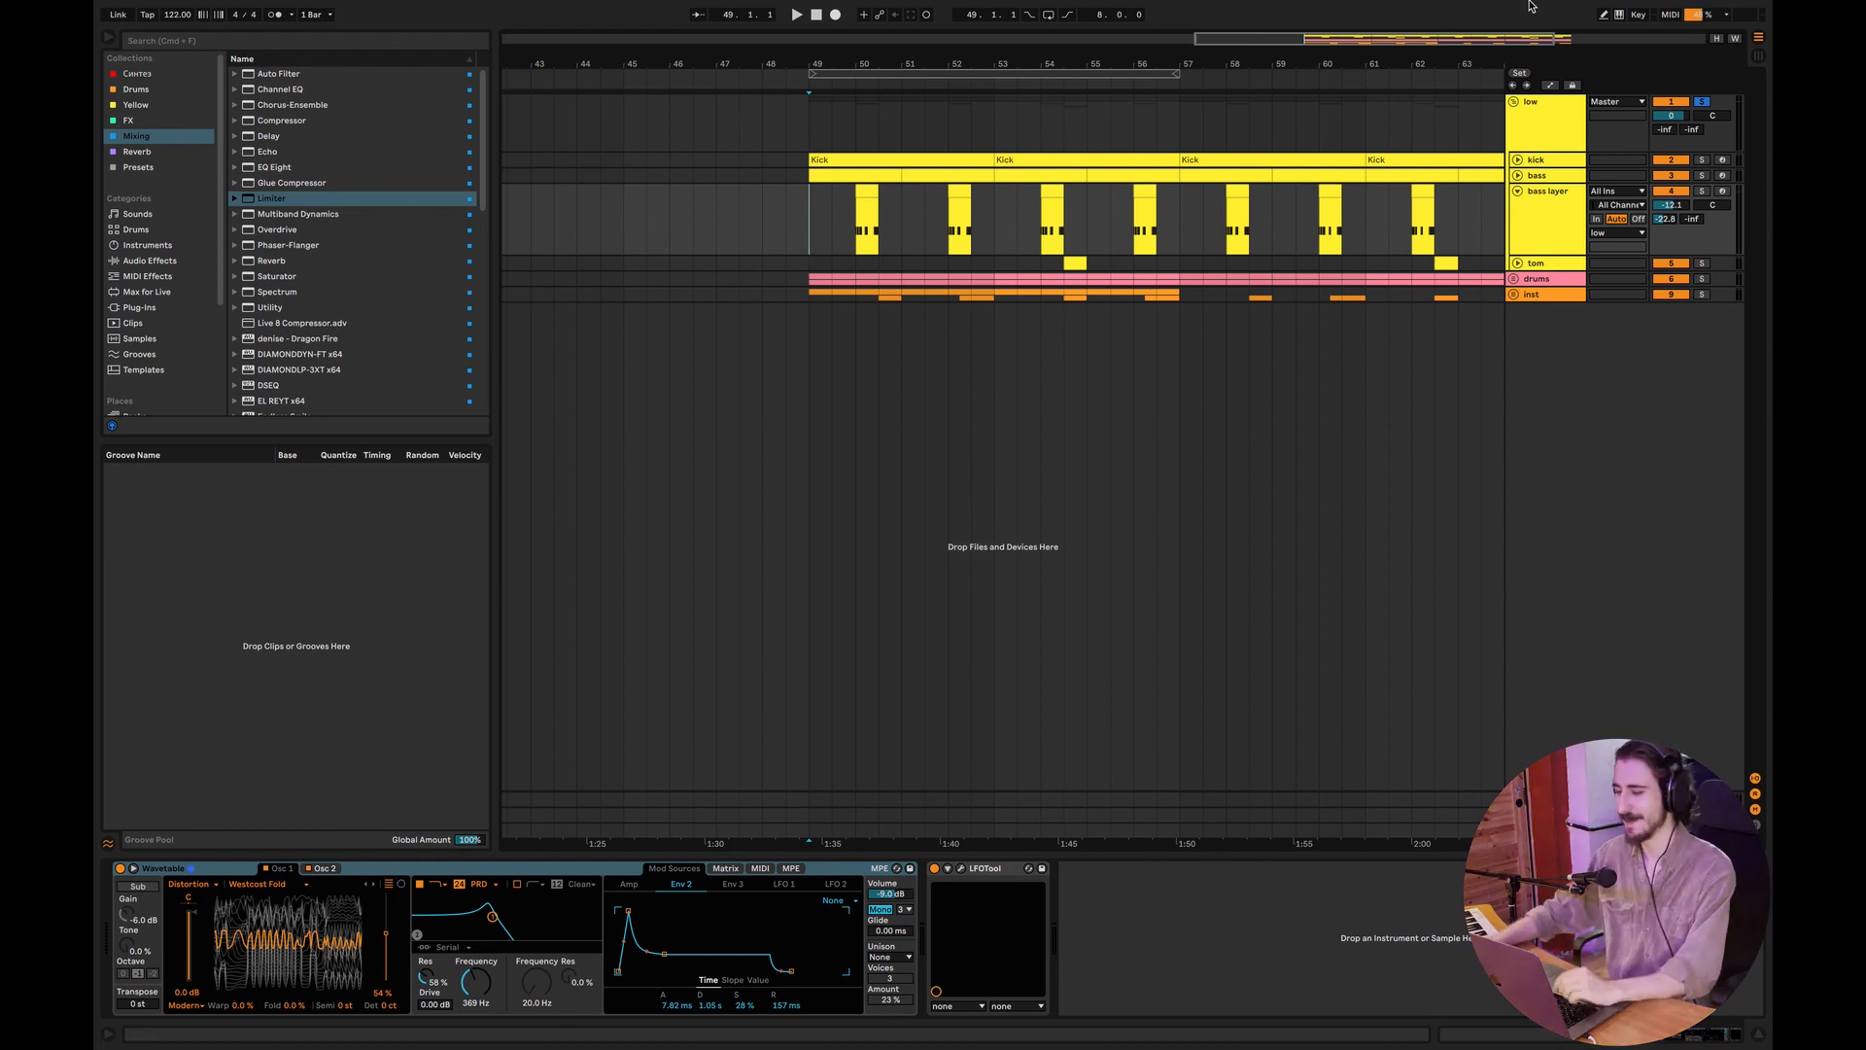
Step: Collapse the bass layer track and low group, and open the inst group with its inst track's Diva synth
{"action": "left_click", "coordinate": [1517, 190]}
{"action": "left_click", "coordinate": [1513, 101]}
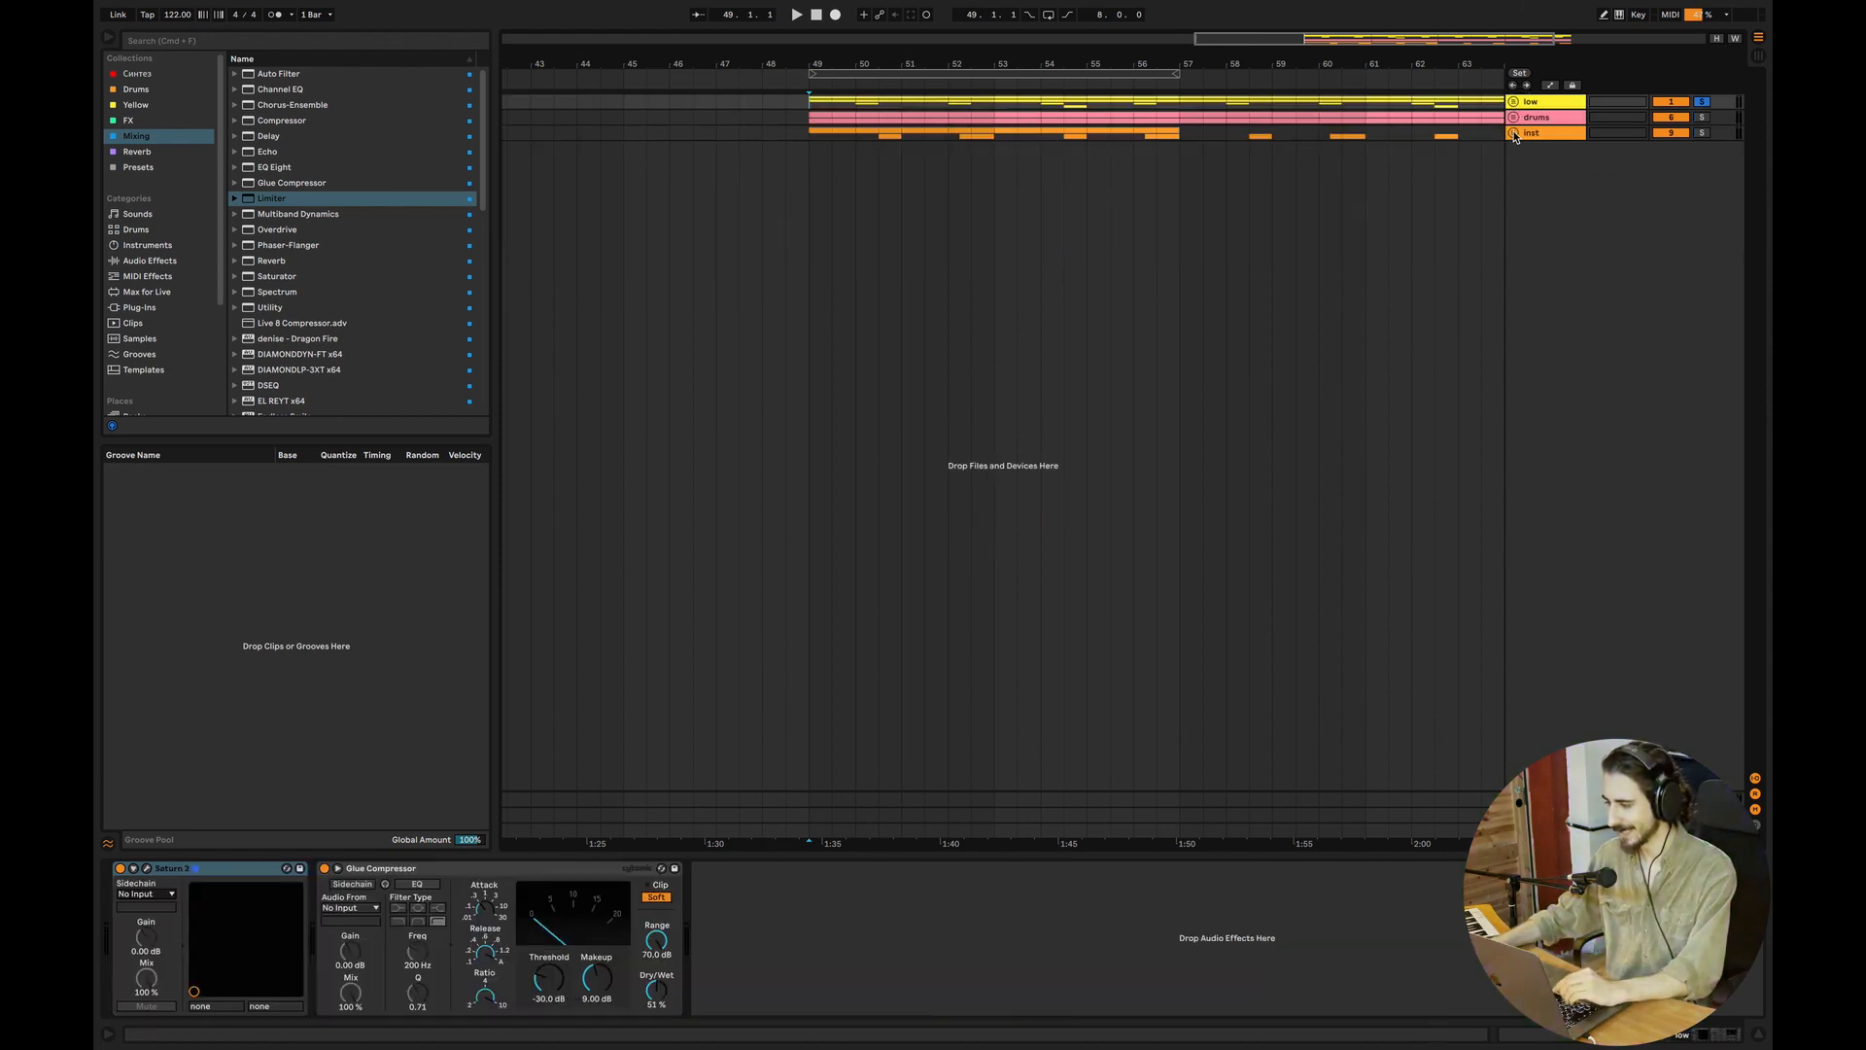
{"action": "left_click", "coordinate": [1513, 134]}
{"action": "left_click", "coordinate": [1542, 221]}
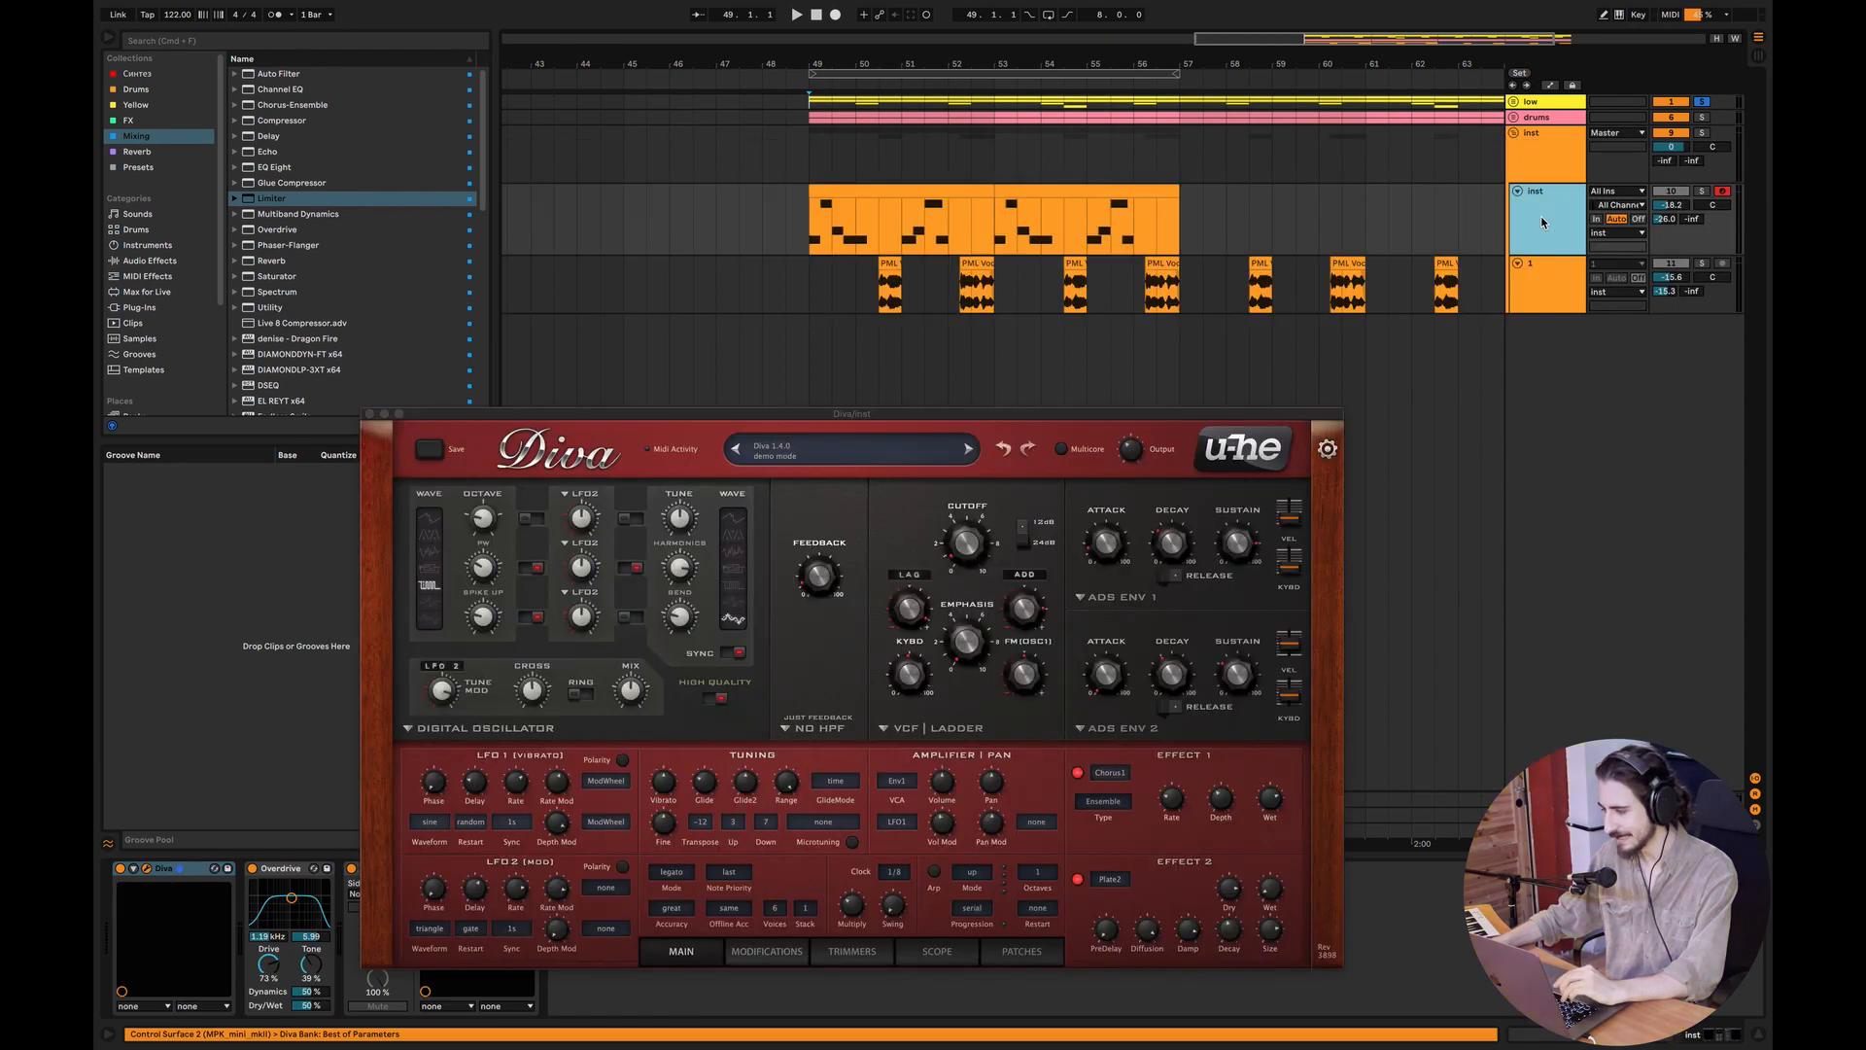
Step: Play the inst track soloed from bar 49 with its Diva window in view
{"action": "left_click", "coordinate": [812, 251]}
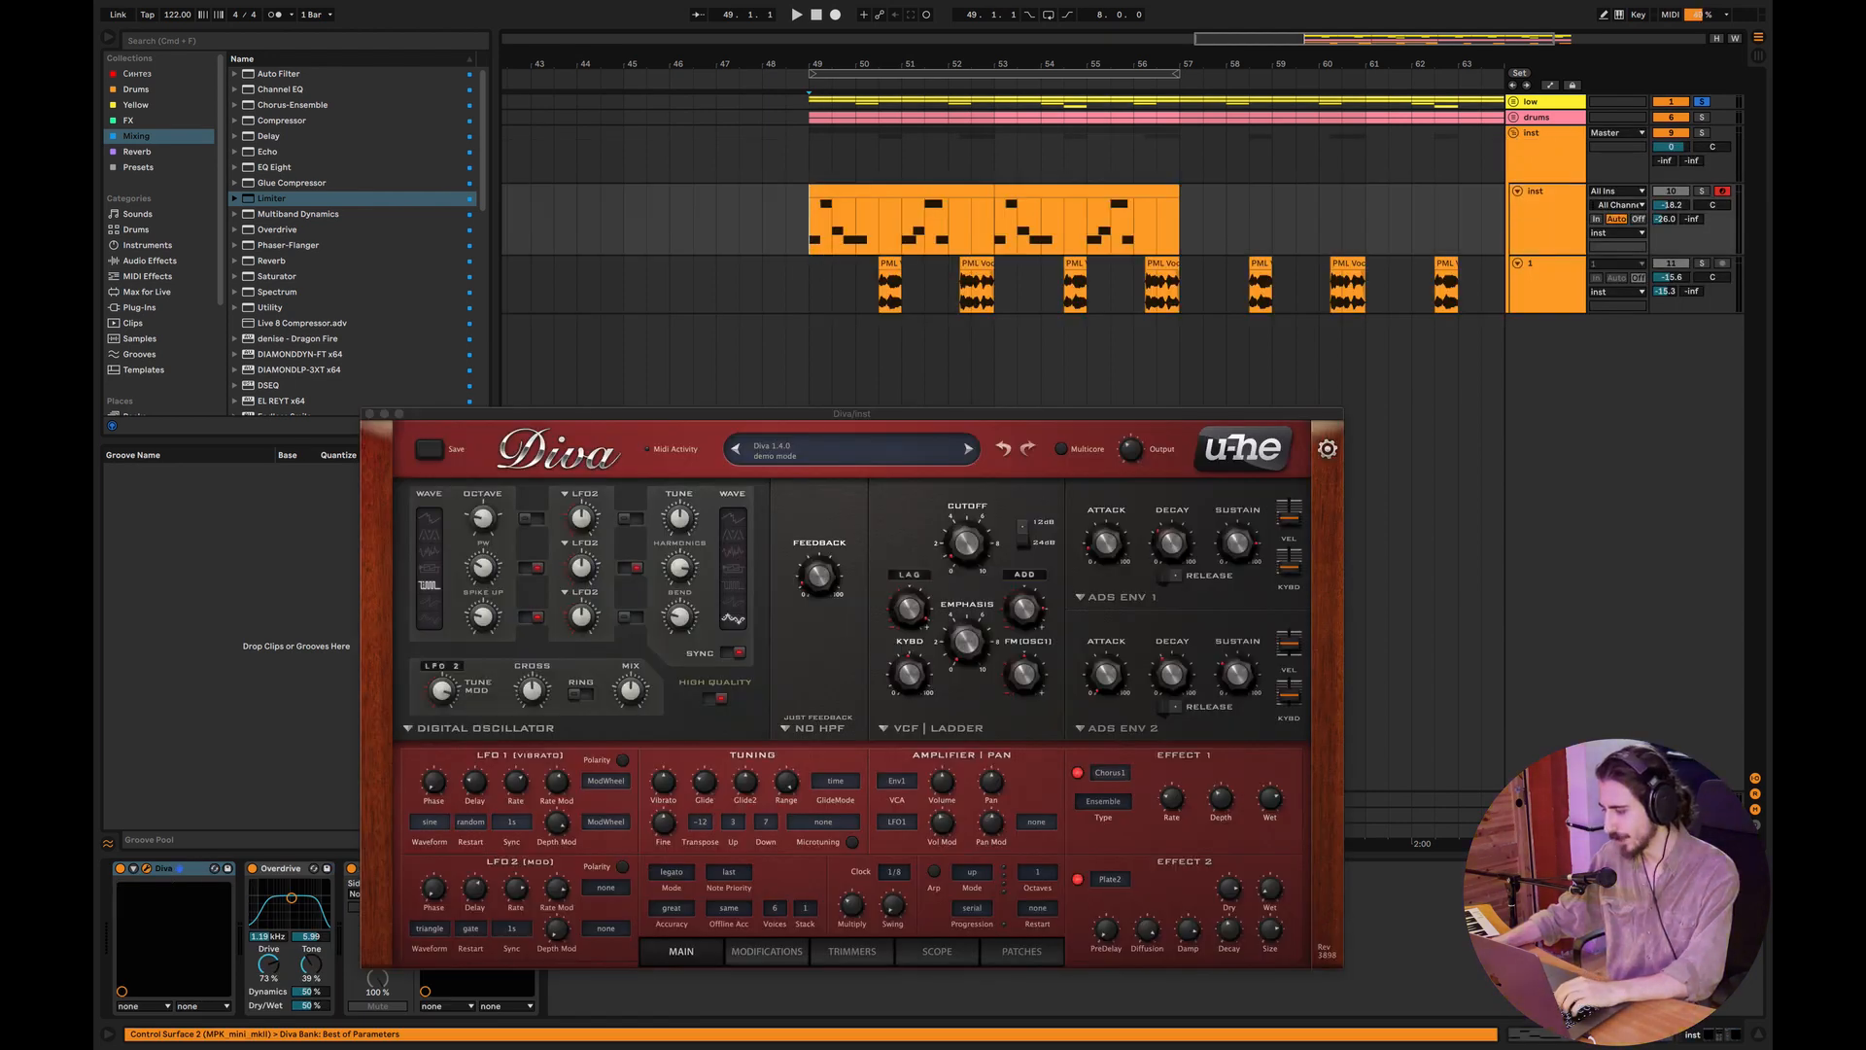
{"action": "left_click", "coordinate": [1545, 799]}
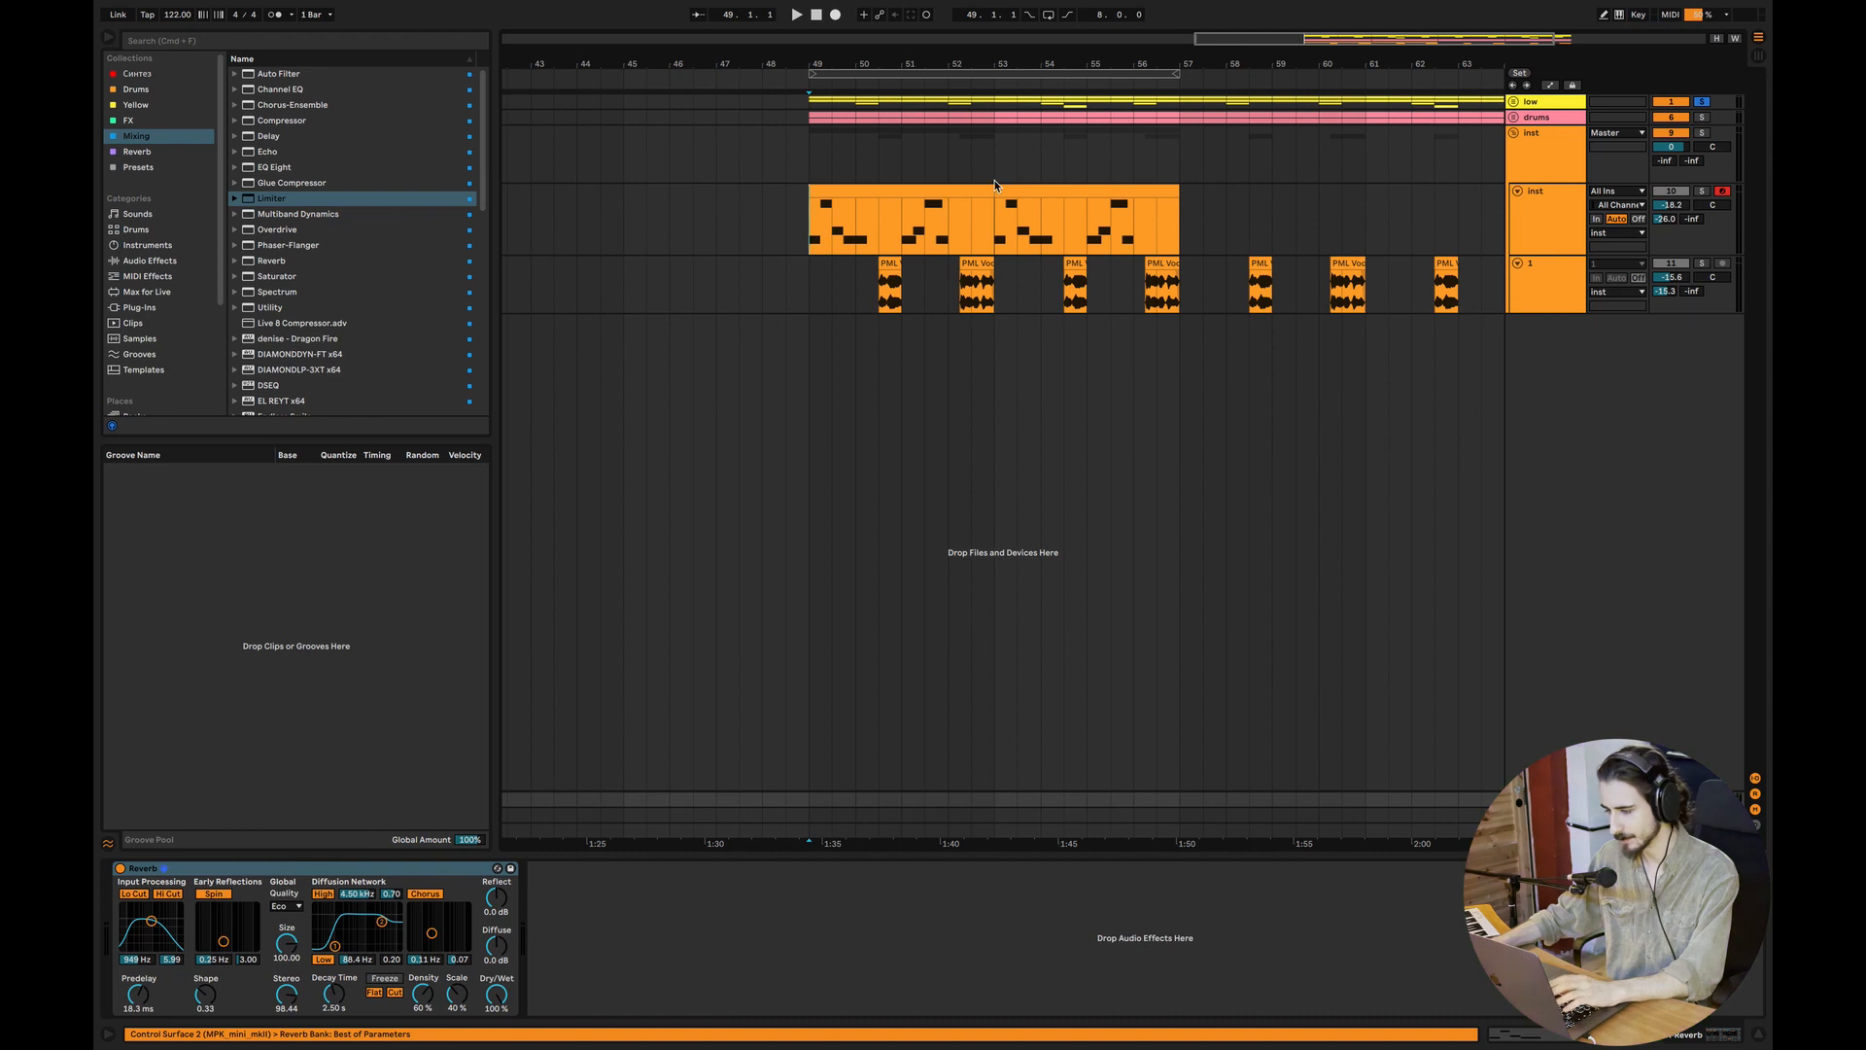
{"action": "left_click", "coordinate": [1571, 156]}
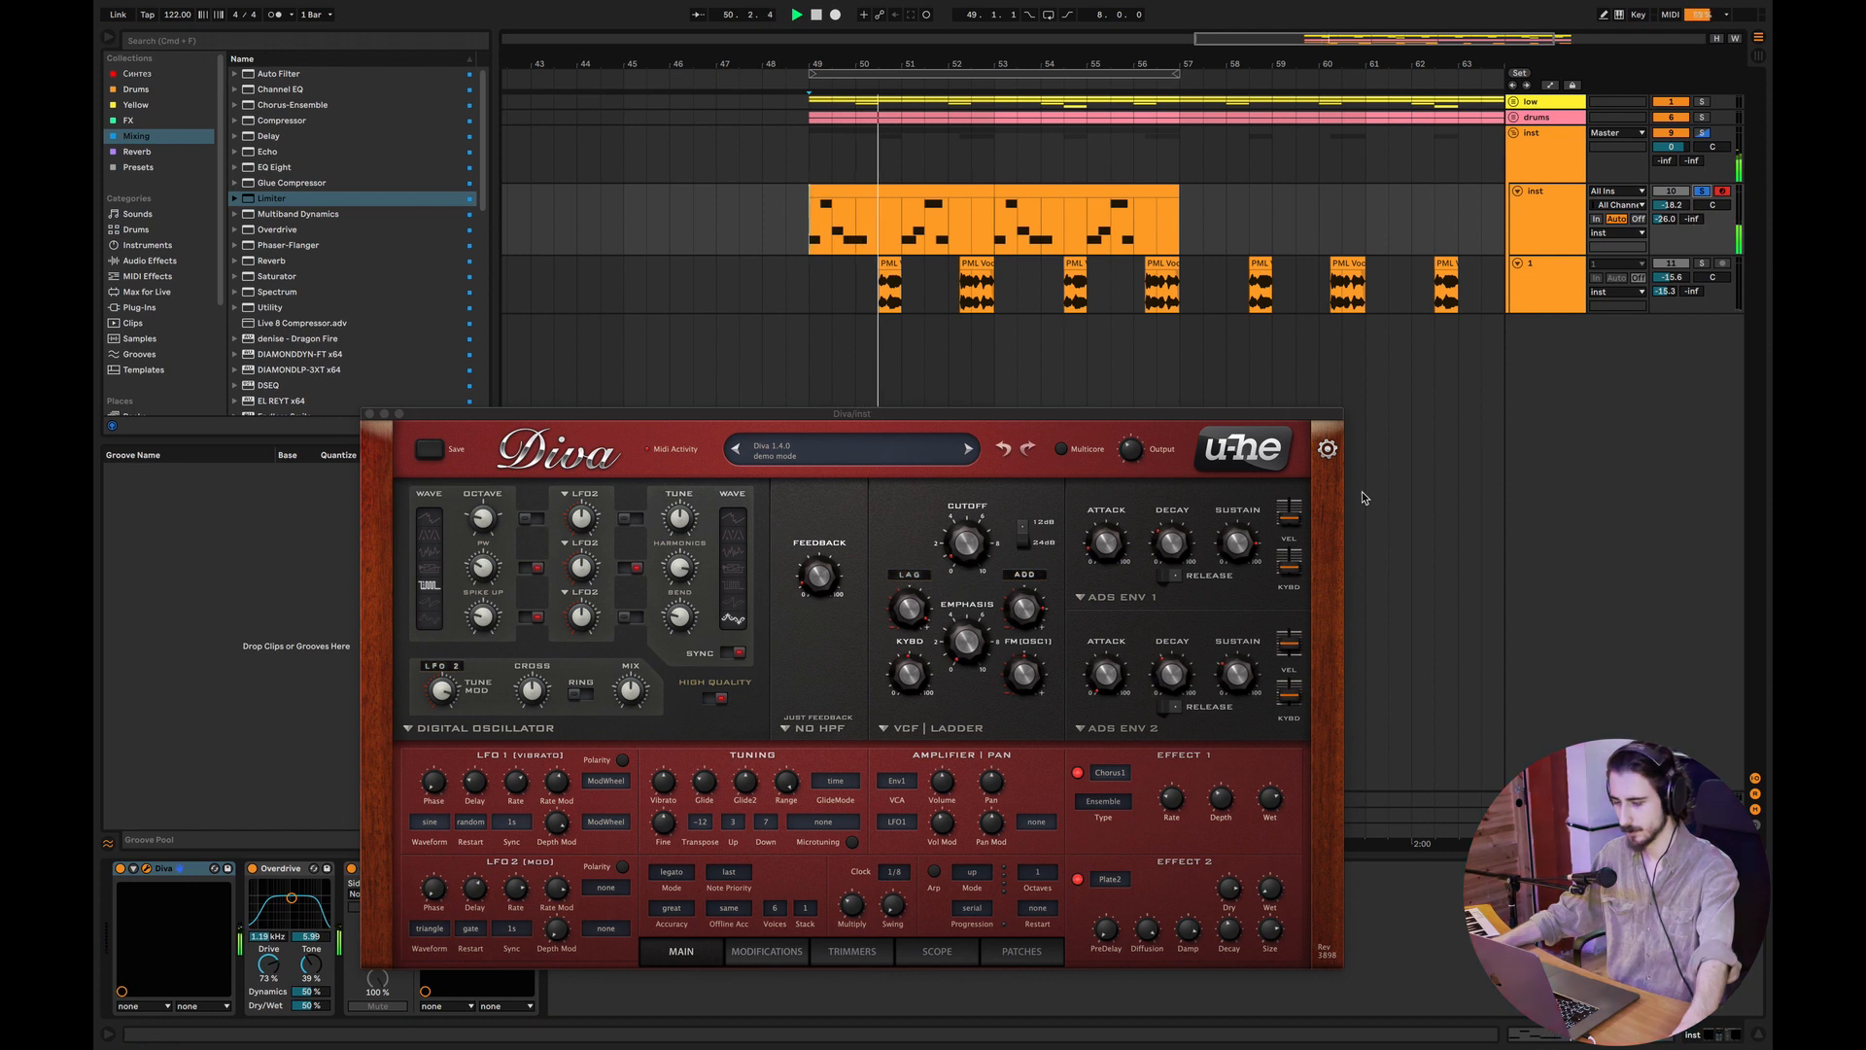
{"action": "left_click_drag", "start_coordinate": [438, 701], "coordinate": [439, 699]}
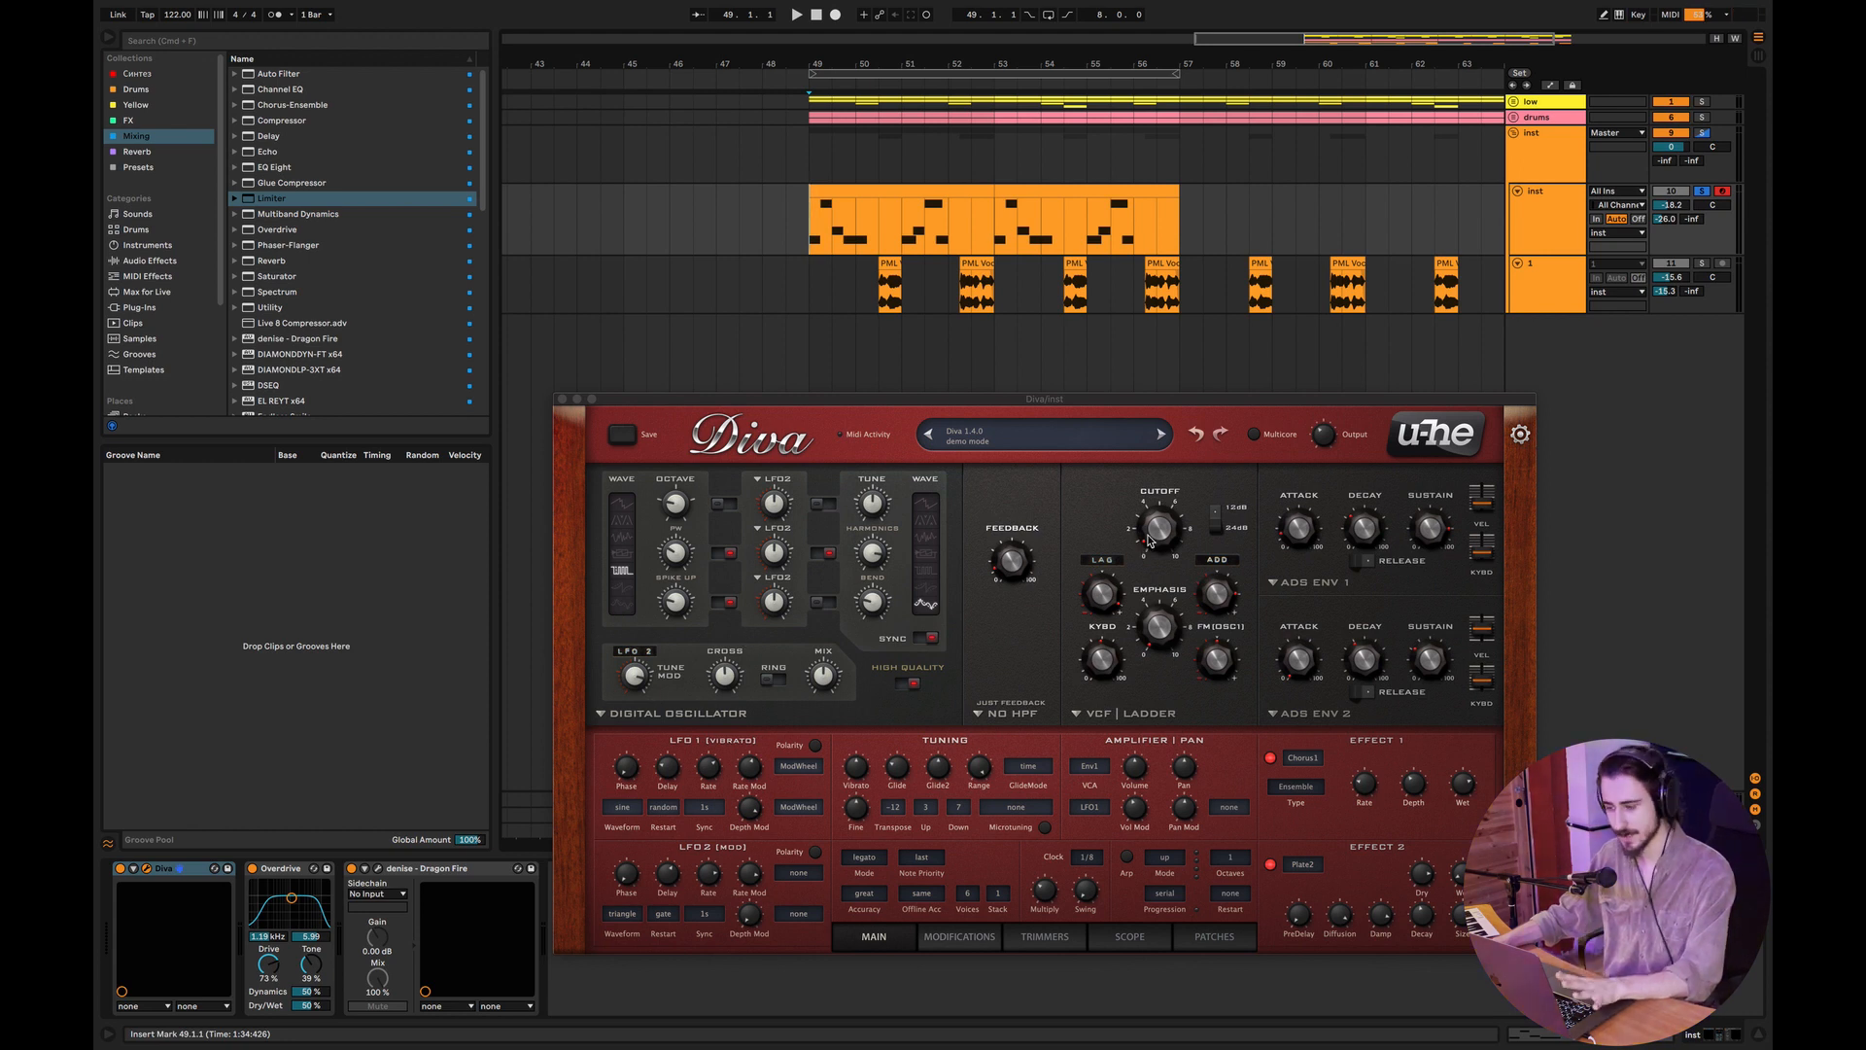
Step: Adjust Diva's filter during playback, with modulation depths of 2.00 and 64.00 and resonance at 10.50
{"action": "left_click", "coordinate": [1366, 665]}
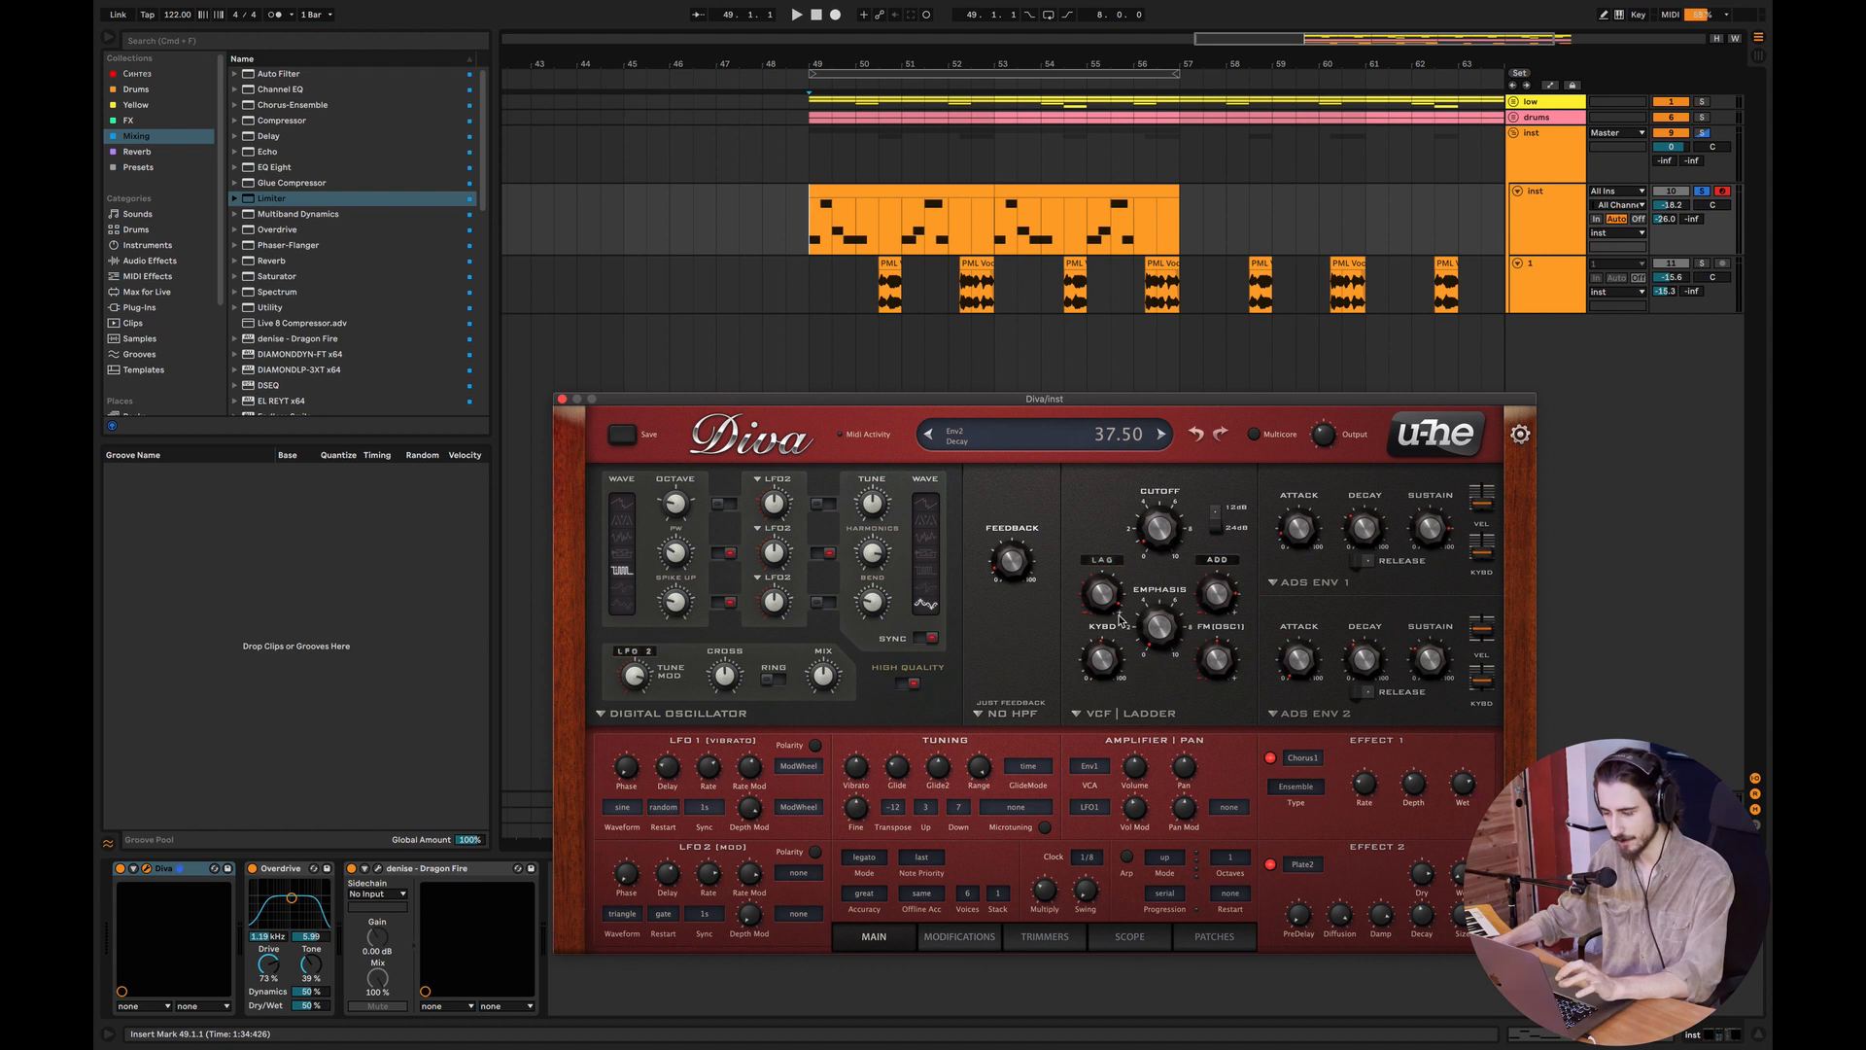
{"action": "left_click_drag", "start_coordinate": [1101, 595], "coordinate": [1097, 616]}
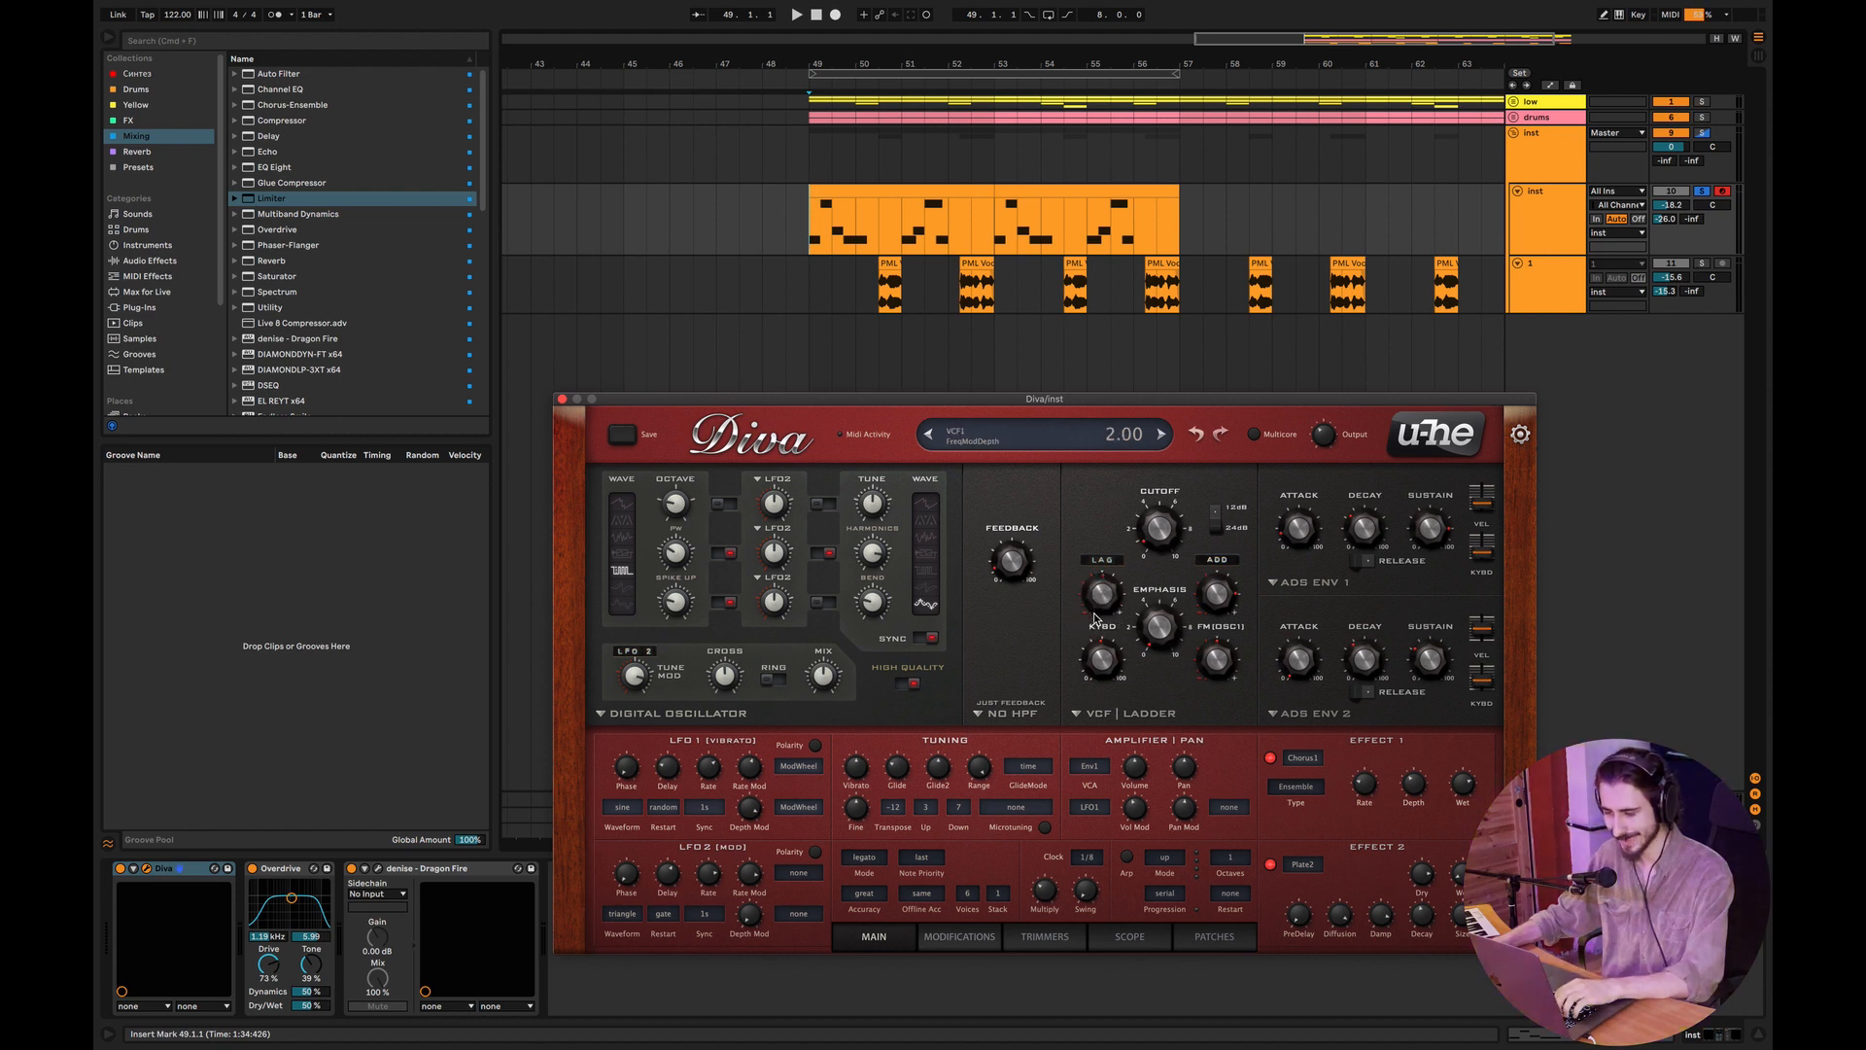
{"action": "key", "text": "space"}
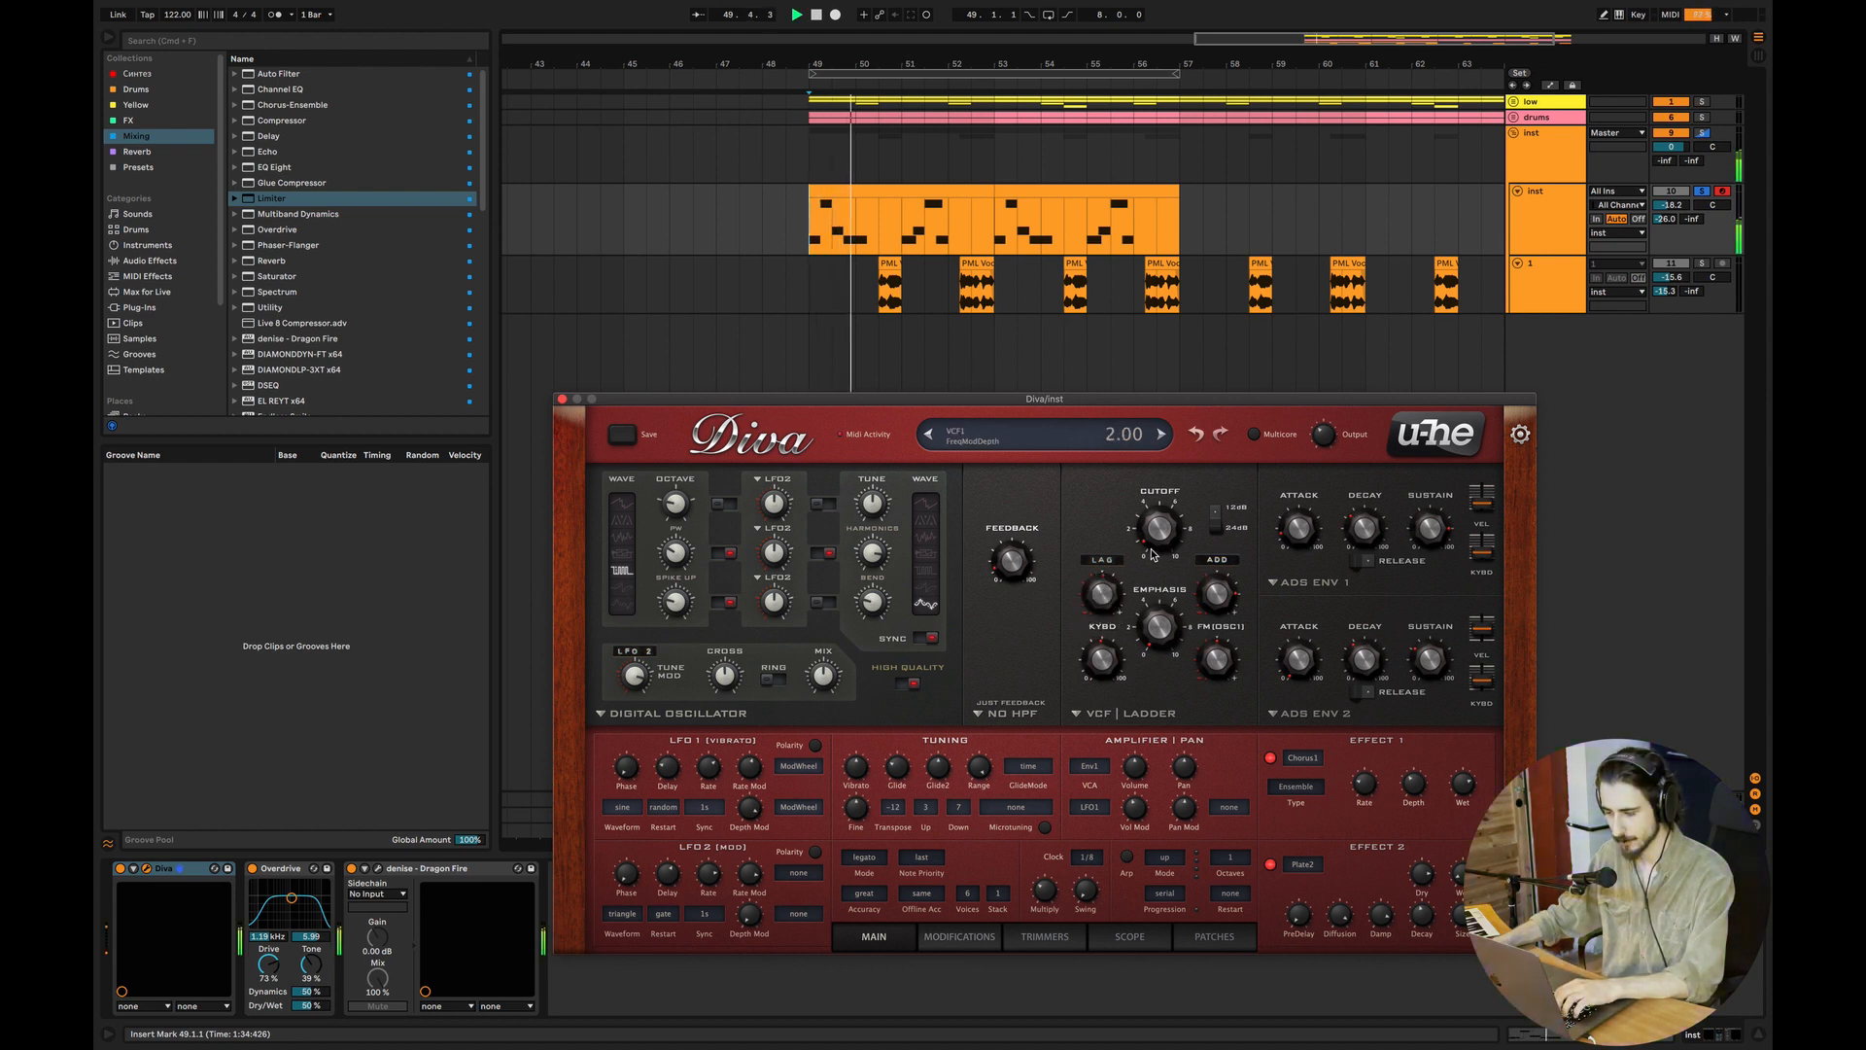
{"action": "mouse_move", "coordinate": [1212, 595]}
{"action": "left_mouse_down"}
{"action": "mouse_move", "coordinate": [1207, 634]}
{"action": "mouse_move", "coordinate": [1215, 570]}
{"action": "left_mouse_up"}
{"action": "key", "text": "space"}
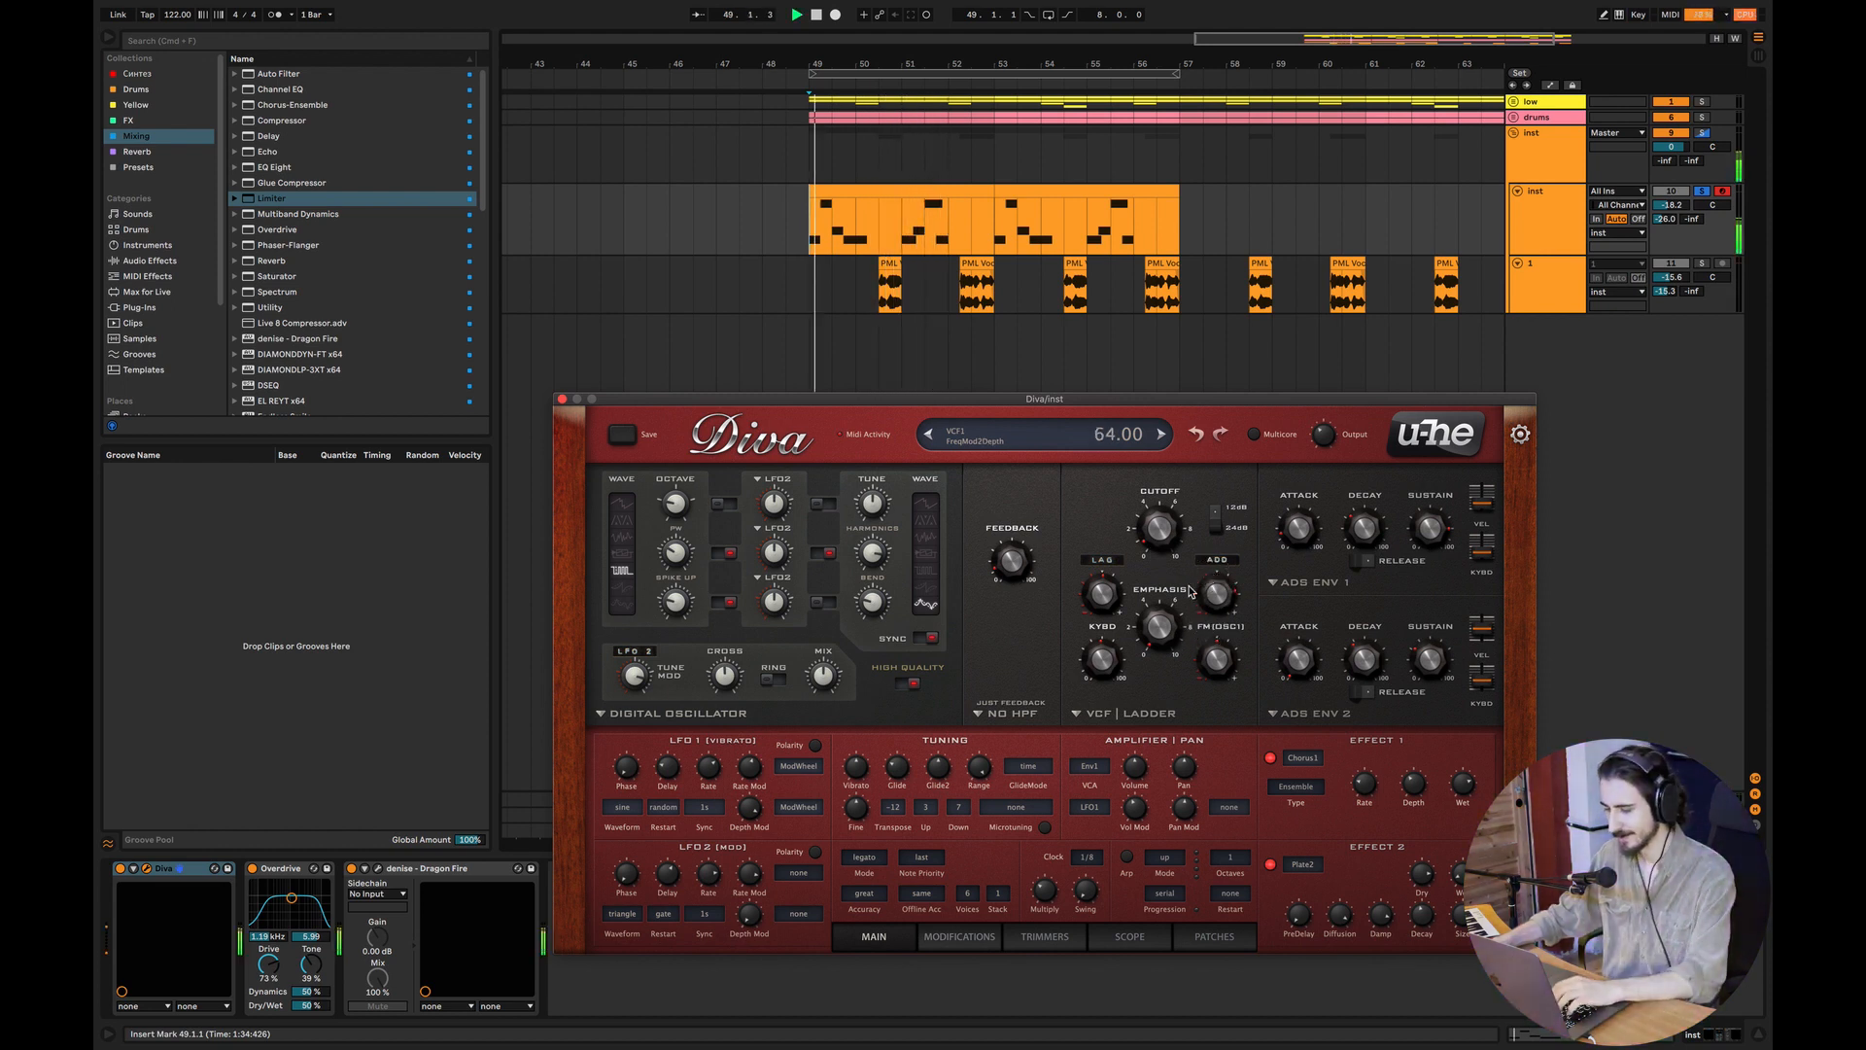
{"action": "left_click_drag", "start_coordinate": [1104, 591], "coordinate": [1149, 604]}
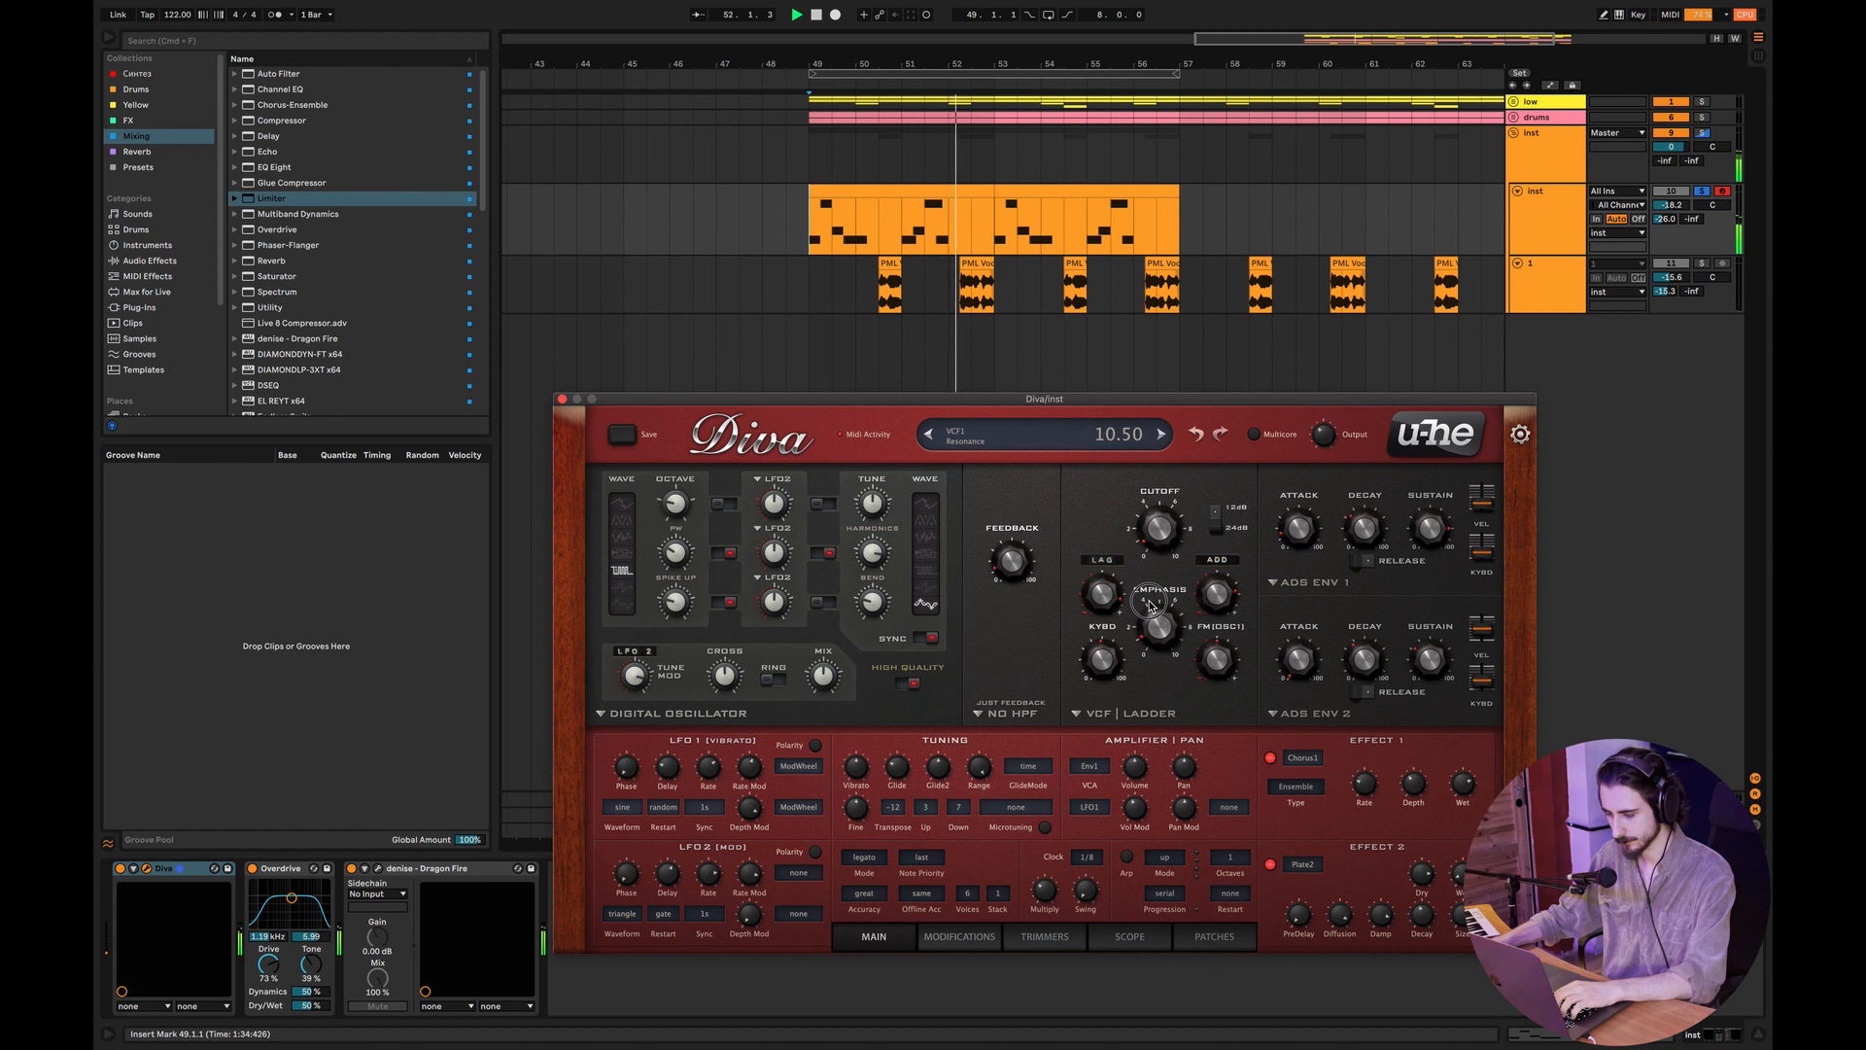
Step: Play the inst part with Diva's chorus and plate effects switched off, and switch both back on
{"action": "left_click", "coordinate": [1270, 758]}
{"action": "left_click", "coordinate": [1271, 864]}
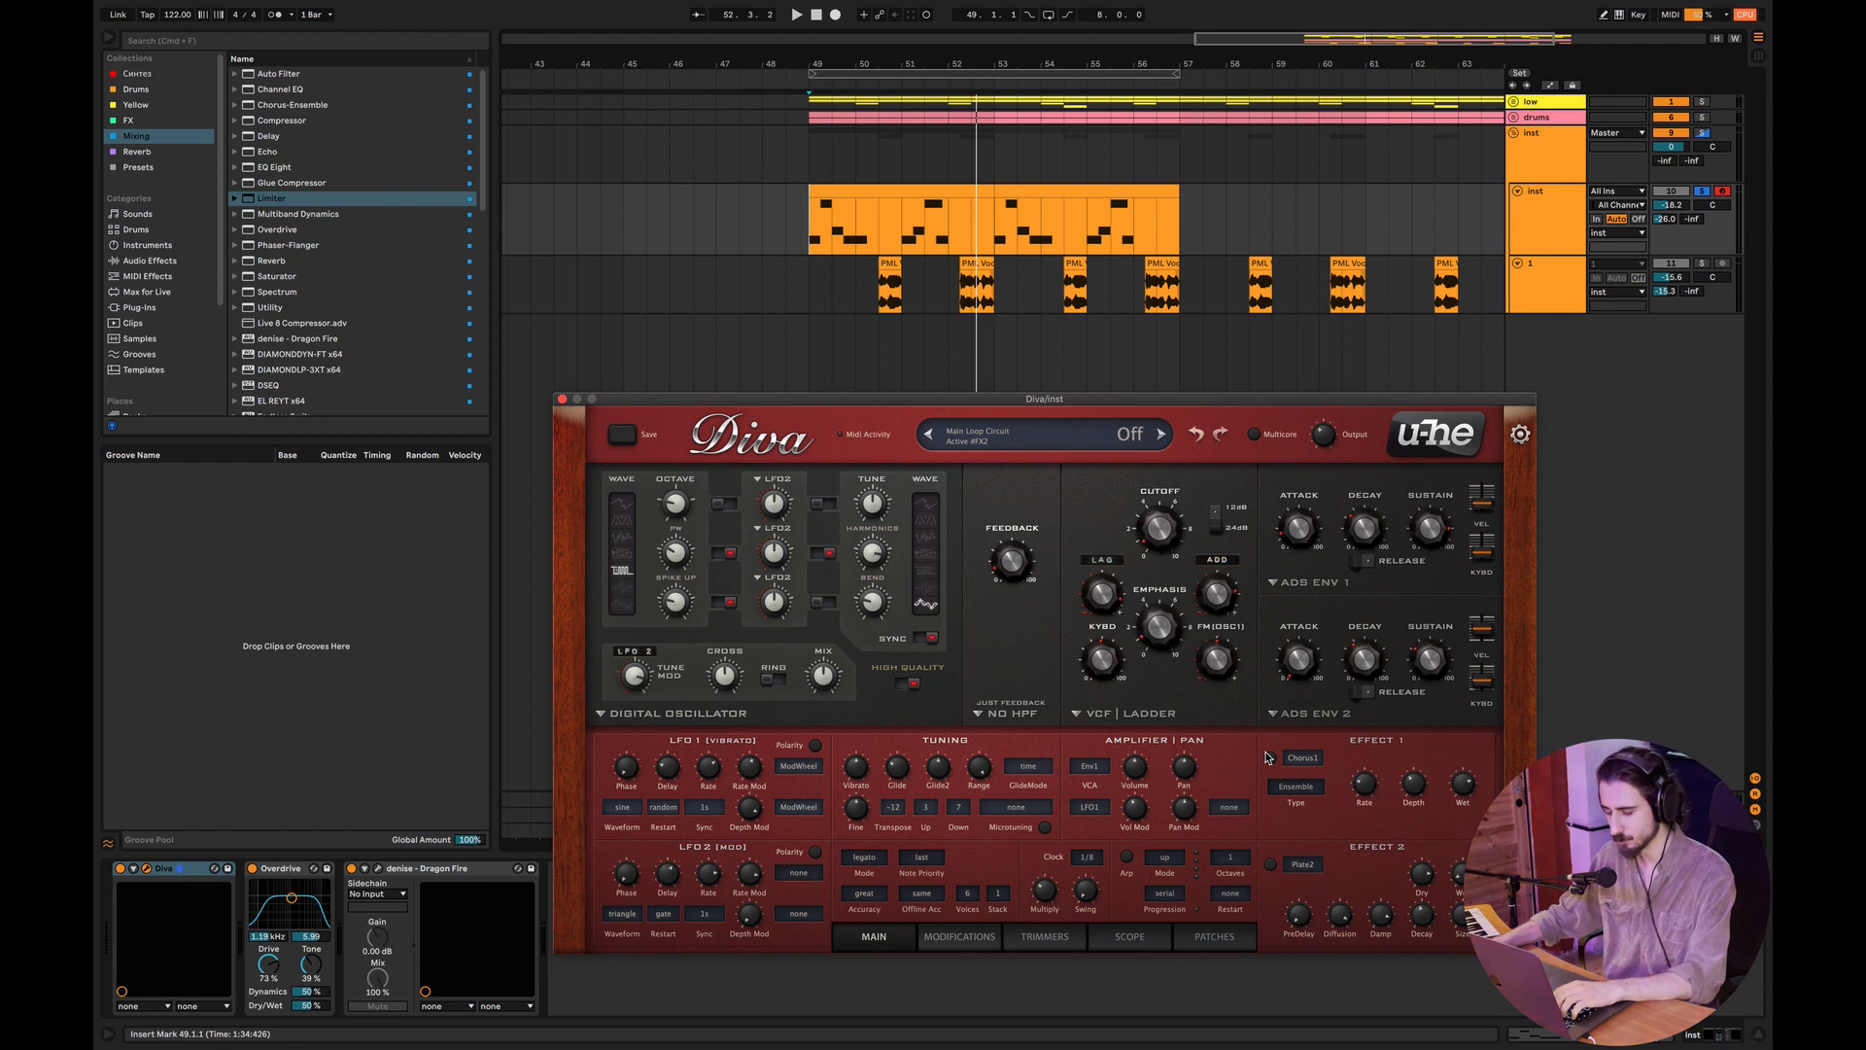
{"action": "key", "text": "space"}
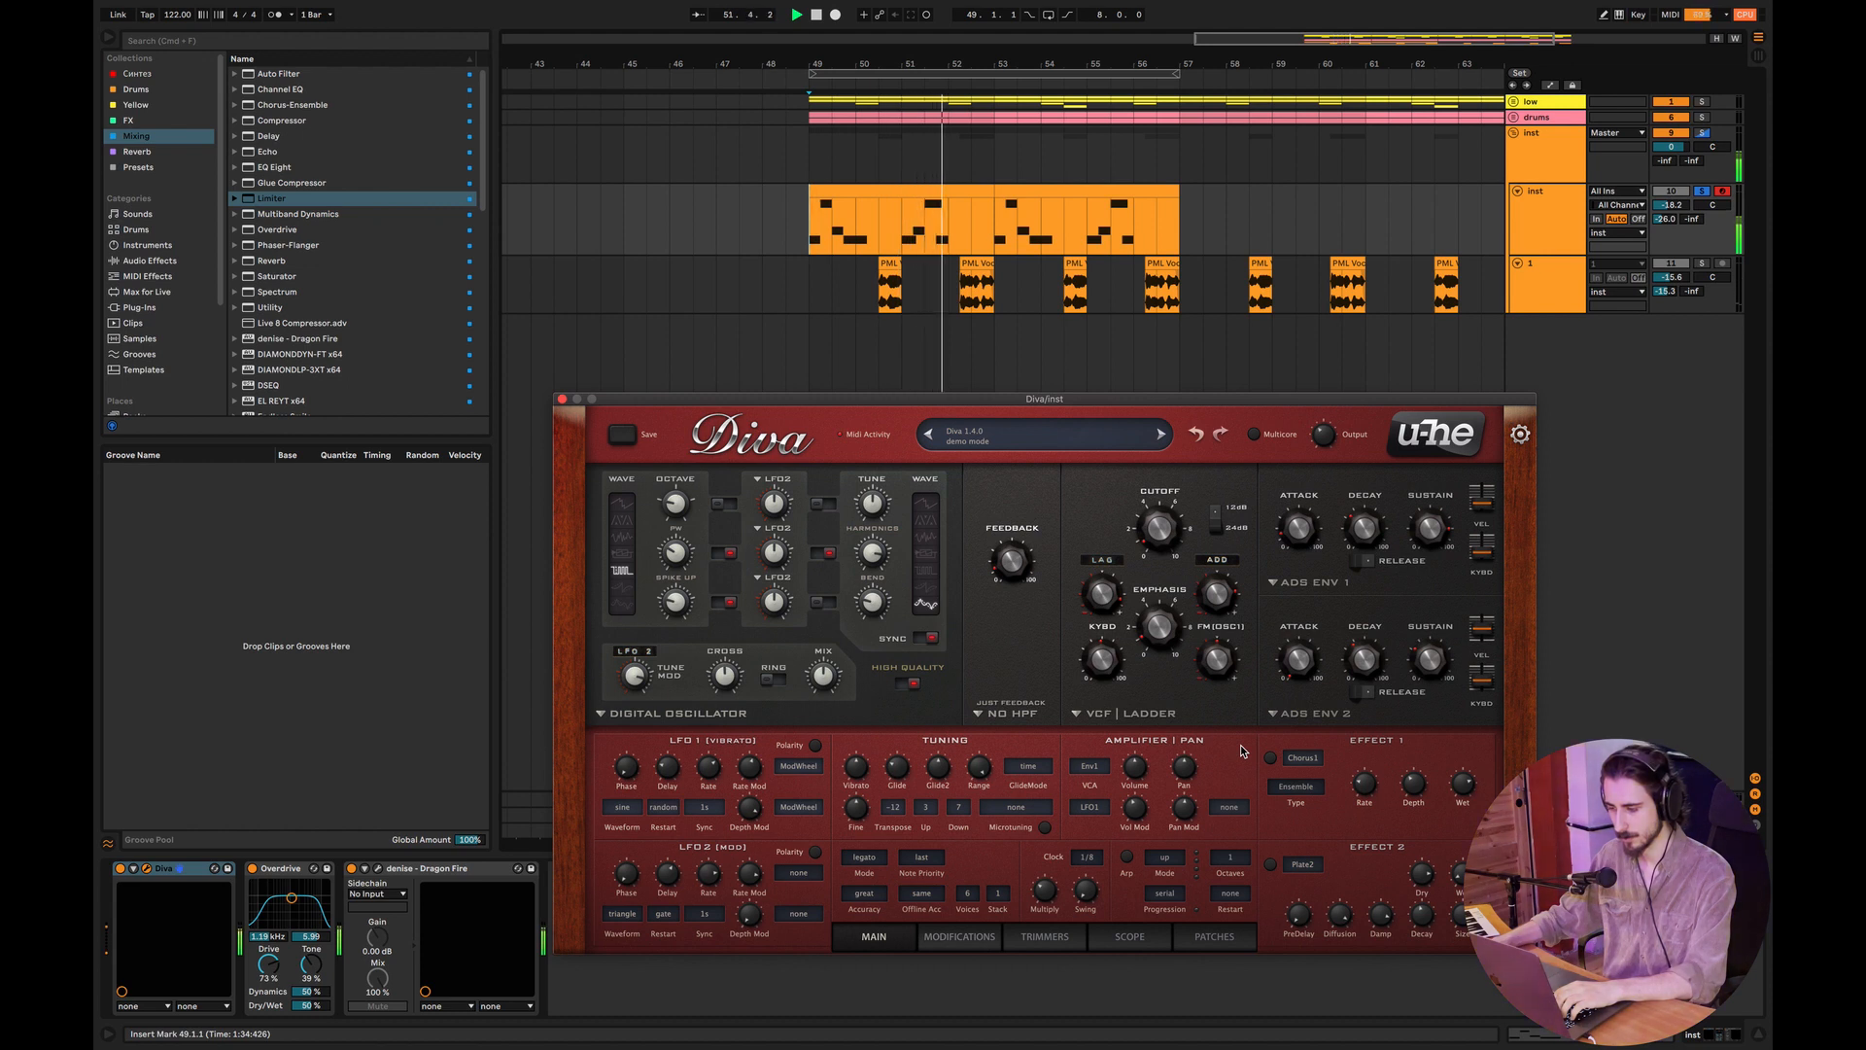
{"action": "key", "text": "space"}
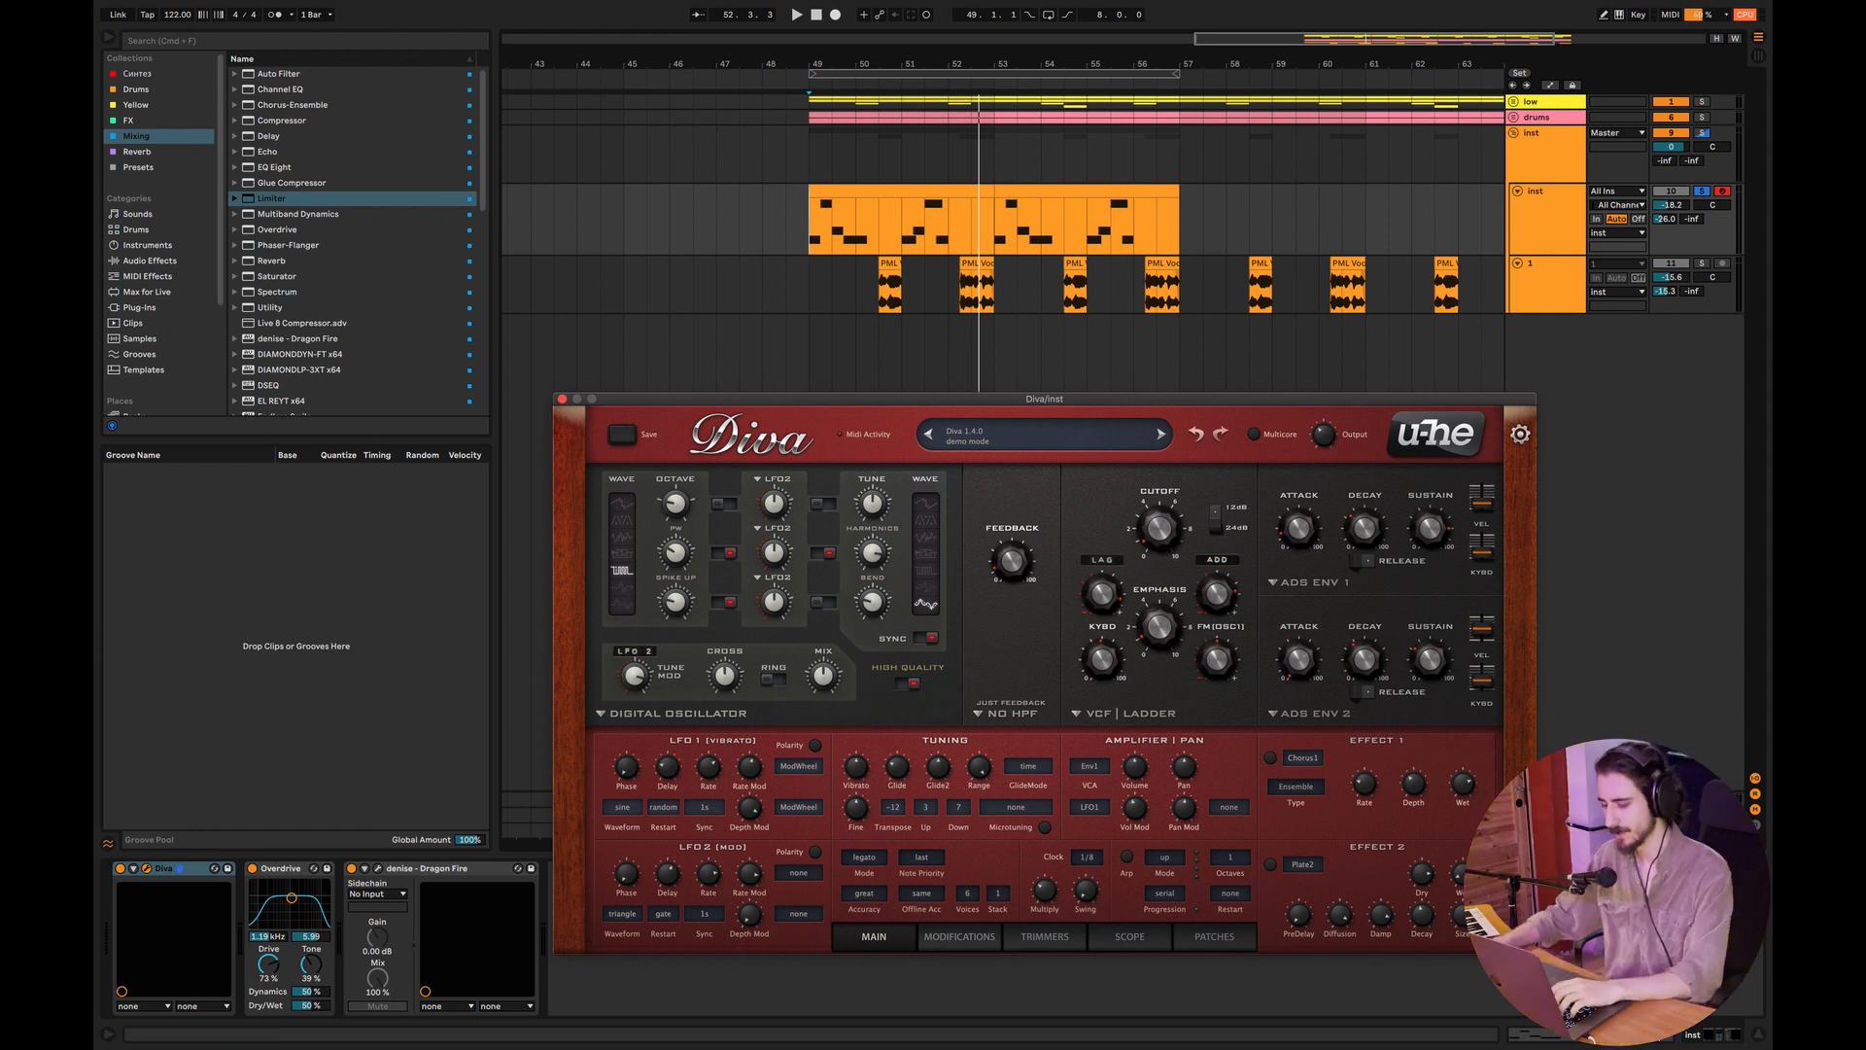
{"action": "left_click", "coordinate": [1267, 759]}
{"action": "left_click", "coordinate": [1270, 864]}
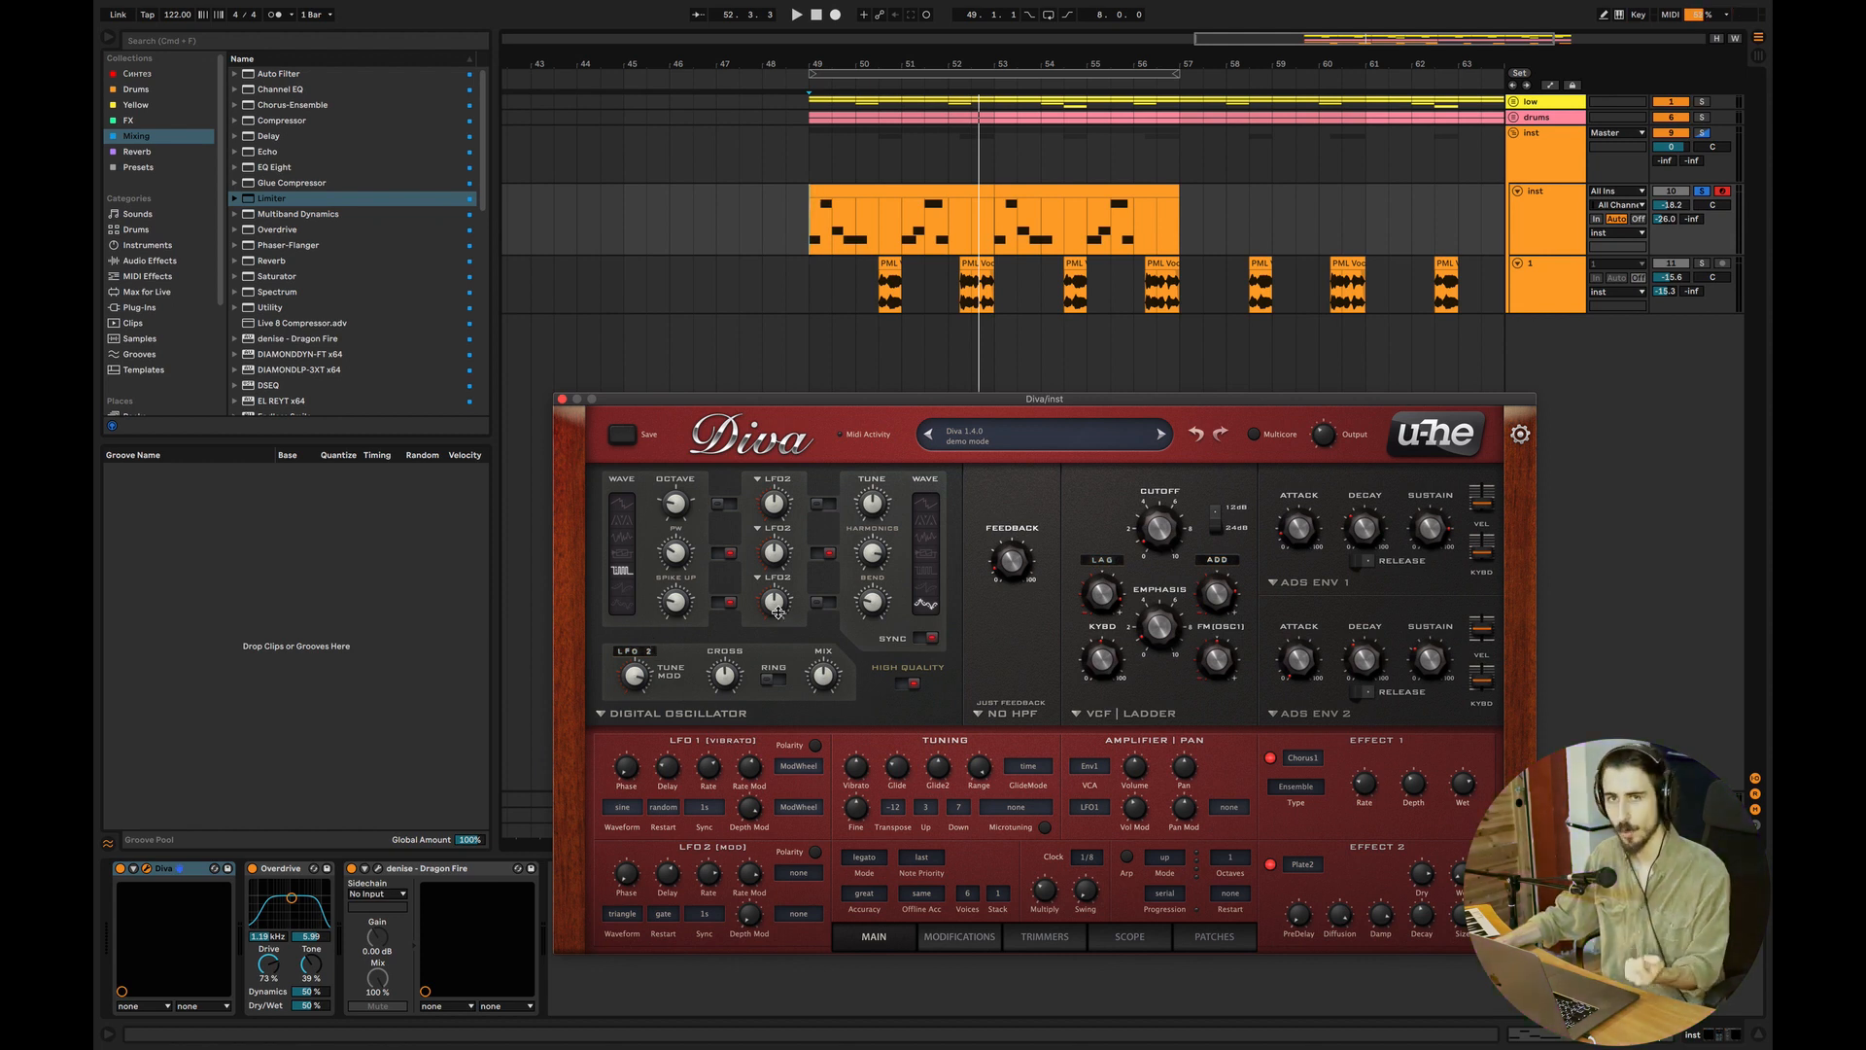
Step: Set Diva's tune modulation depth to 0.00 and play the inst part from bar 49 with the chorus and plate effects switched off
{"action": "left_click", "coordinate": [634, 677]}
{"action": "key", "text": "space"}
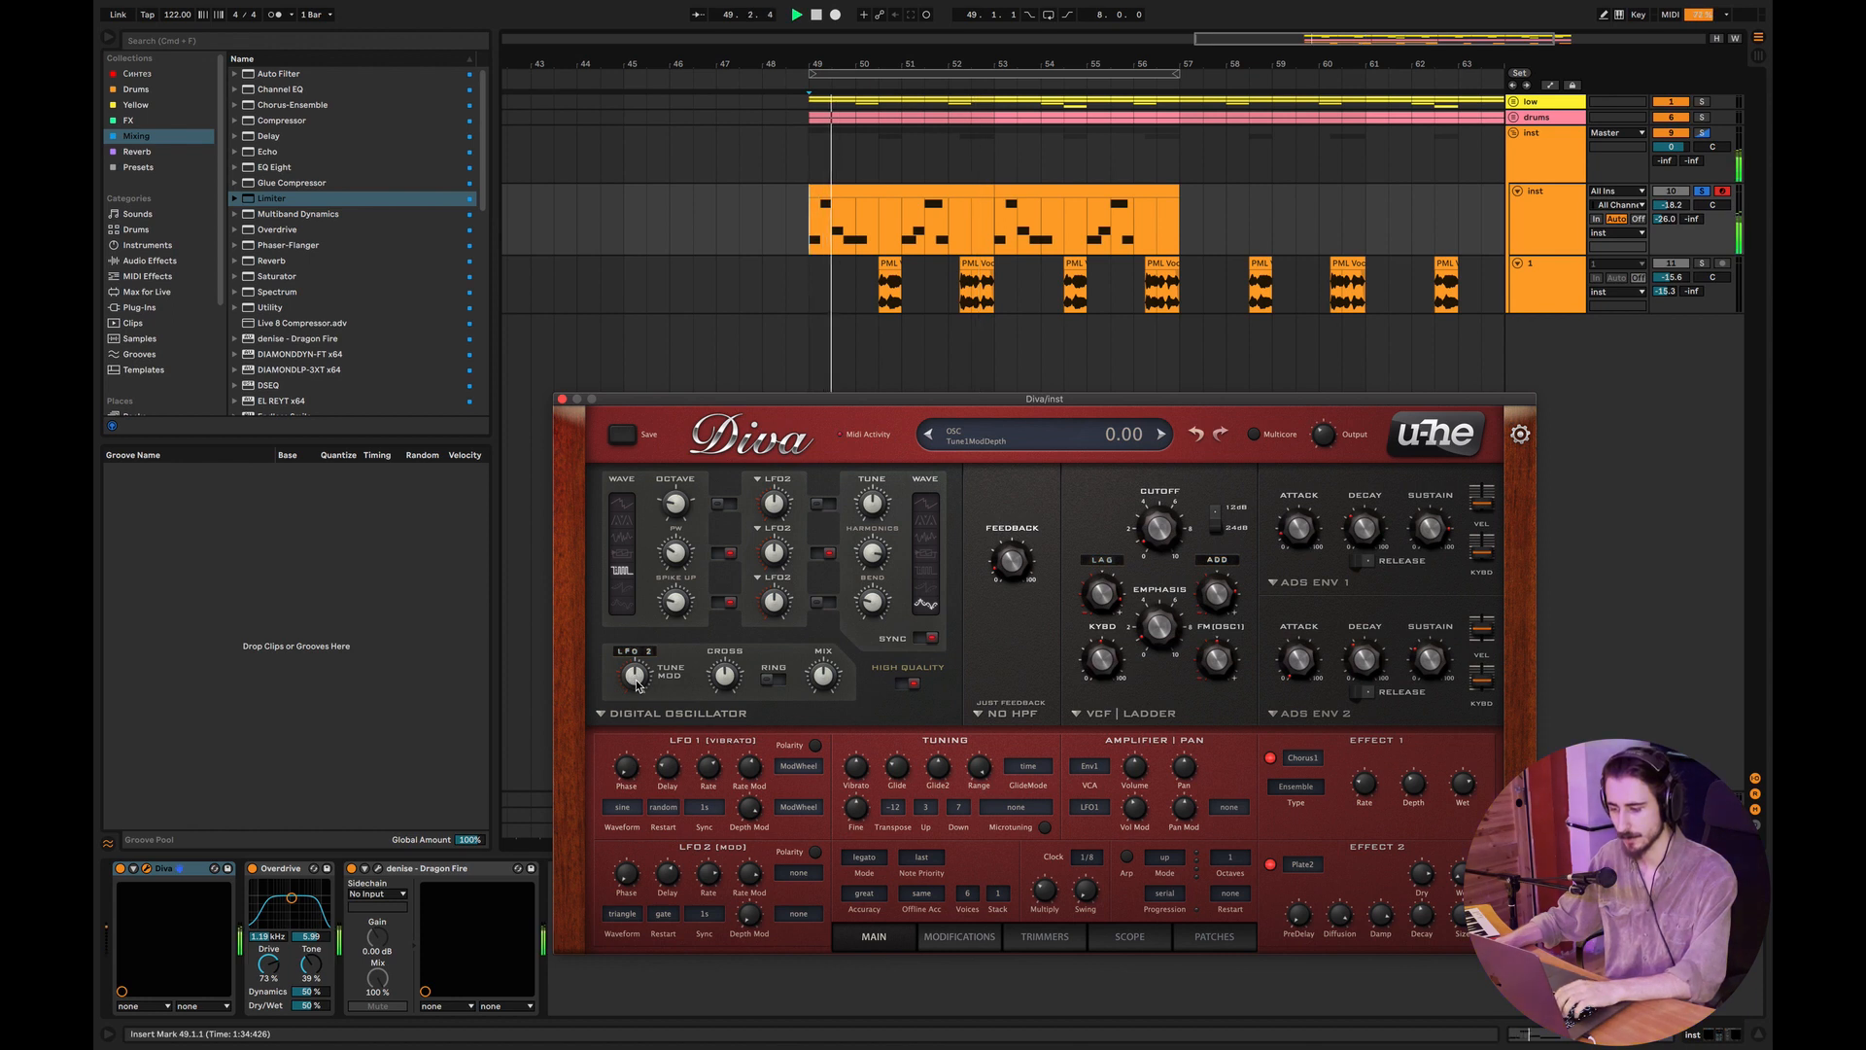
{"action": "left_click", "coordinate": [1270, 758]}
{"action": "left_click", "coordinate": [1270, 864]}
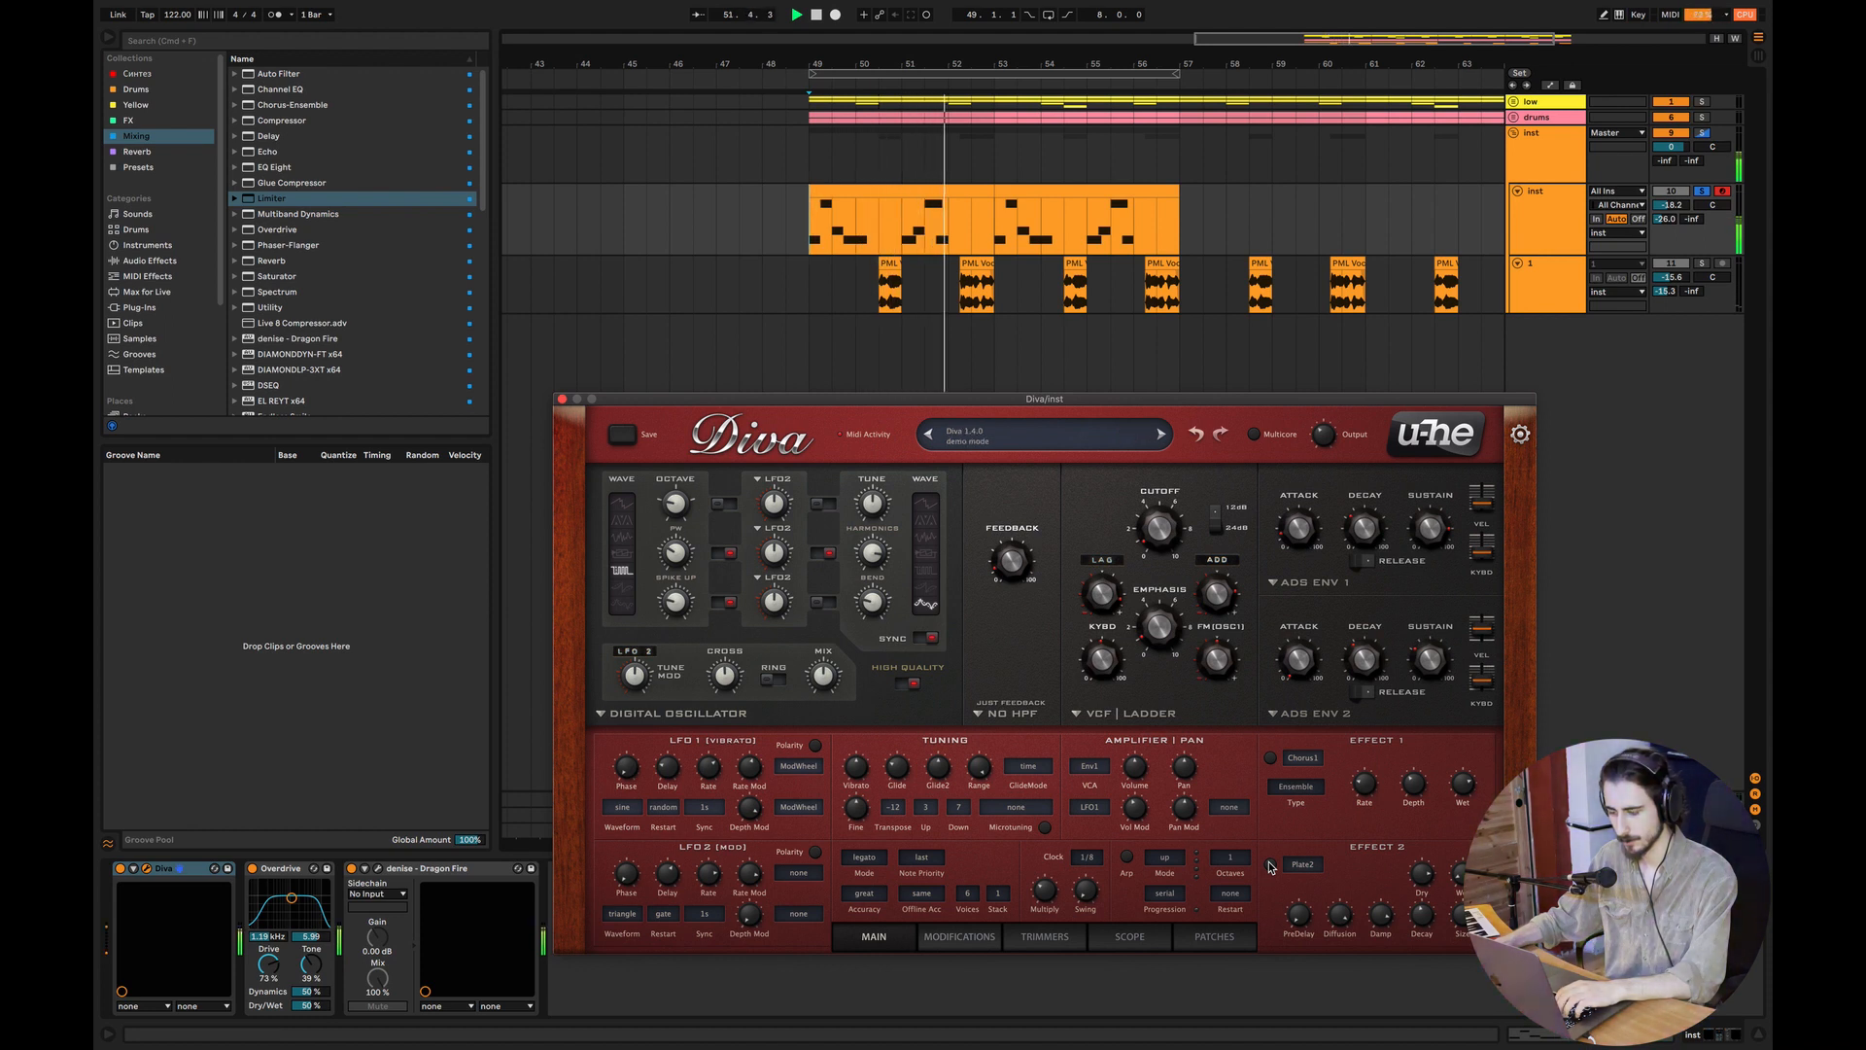
{"action": "key", "text": "space"}
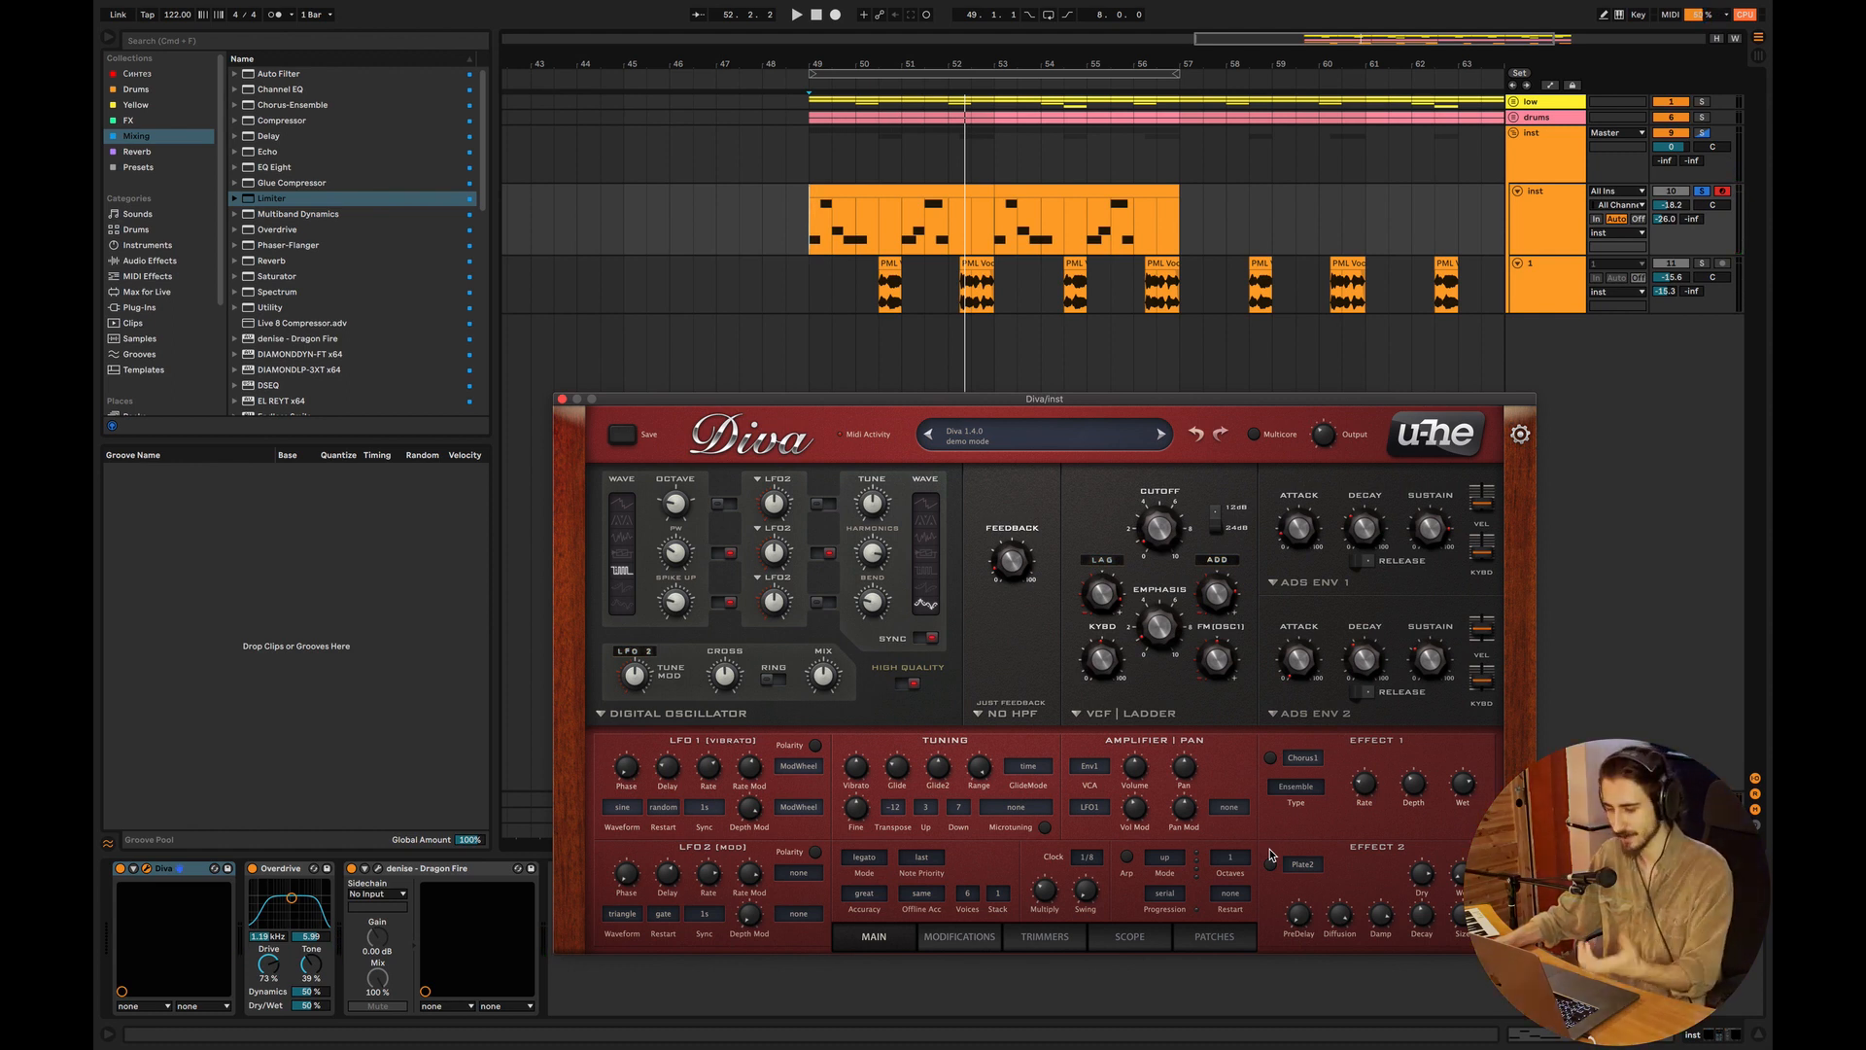
Step: Audition Diva's oscillator tune modulation and set the Glide to 32.50
{"action": "left_click_drag", "start_coordinate": [637, 684], "coordinate": [652, 624]}
{"action": "key", "text": "space"}
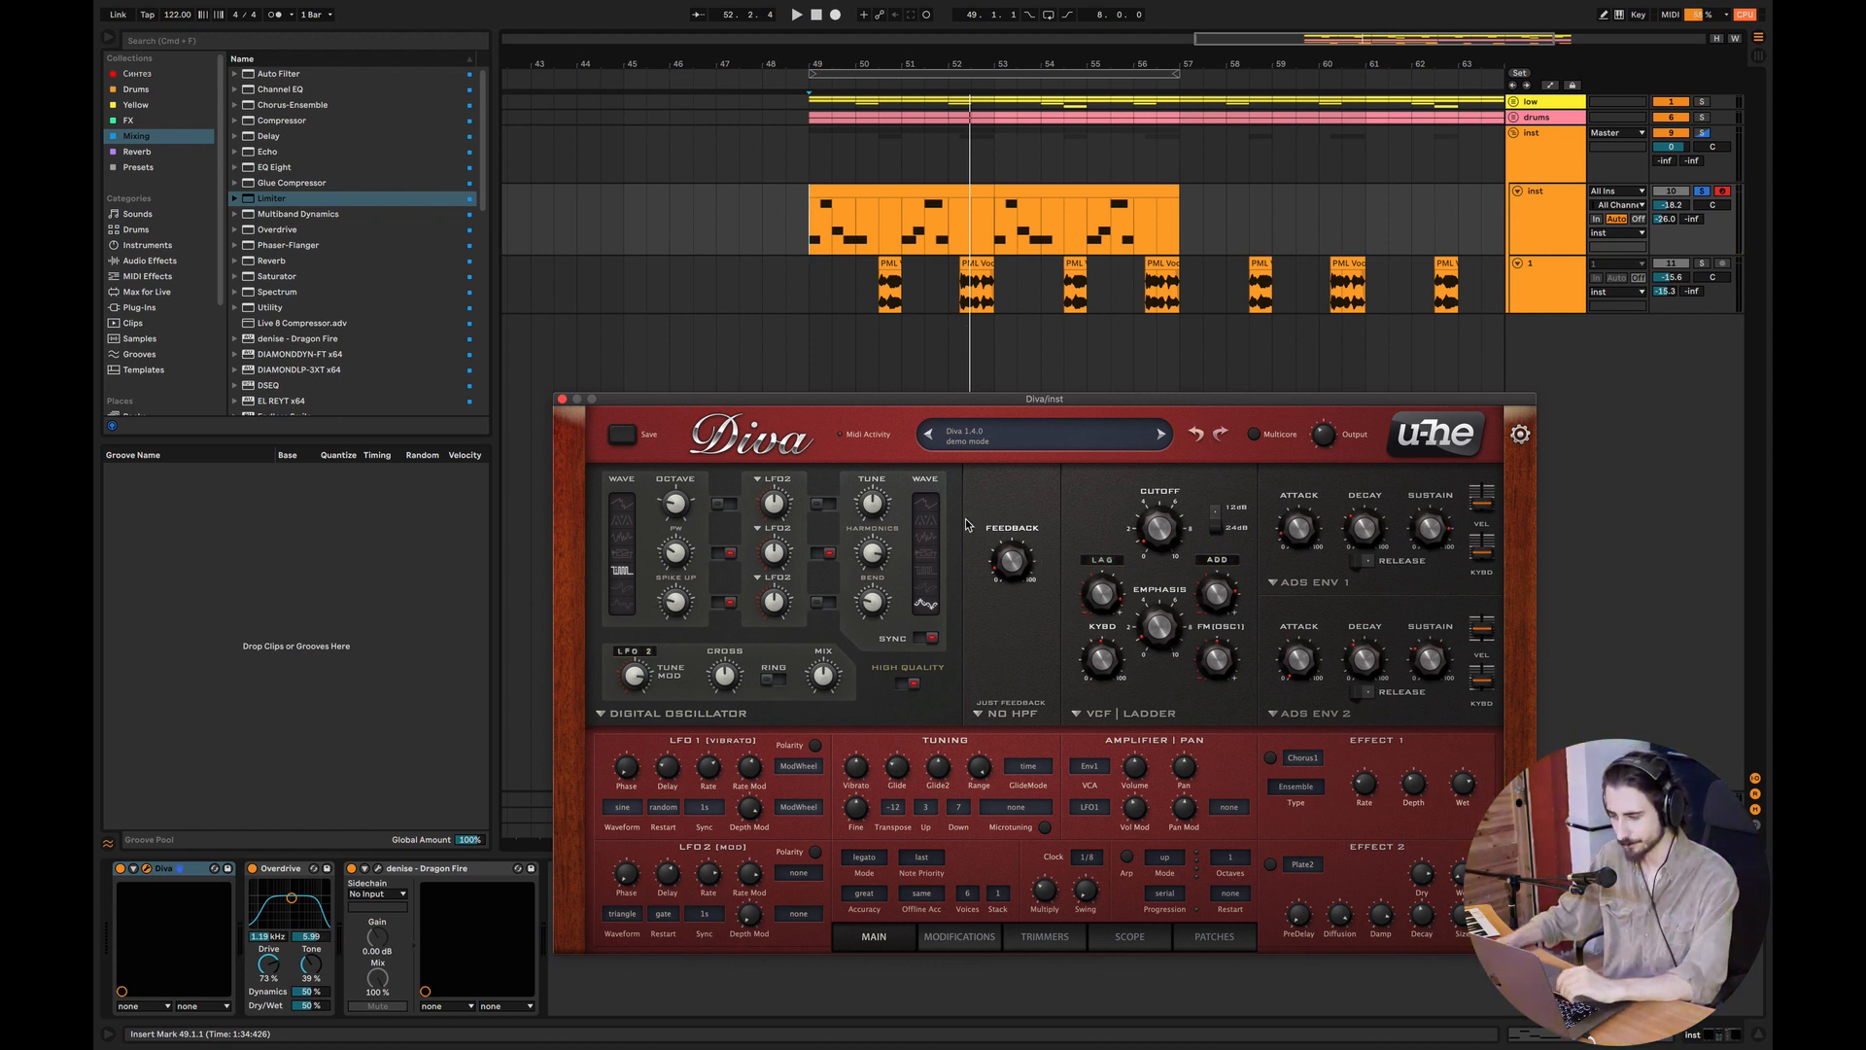
{"action": "mouse_move", "coordinate": [904, 765]}
{"action": "left_mouse_down"}
{"action": "mouse_move", "coordinate": [891, 751]}
{"action": "mouse_move", "coordinate": [902, 771]}
{"action": "left_mouse_up"}
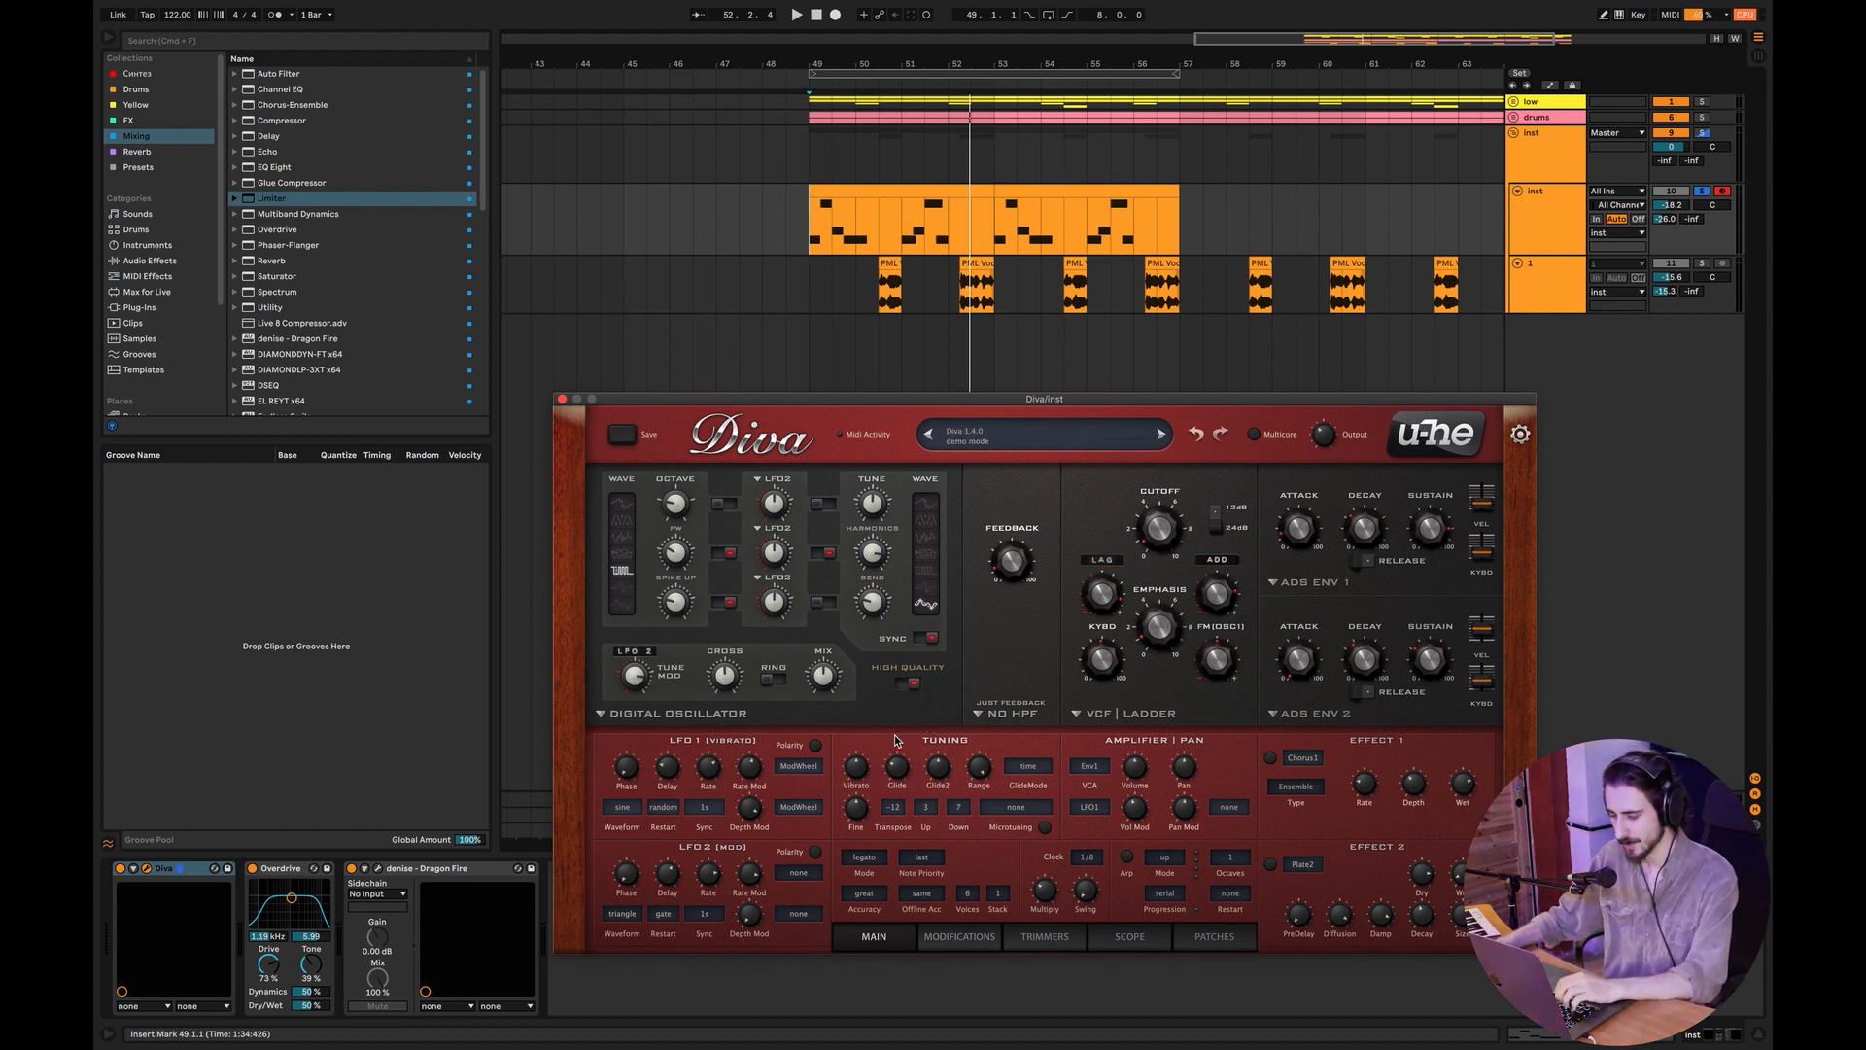
{"action": "left_click_drag", "start_coordinate": [897, 768], "coordinate": [808, 779]}
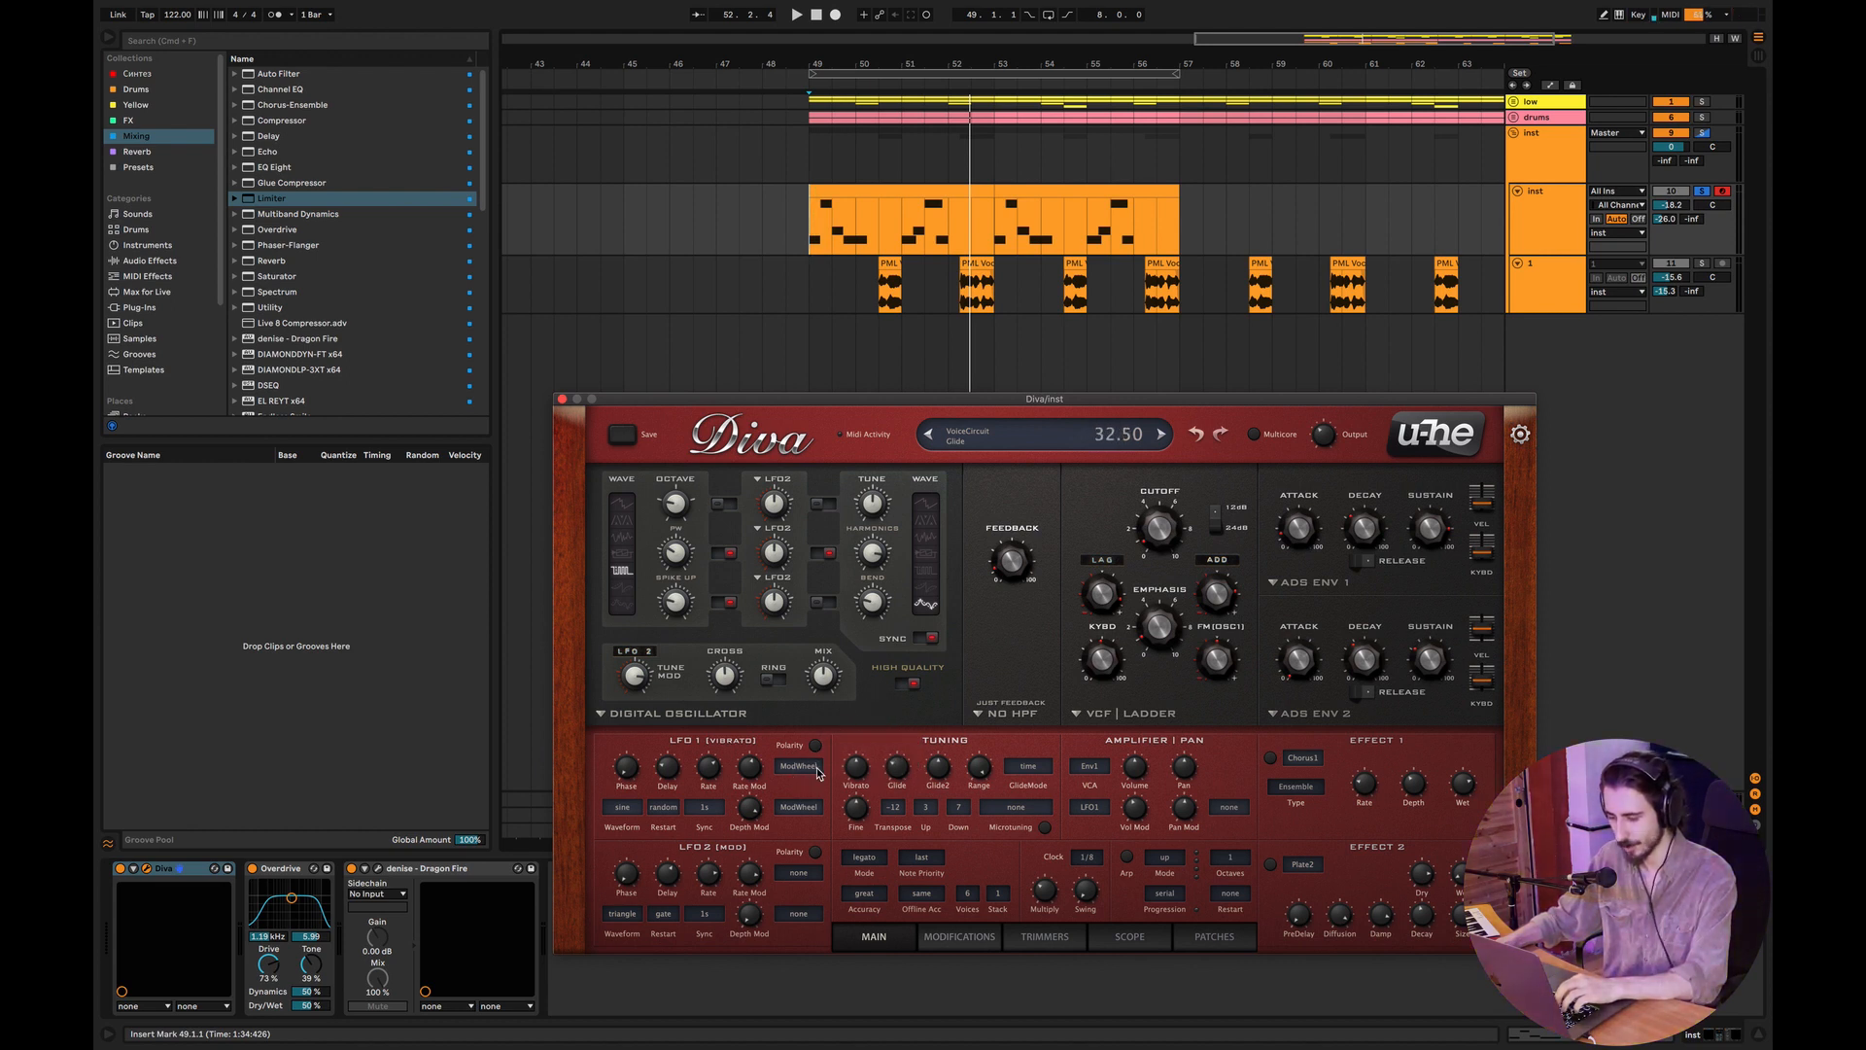
{"action": "left_click_drag", "start_coordinate": [930, 766], "coordinate": [930, 764]}
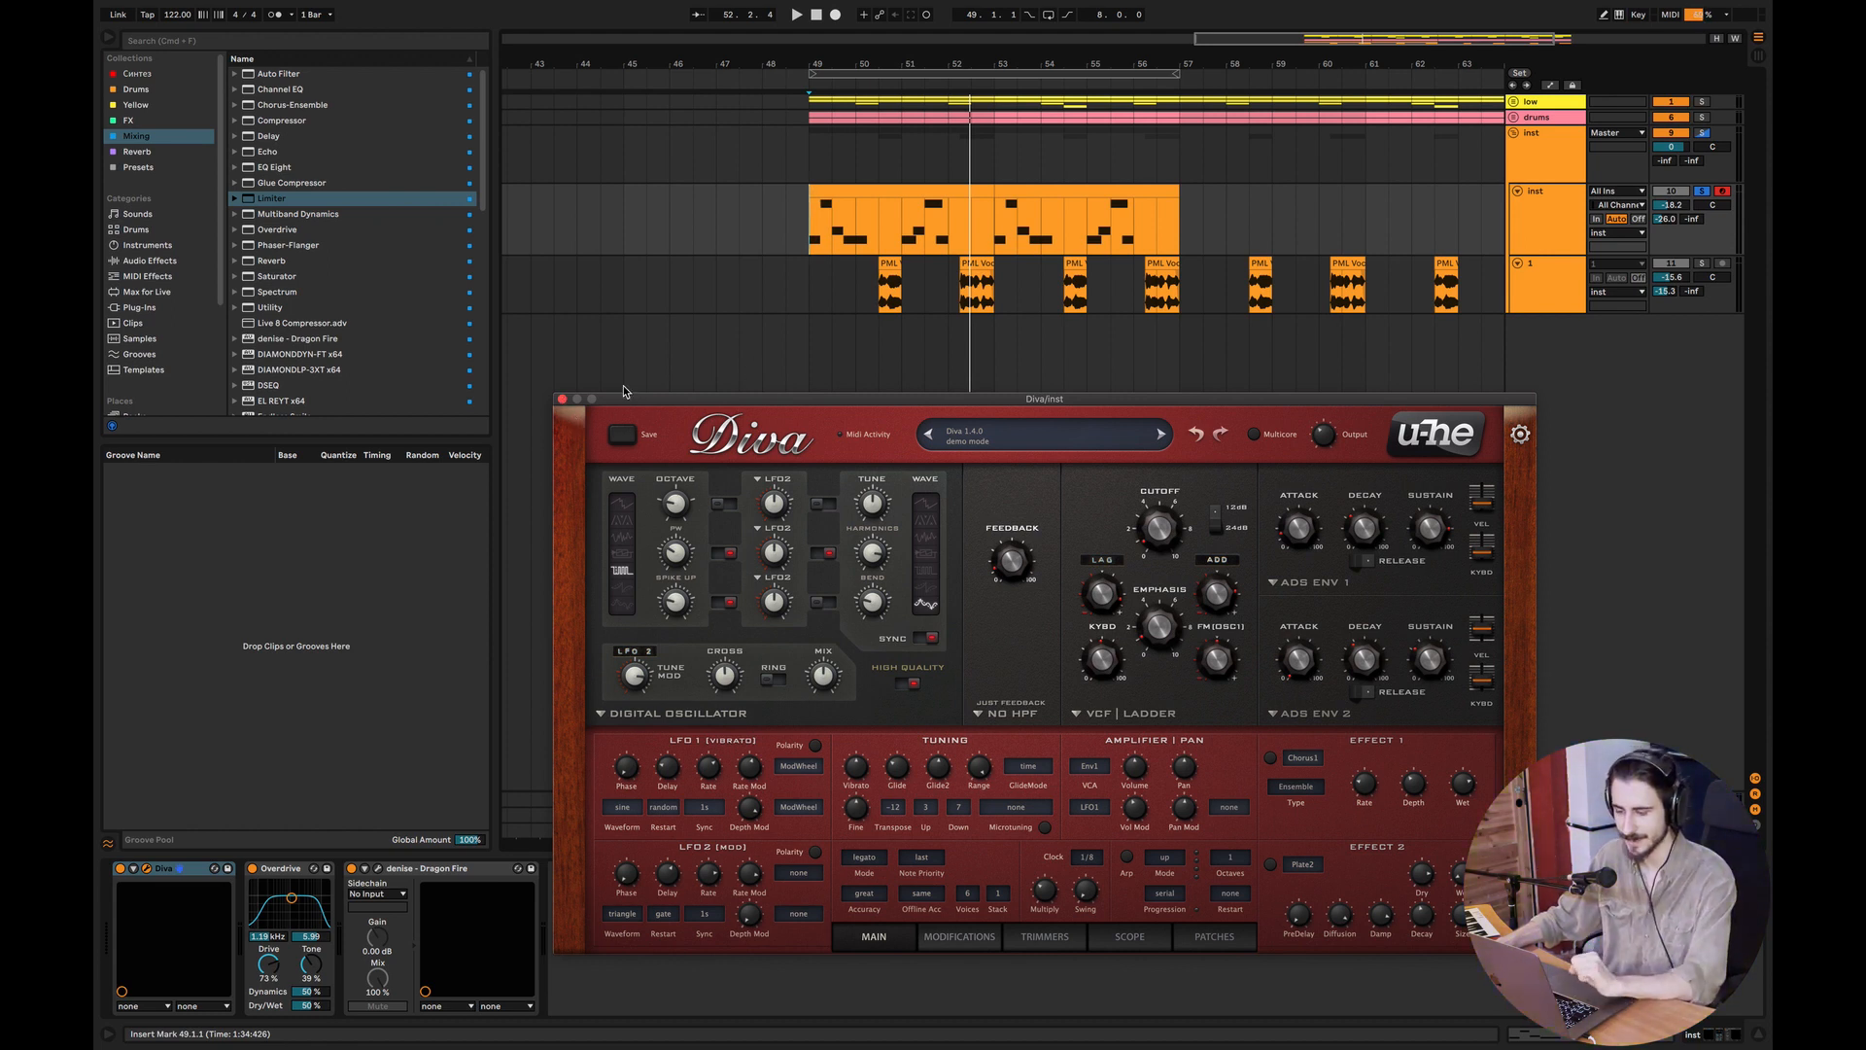
Step: Close the Diva window and play vocal track 1 soloed from bar 50 and from 52.2.1
{"action": "left_click", "coordinate": [561, 401]}
{"action": "left_click", "coordinate": [858, 287]}
{"action": "left_click", "coordinate": [1701, 265]}
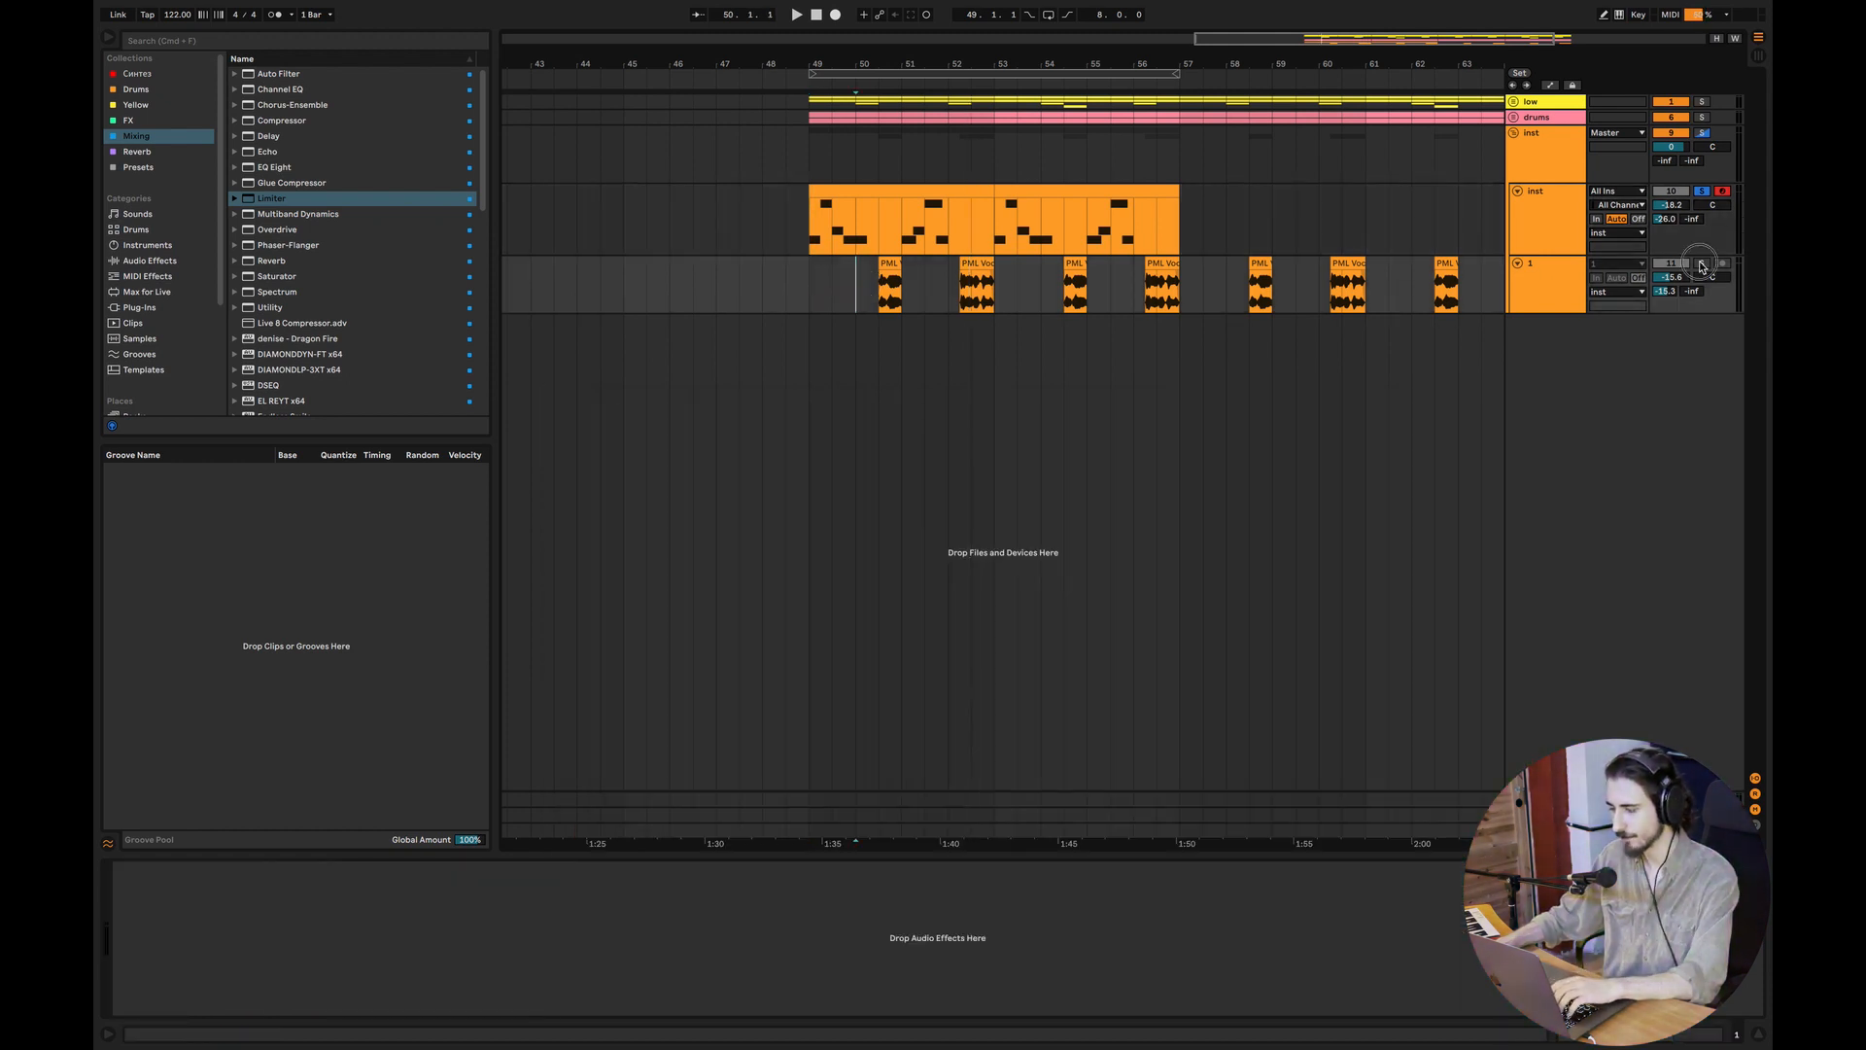
{"action": "key", "text": "space"}
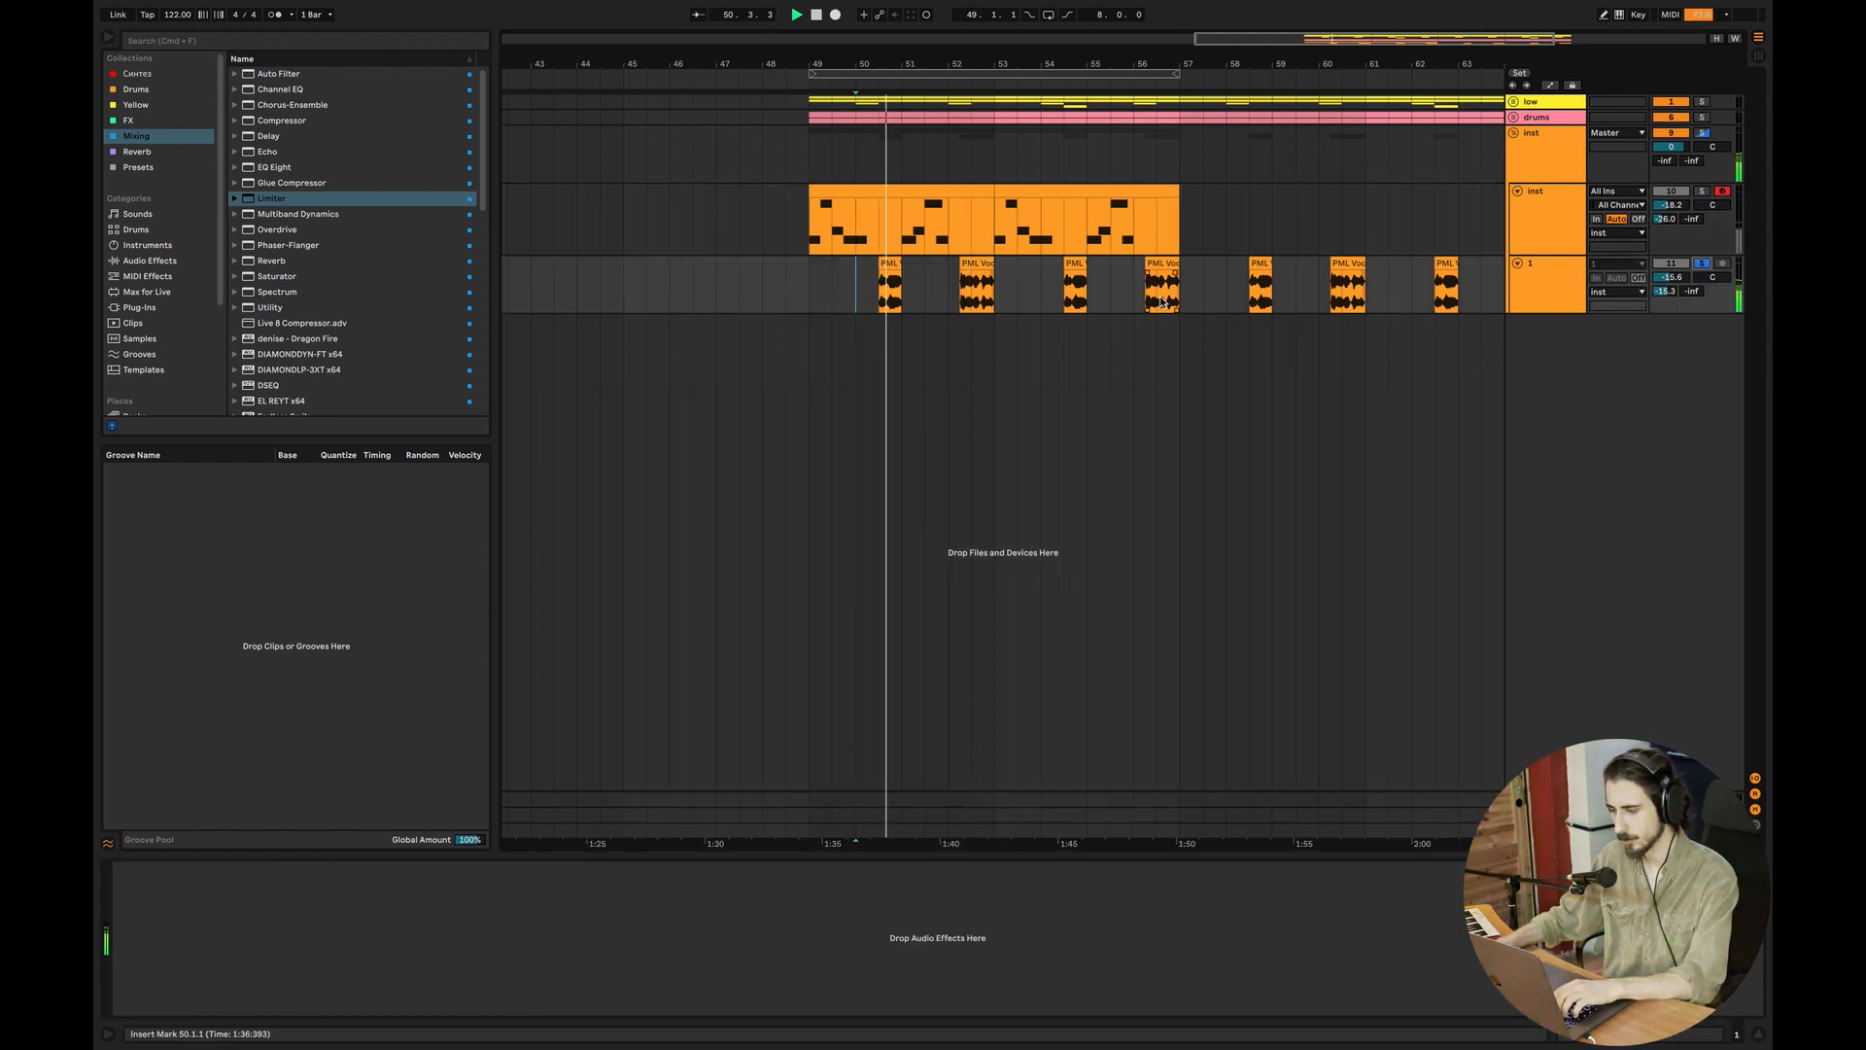
{"action": "left_click", "coordinate": [963, 289]}
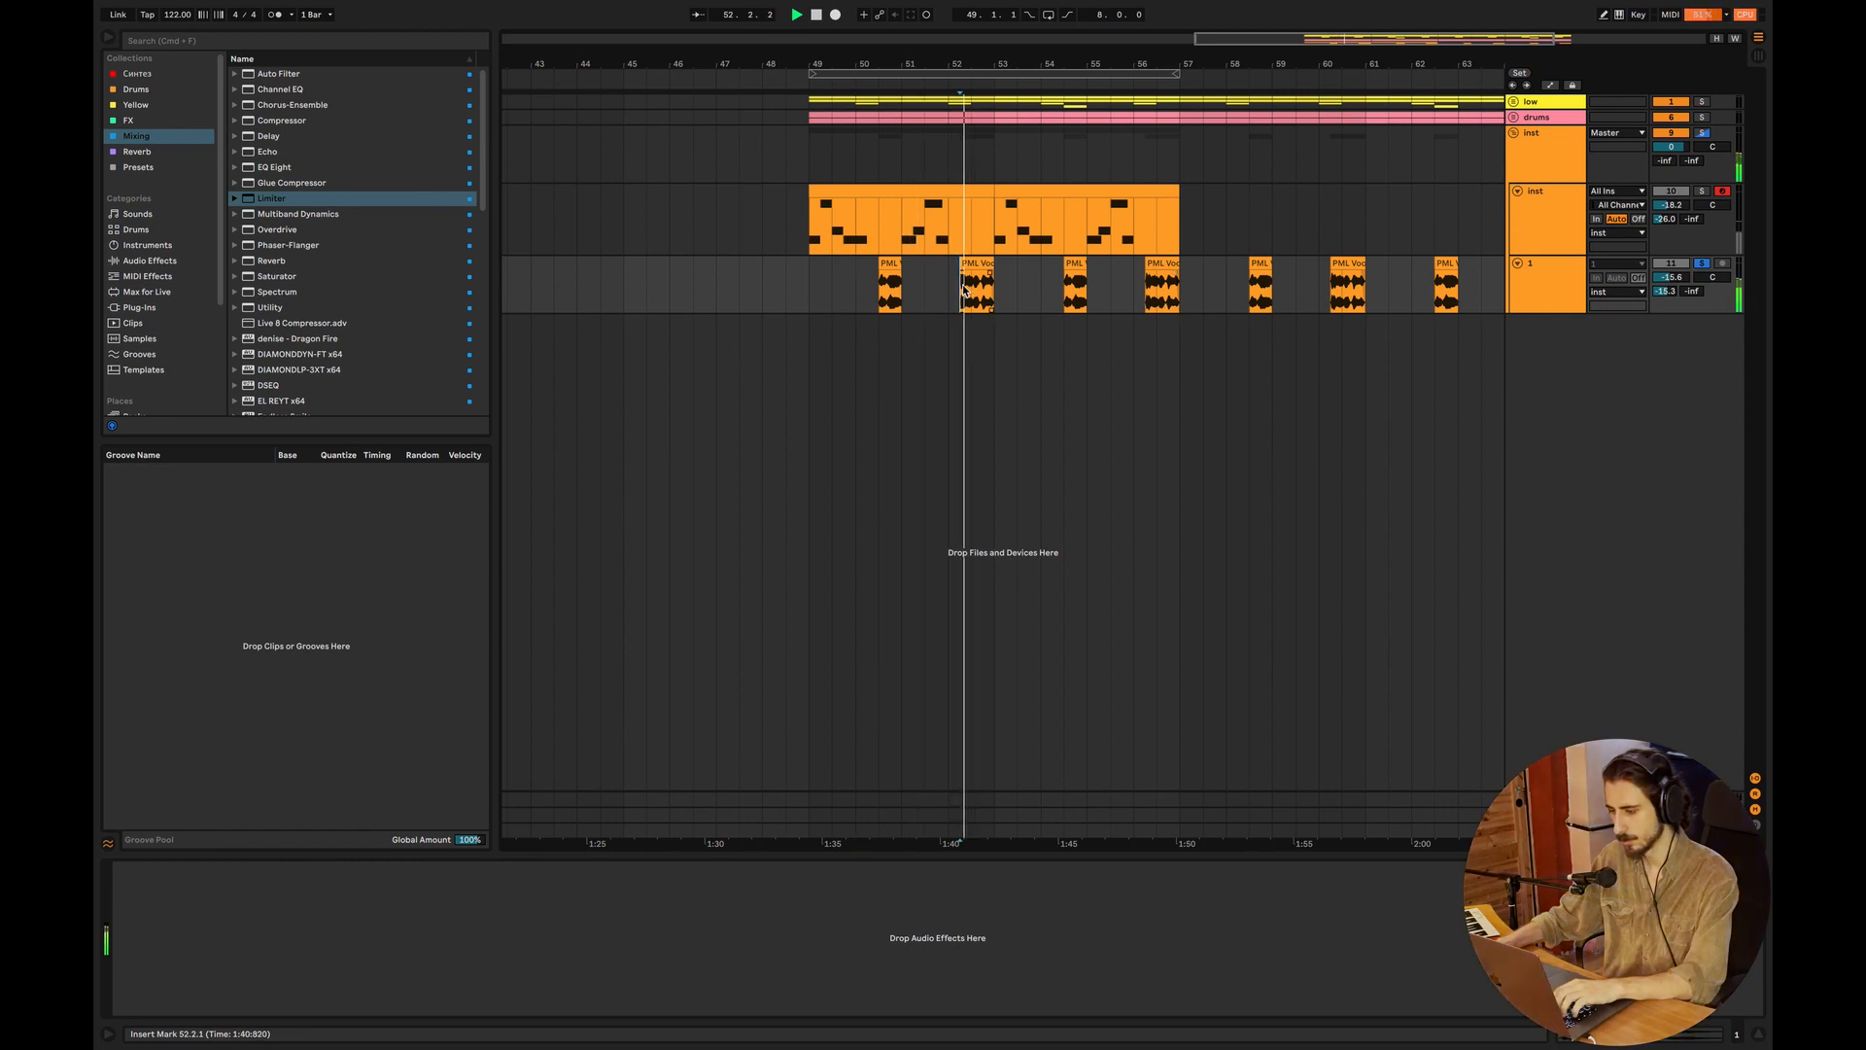
Step: Clear the solo on track 1 and play all the groups together from bar 49
{"action": "left_click", "coordinate": [809, 286]}
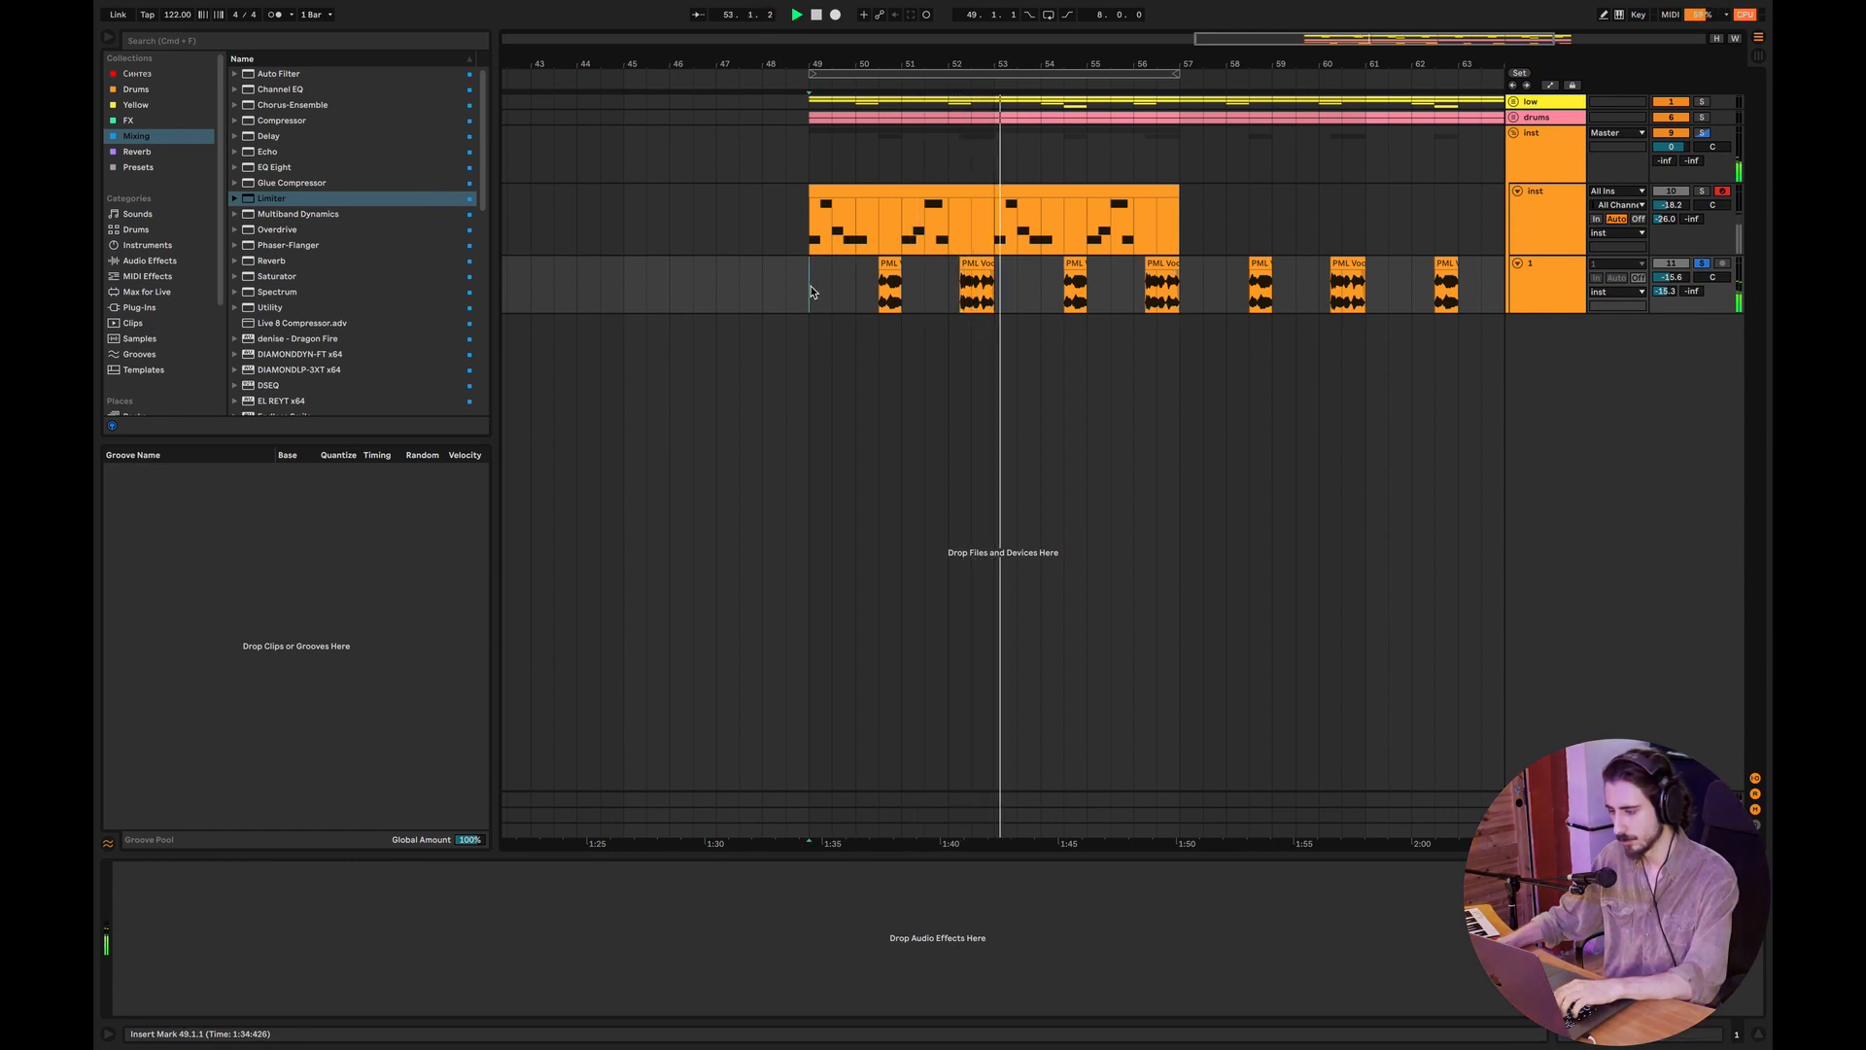
{"action": "left_click", "coordinate": [1701, 264]}
{"action": "key", "text": "space"}
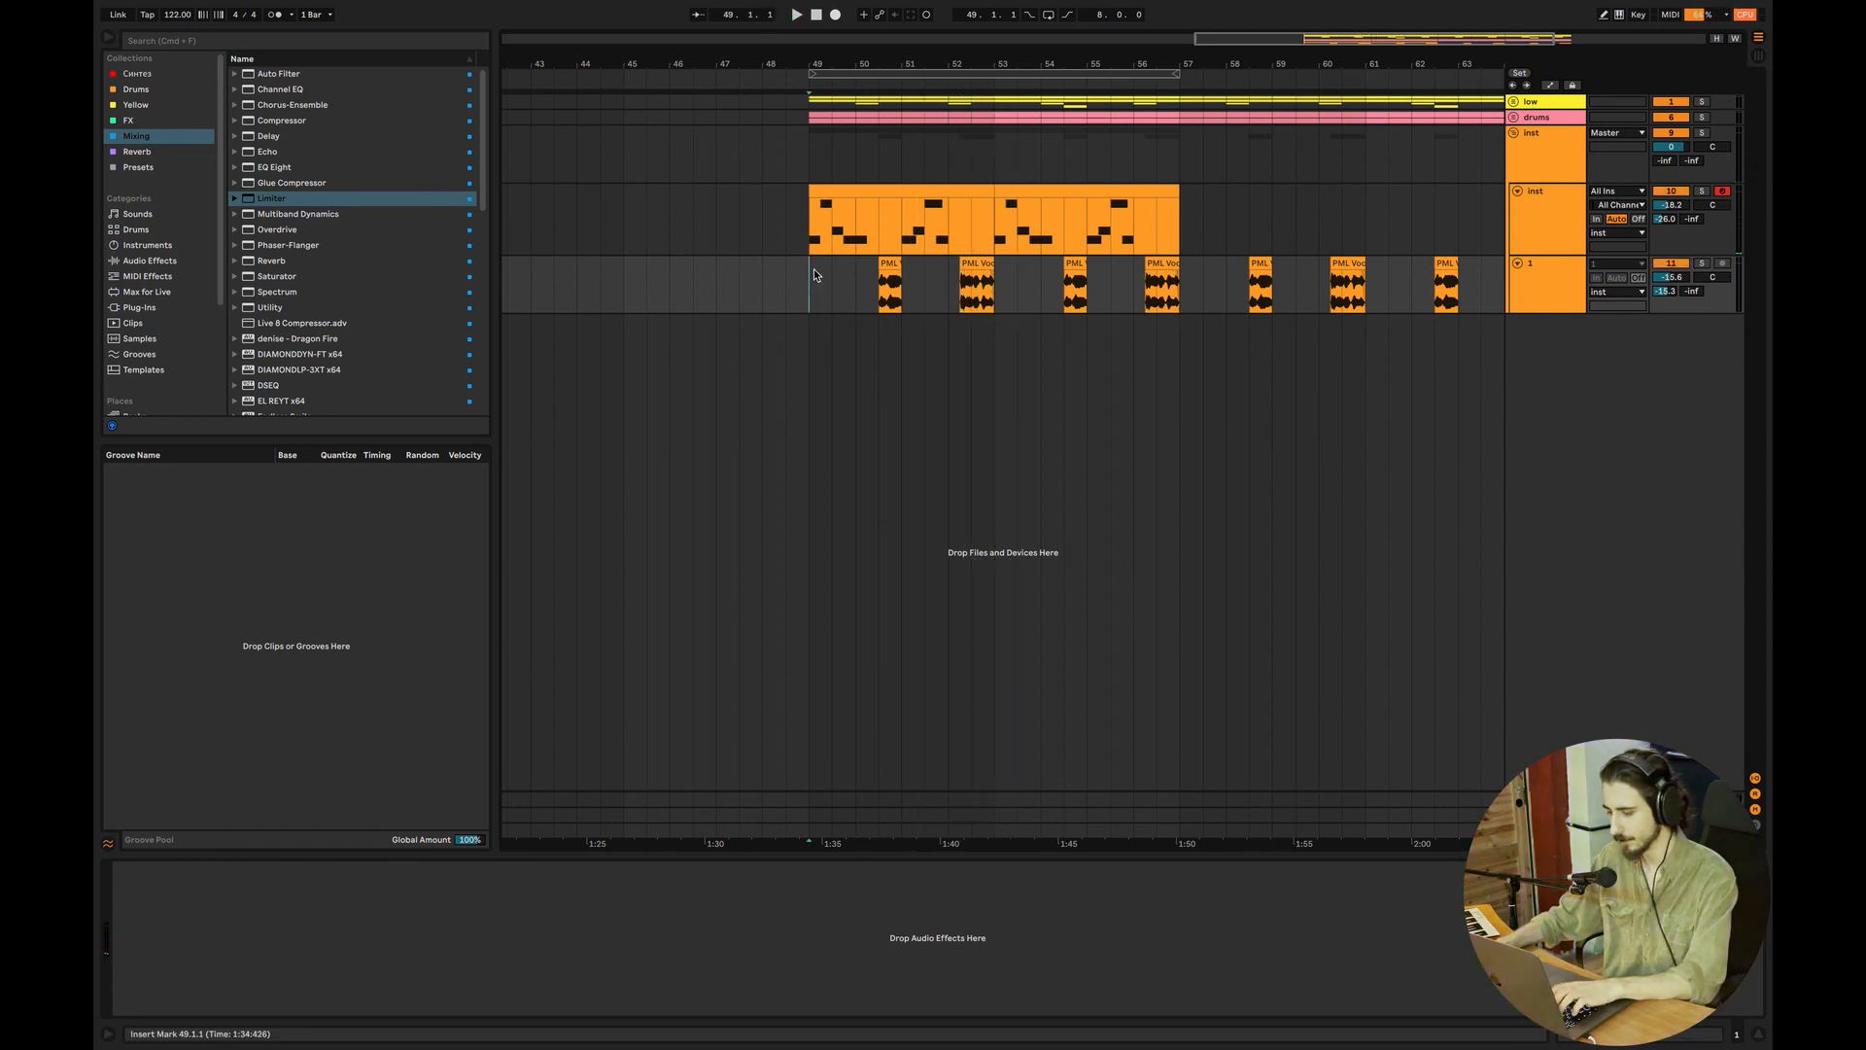
{"action": "key", "text": "space"}
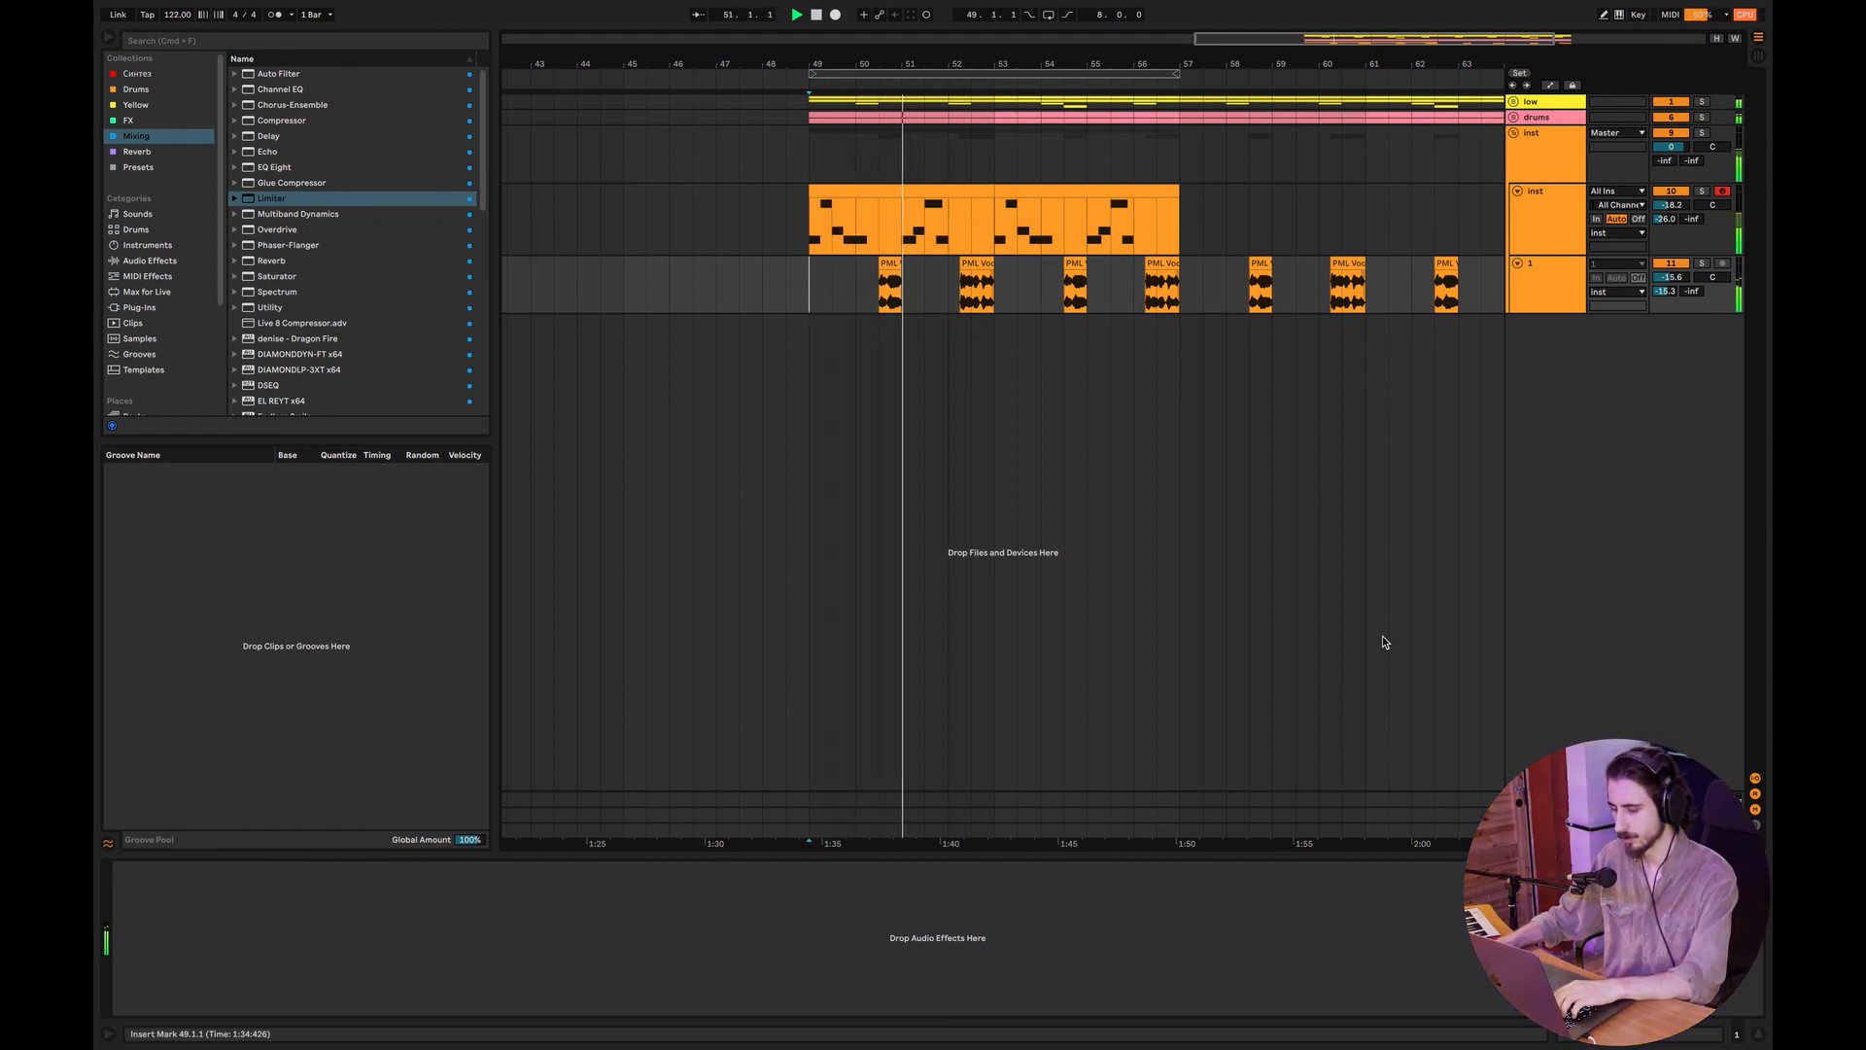
Step: Switch Diva's chorus and plate effects back on and set the filter cutoff to 57.00 during playback
{"action": "left_click", "coordinate": [1549, 229]}
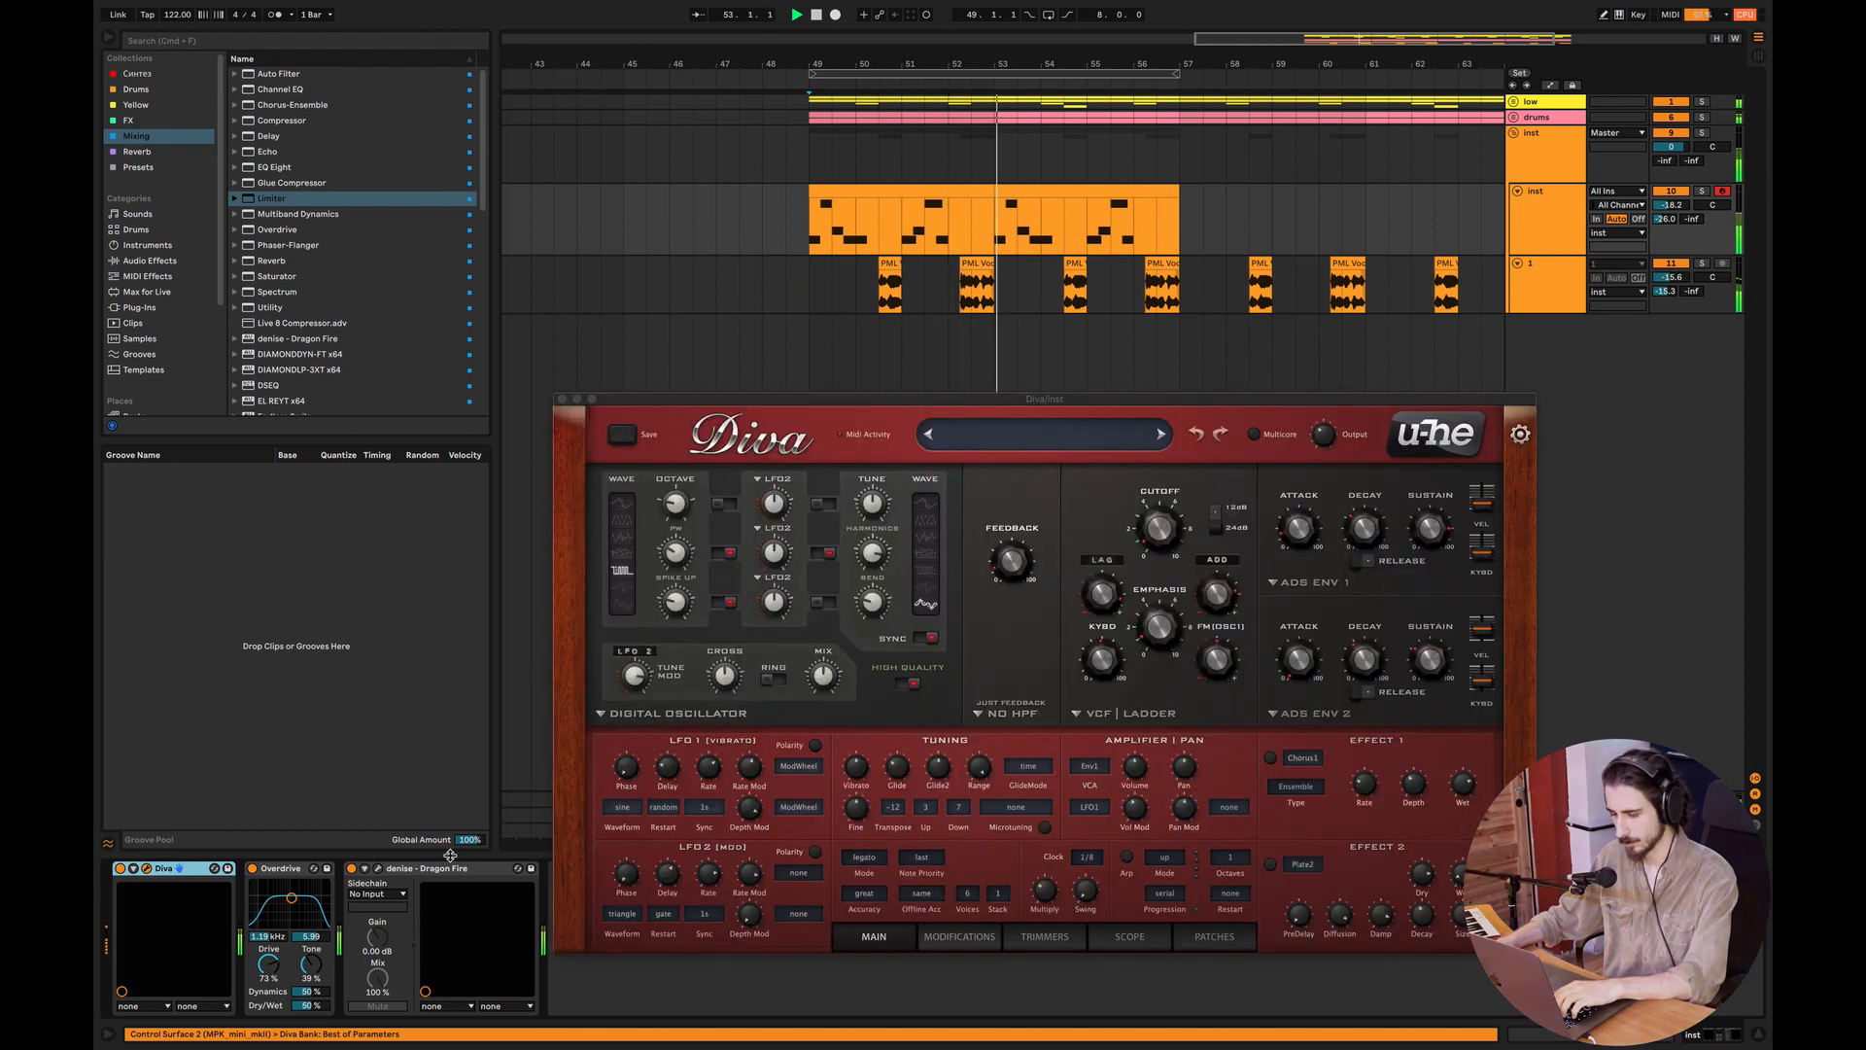
{"action": "left_click", "coordinate": [1271, 759]}
{"action": "left_click", "coordinate": [1270, 864]}
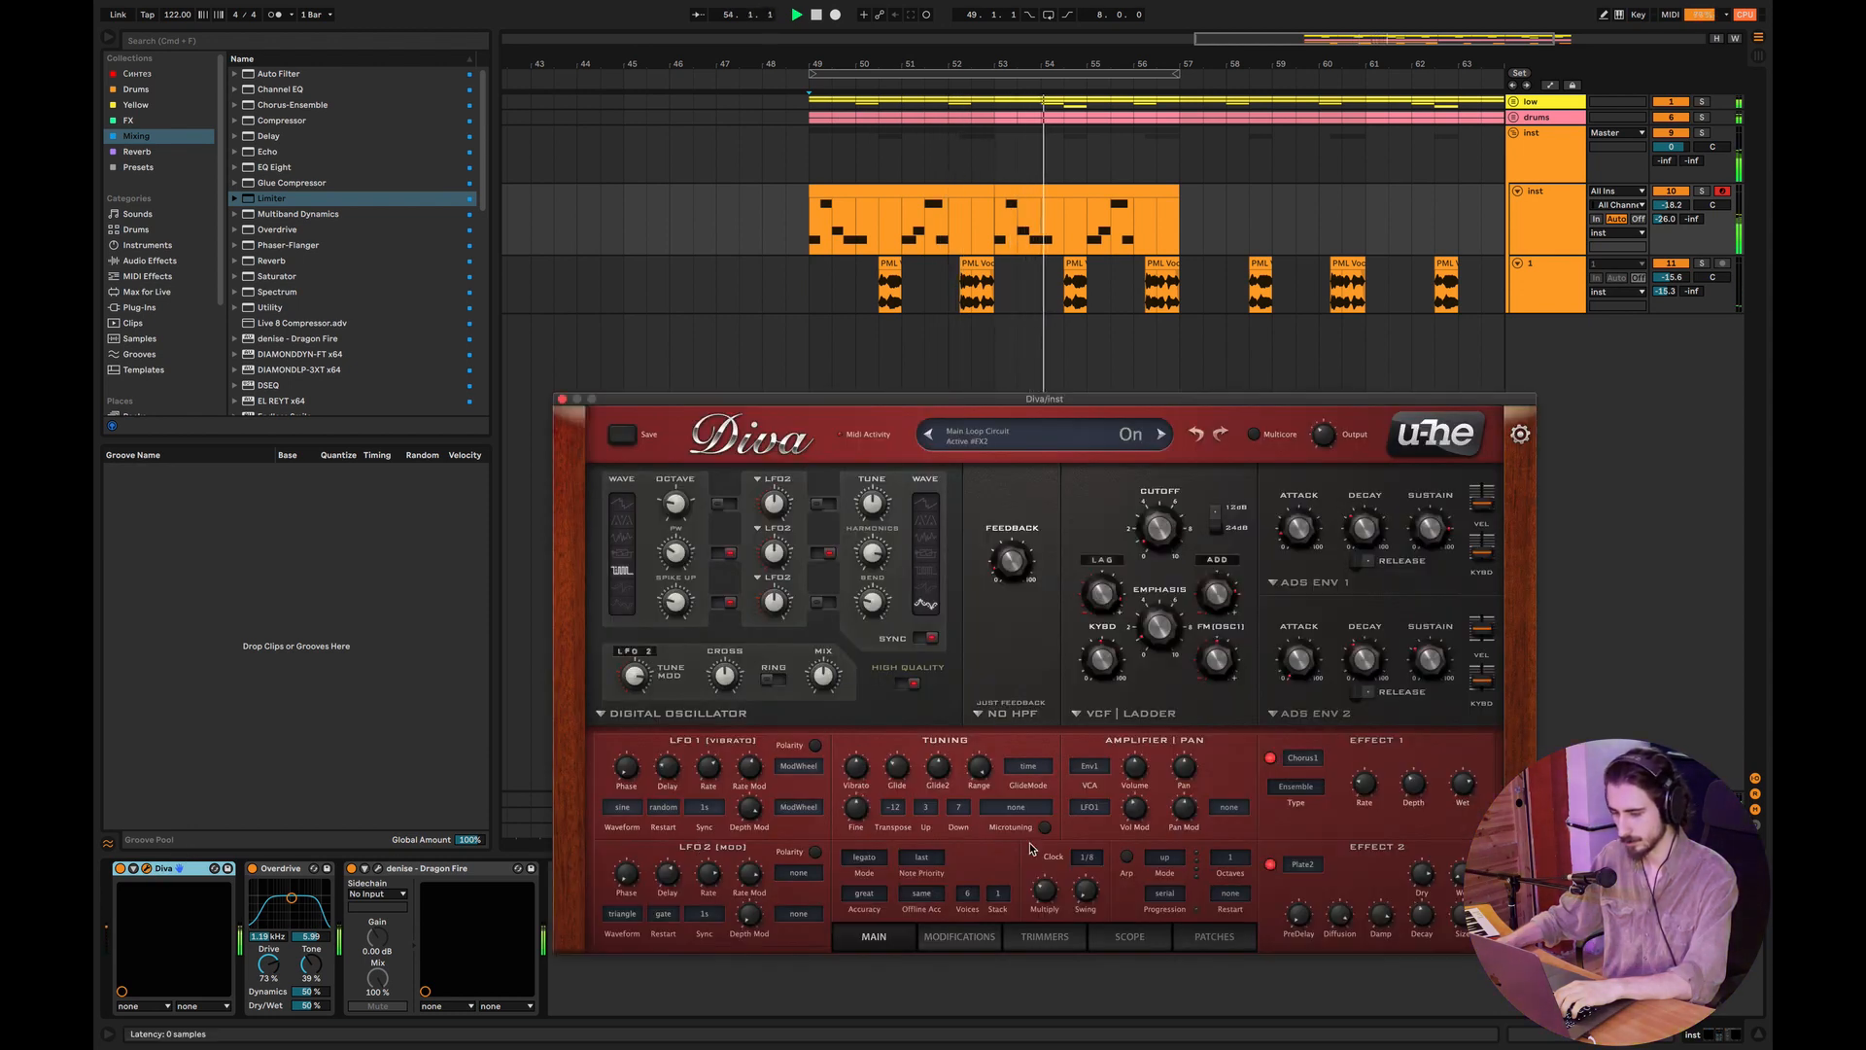
{"action": "left_click_drag", "start_coordinate": [1153, 535], "coordinate": [1151, 514]}
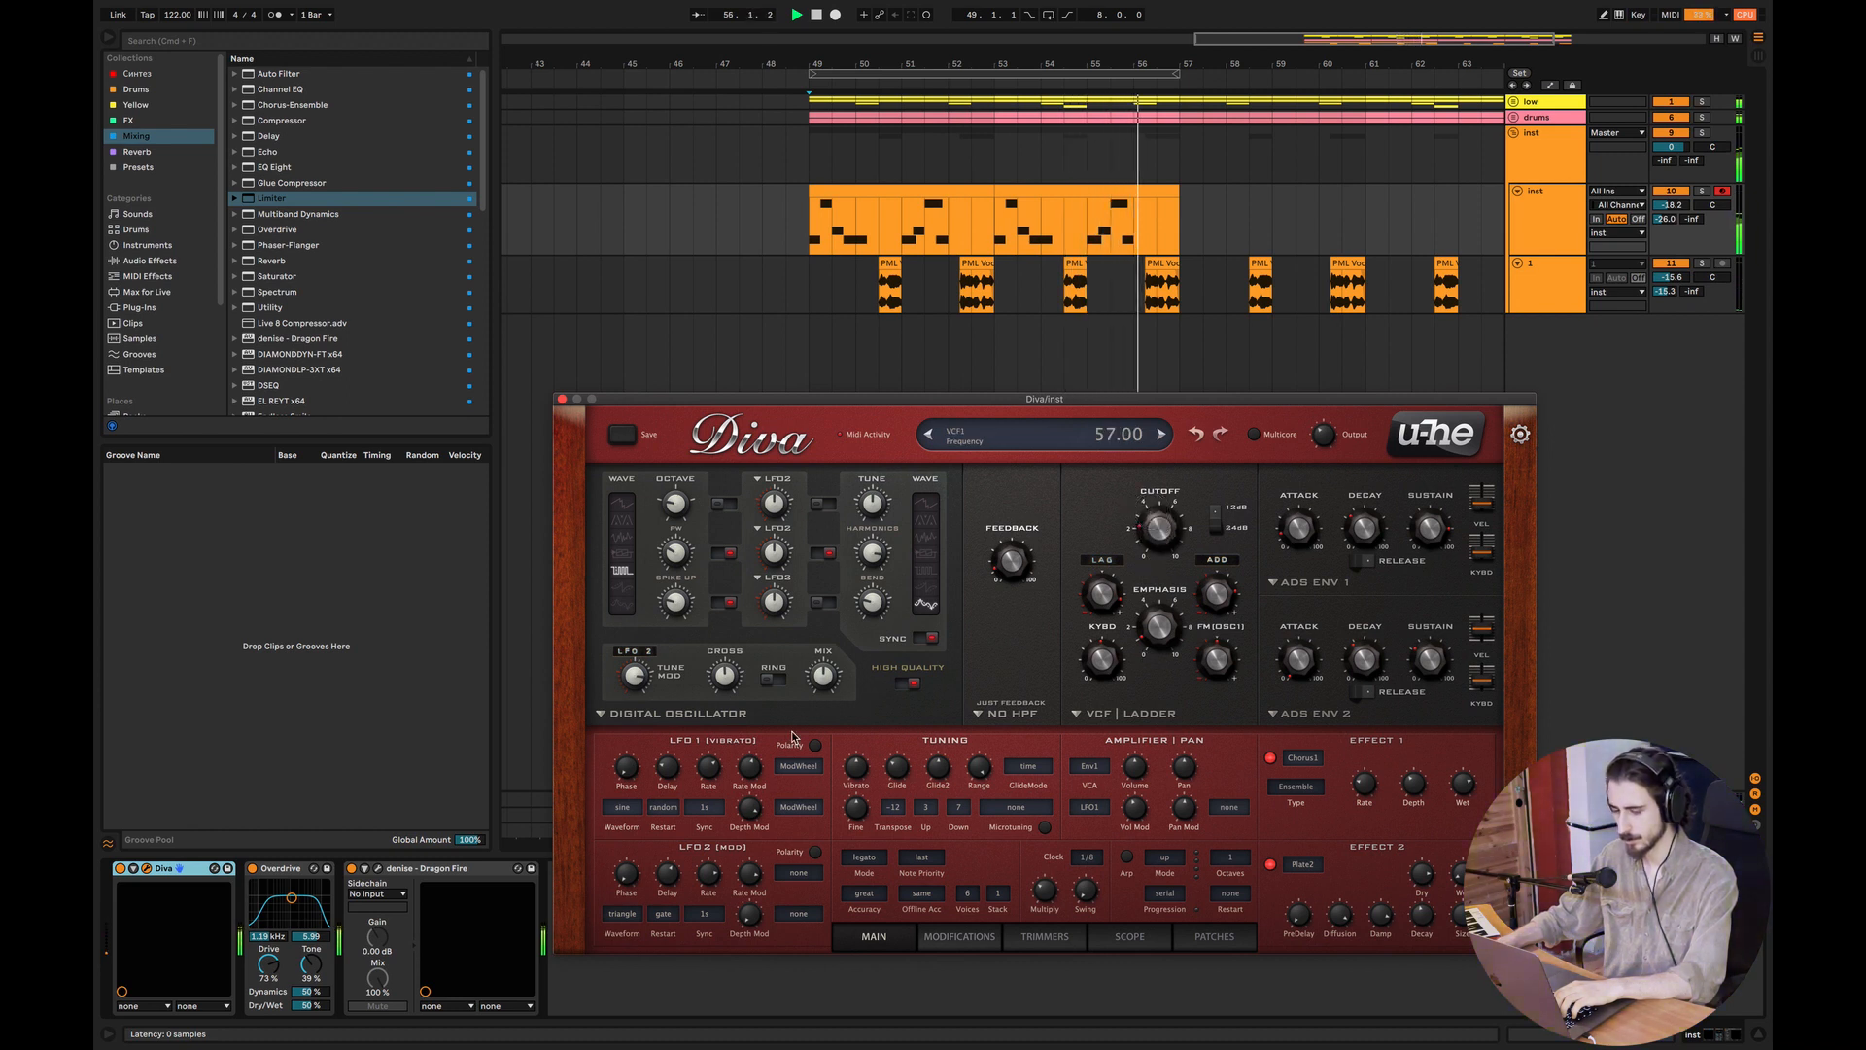
{"action": "key", "text": "space"}
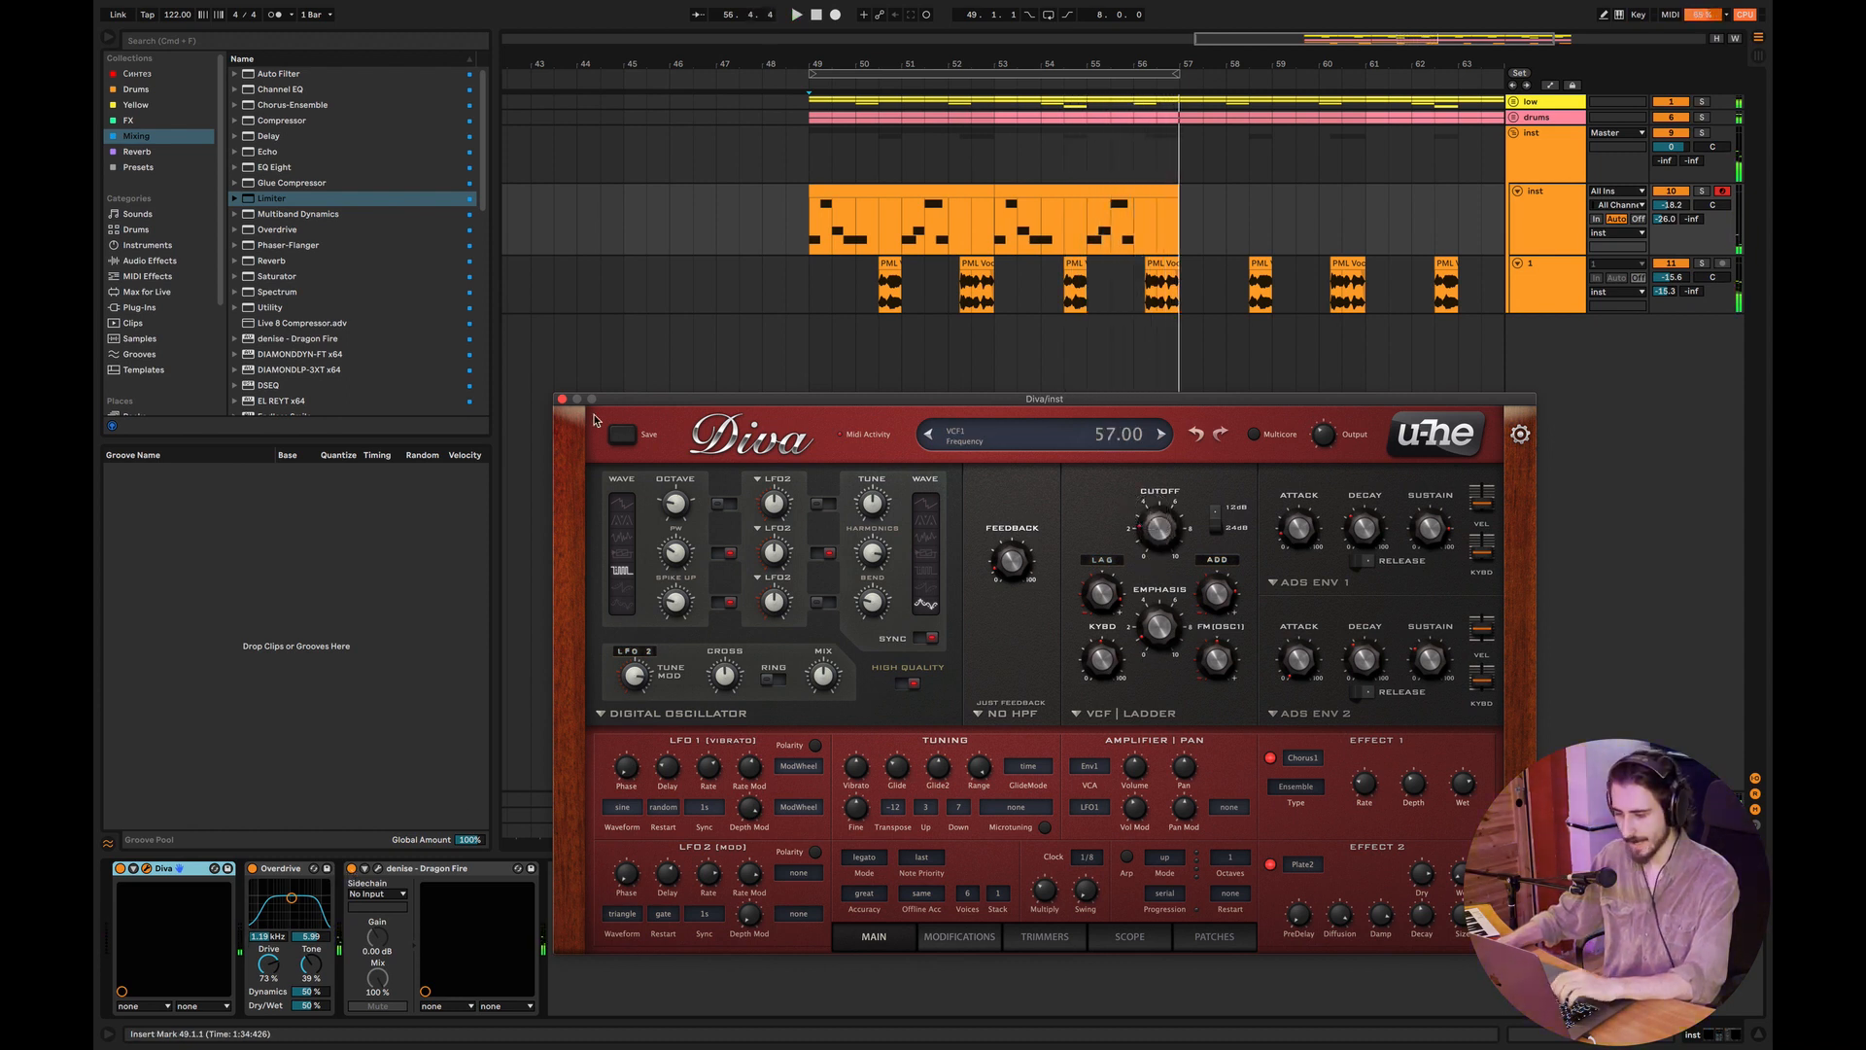
Step: Close Diva and the inst group, and expand the drums group's hats track with the insertion marker at bar 49
{"action": "left_click", "coordinate": [562, 399]}
{"action": "left_click", "coordinate": [1513, 133]}
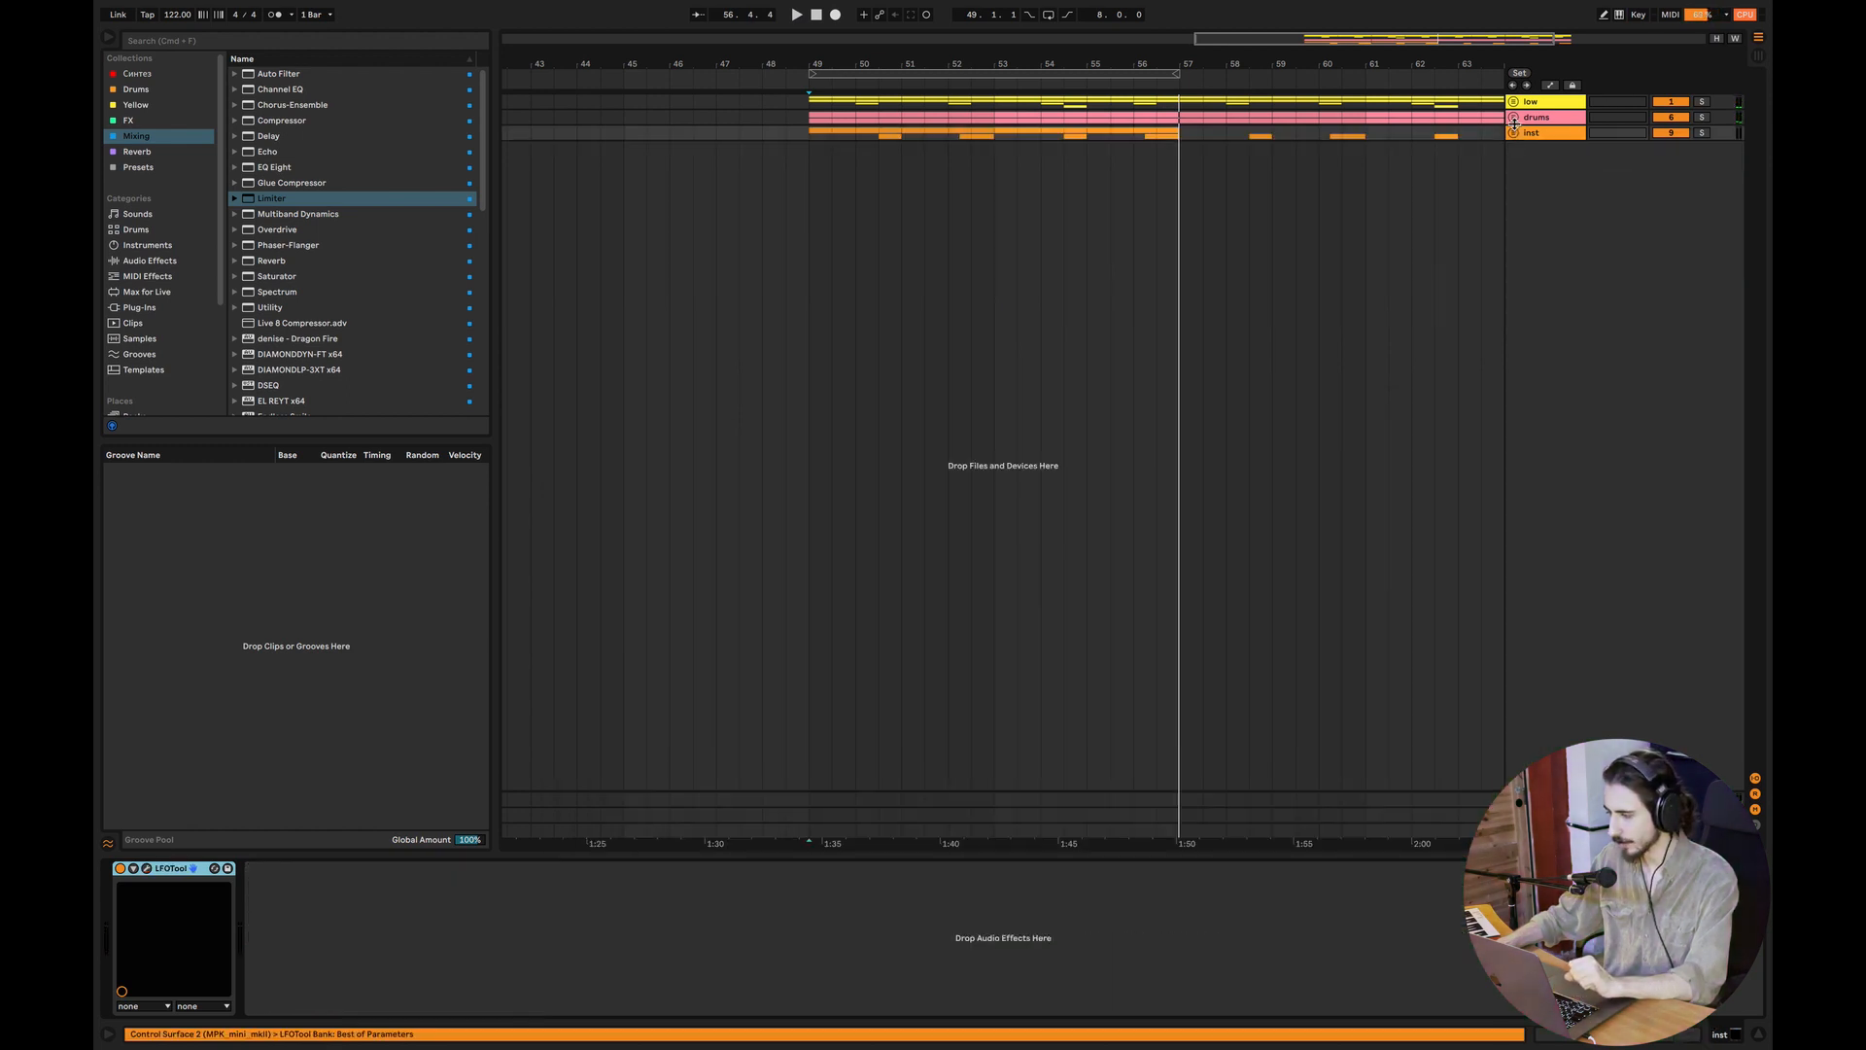
{"action": "left_click", "coordinate": [1514, 116]}
{"action": "left_click", "coordinate": [1517, 176]}
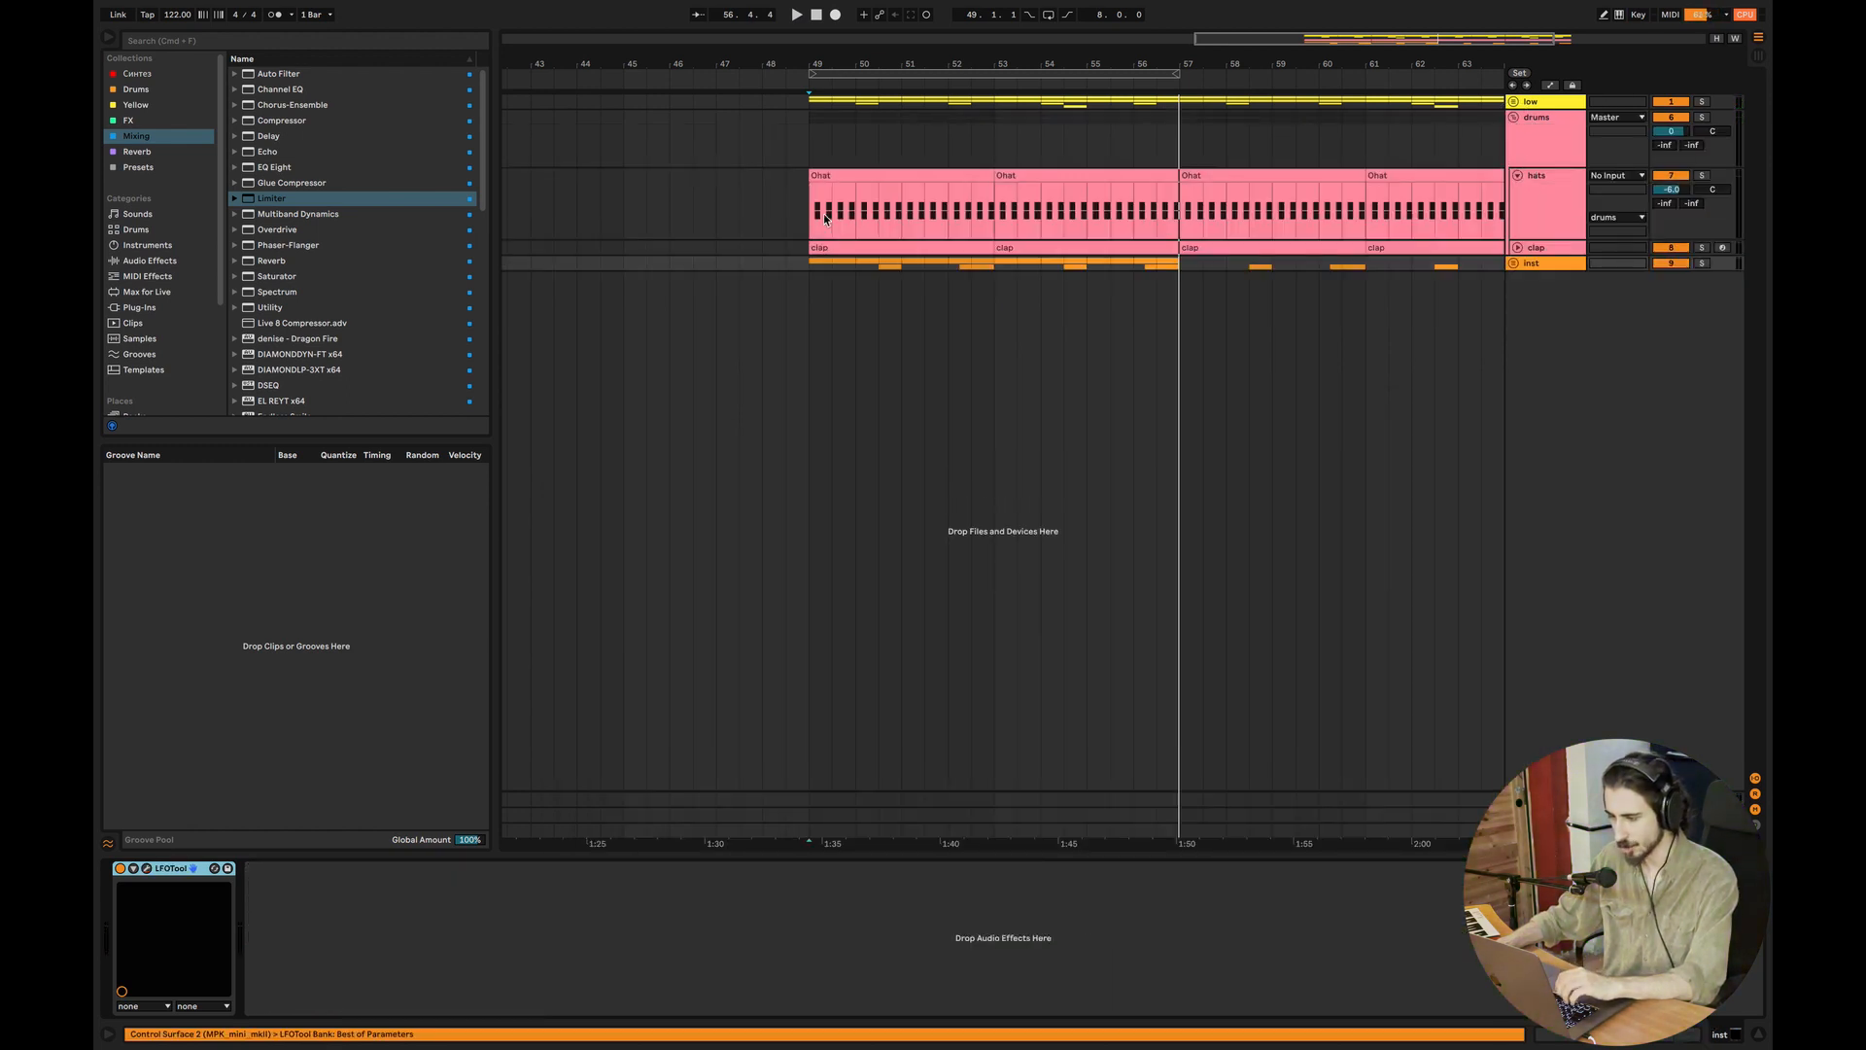
{"action": "left_click", "coordinate": [1011, 209]}
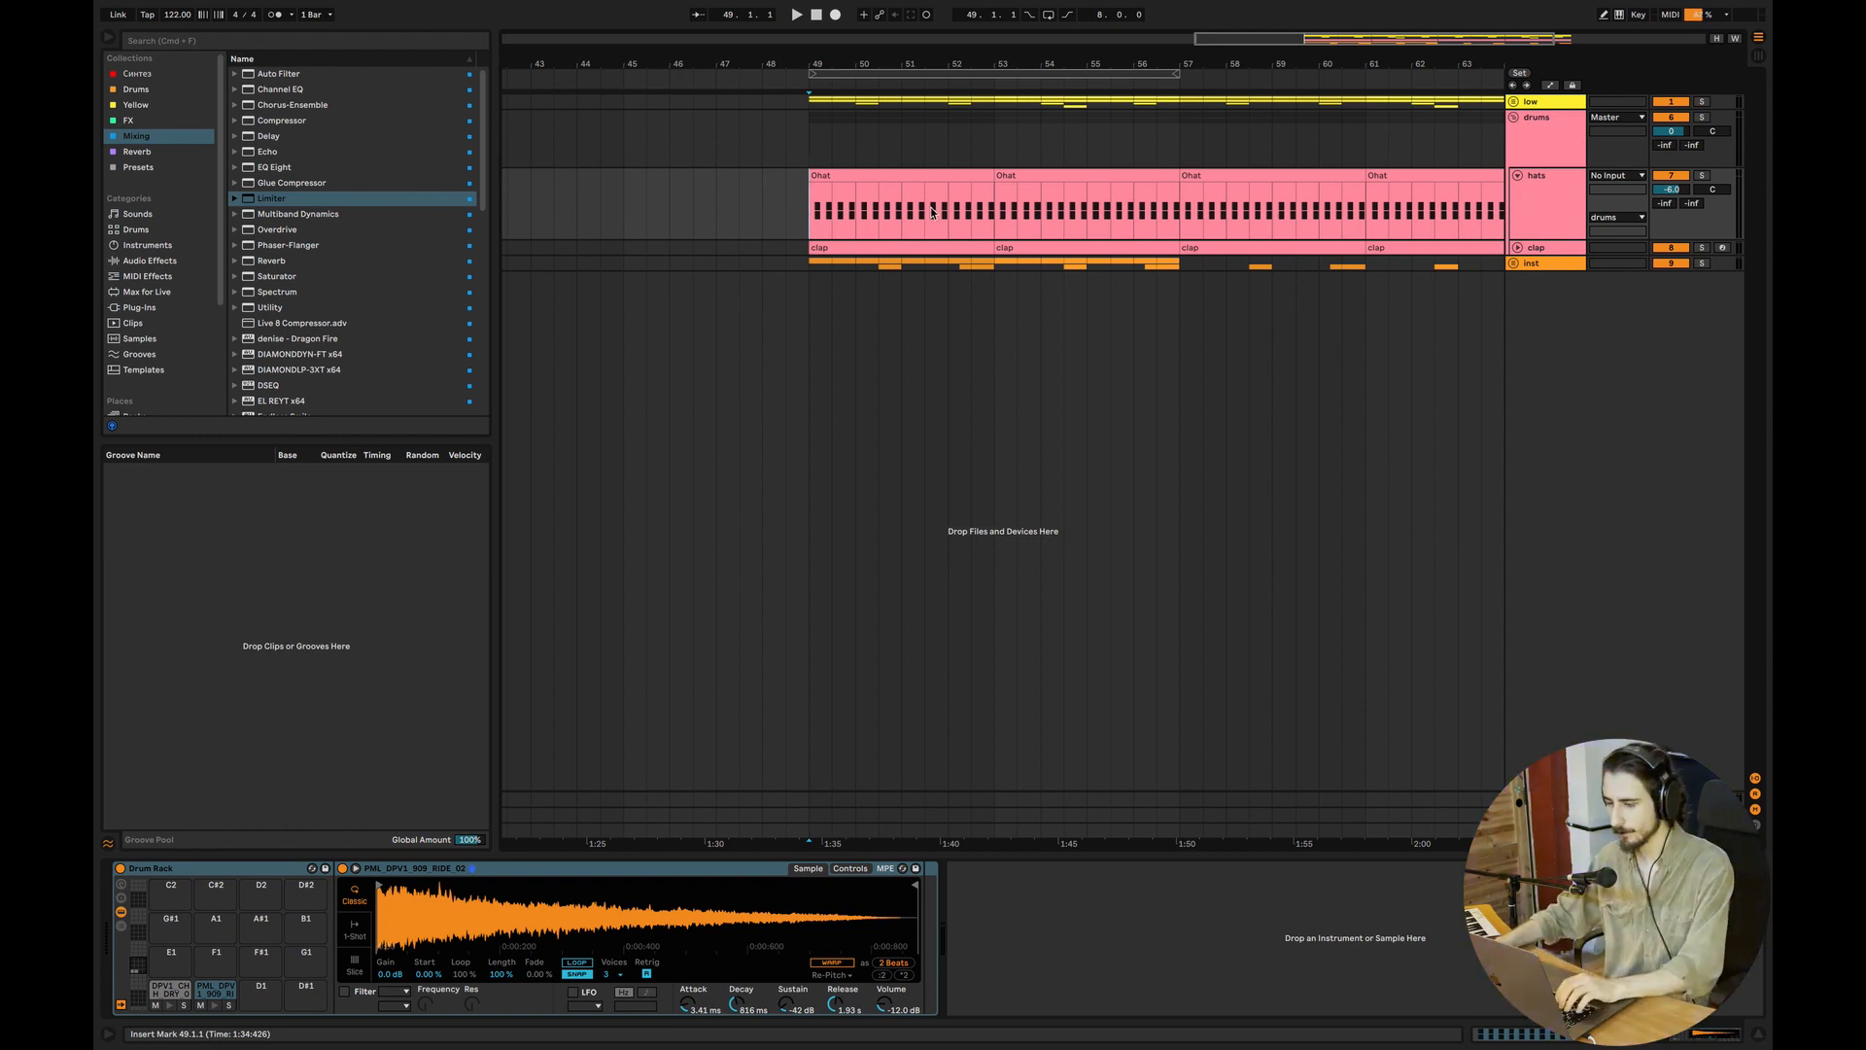
Step: Play all the groups together from bar 49 and expand the clap track in the drums group during playback
{"action": "key", "text": "space"}
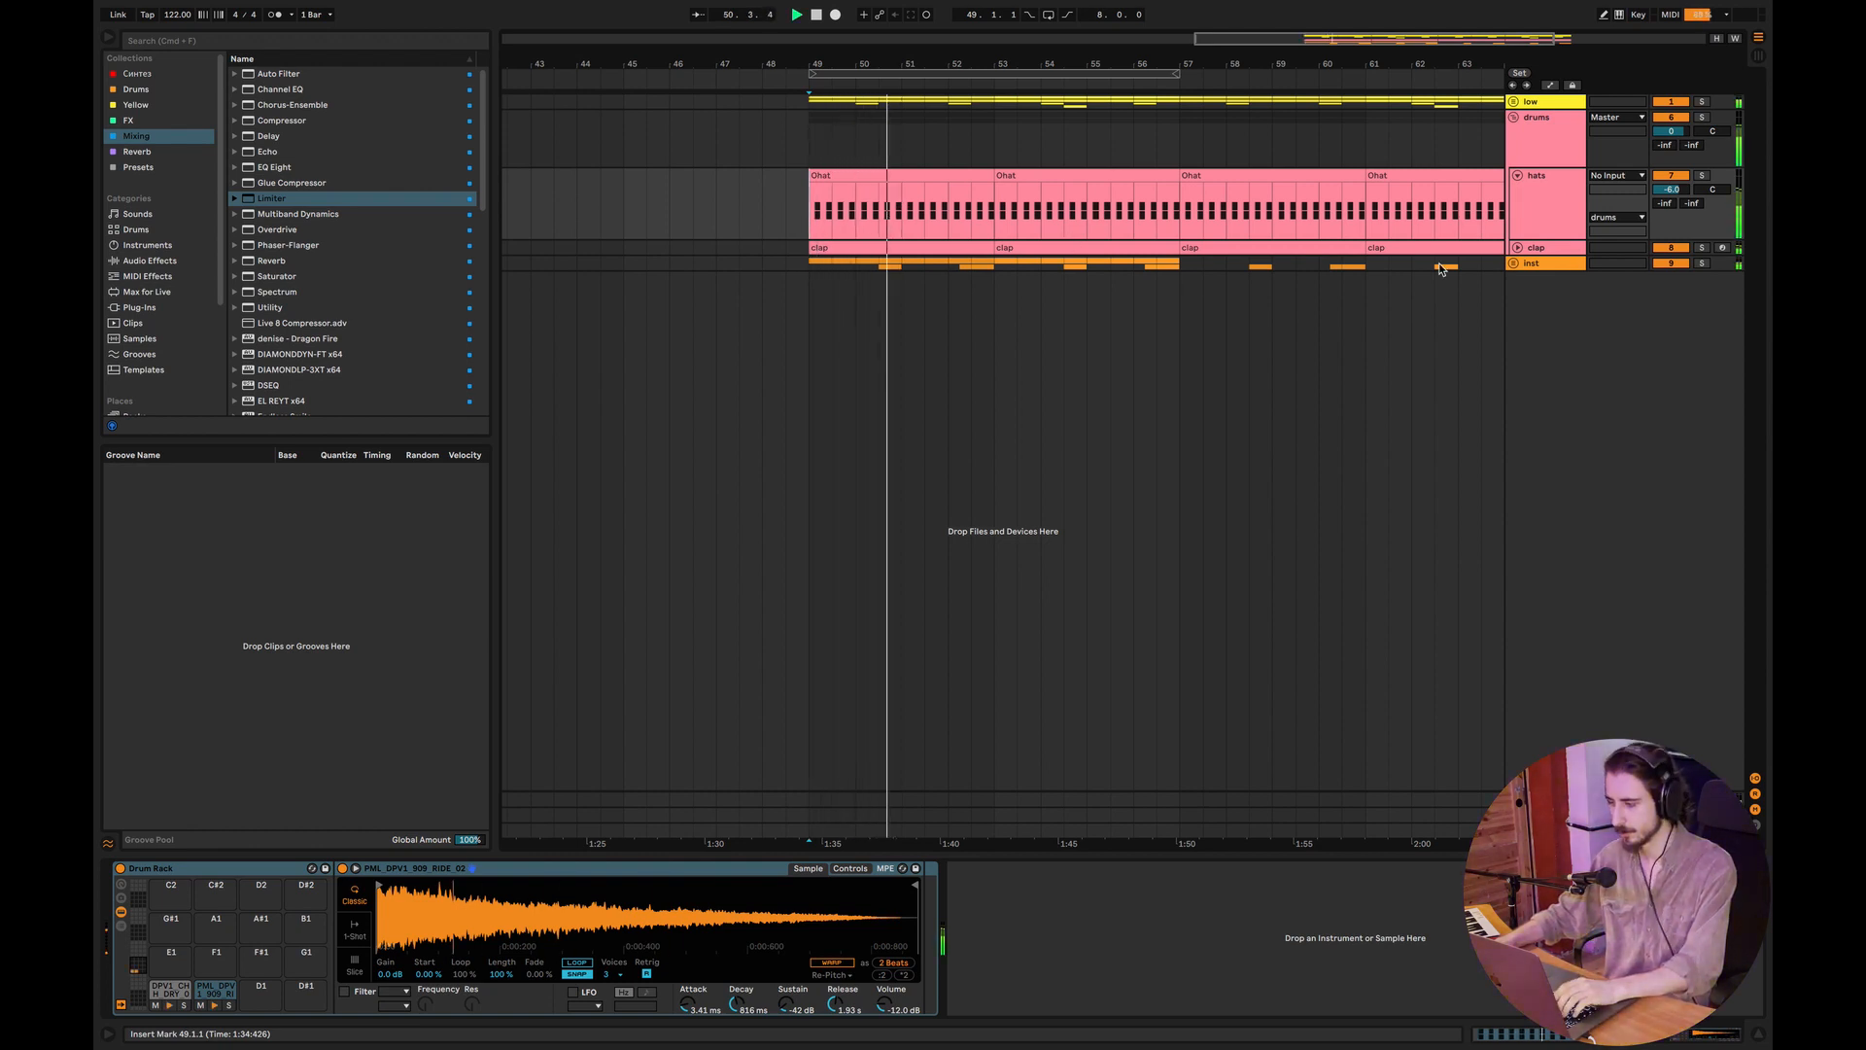
{"action": "left_click", "coordinate": [1518, 248]}
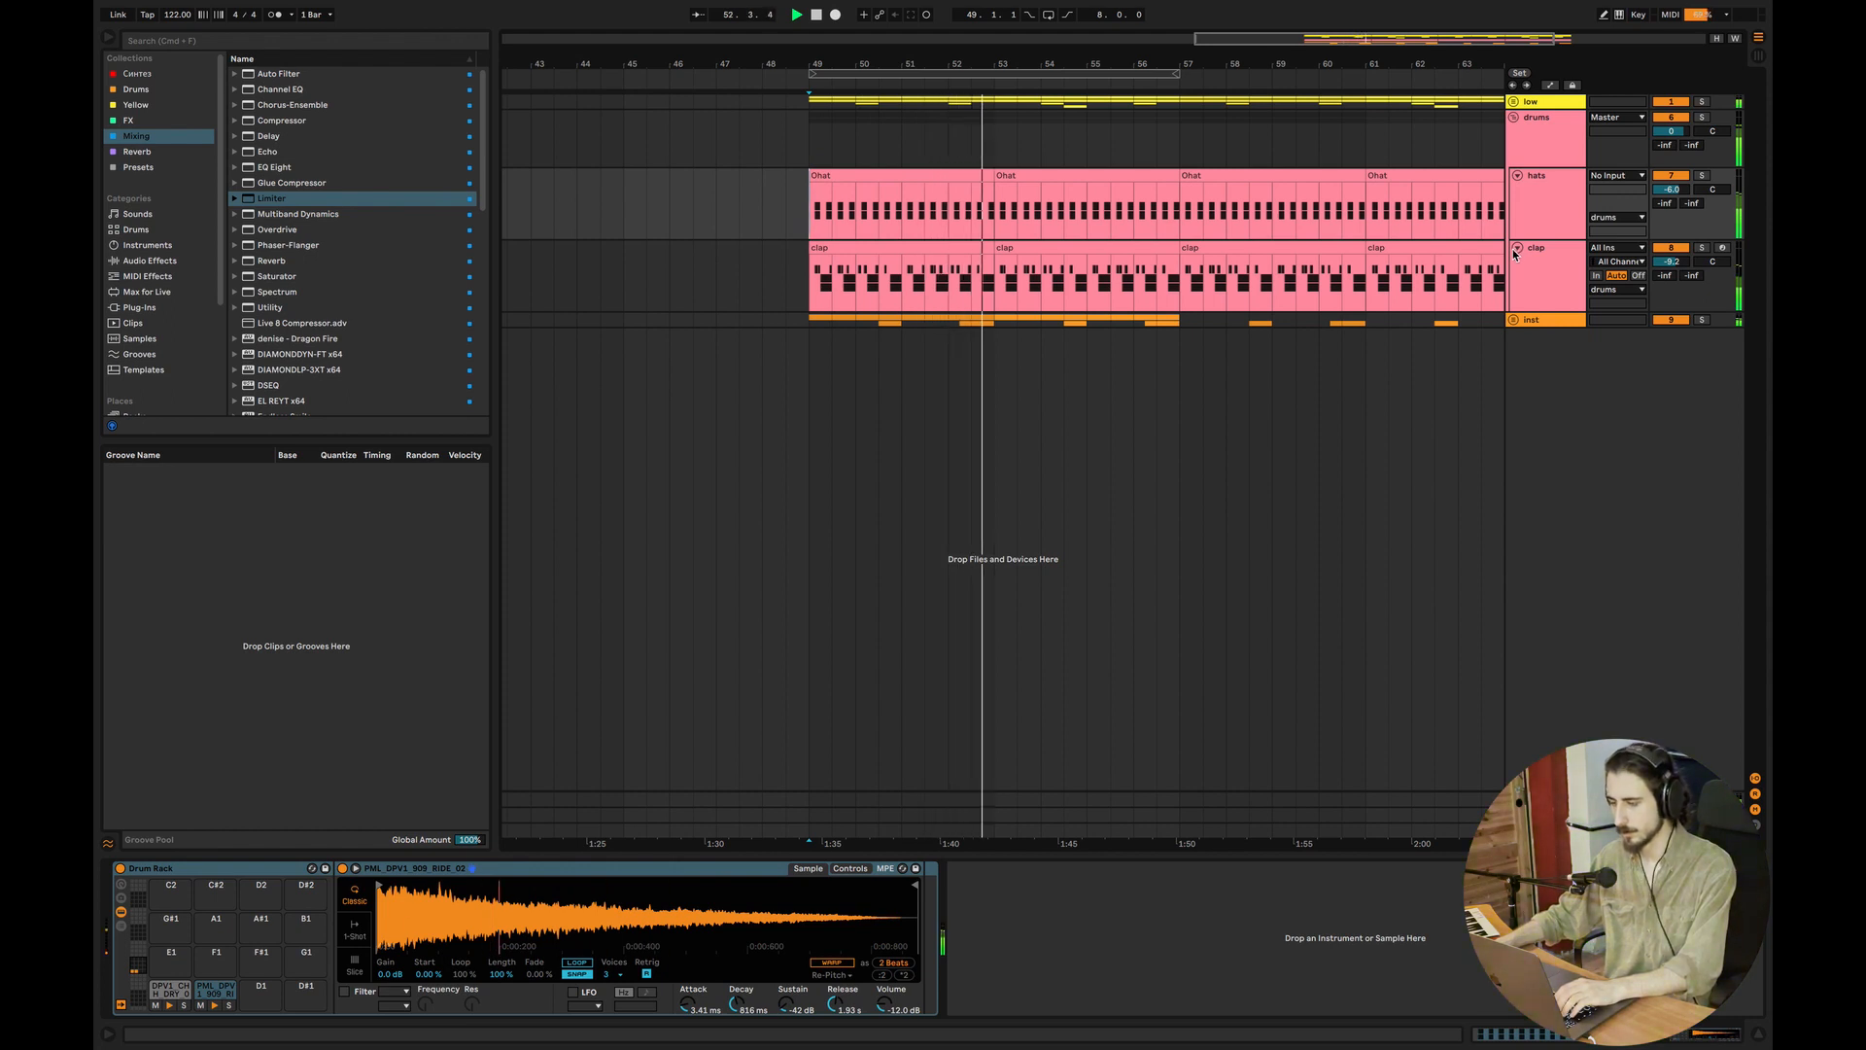
{"action": "key", "text": "space"}
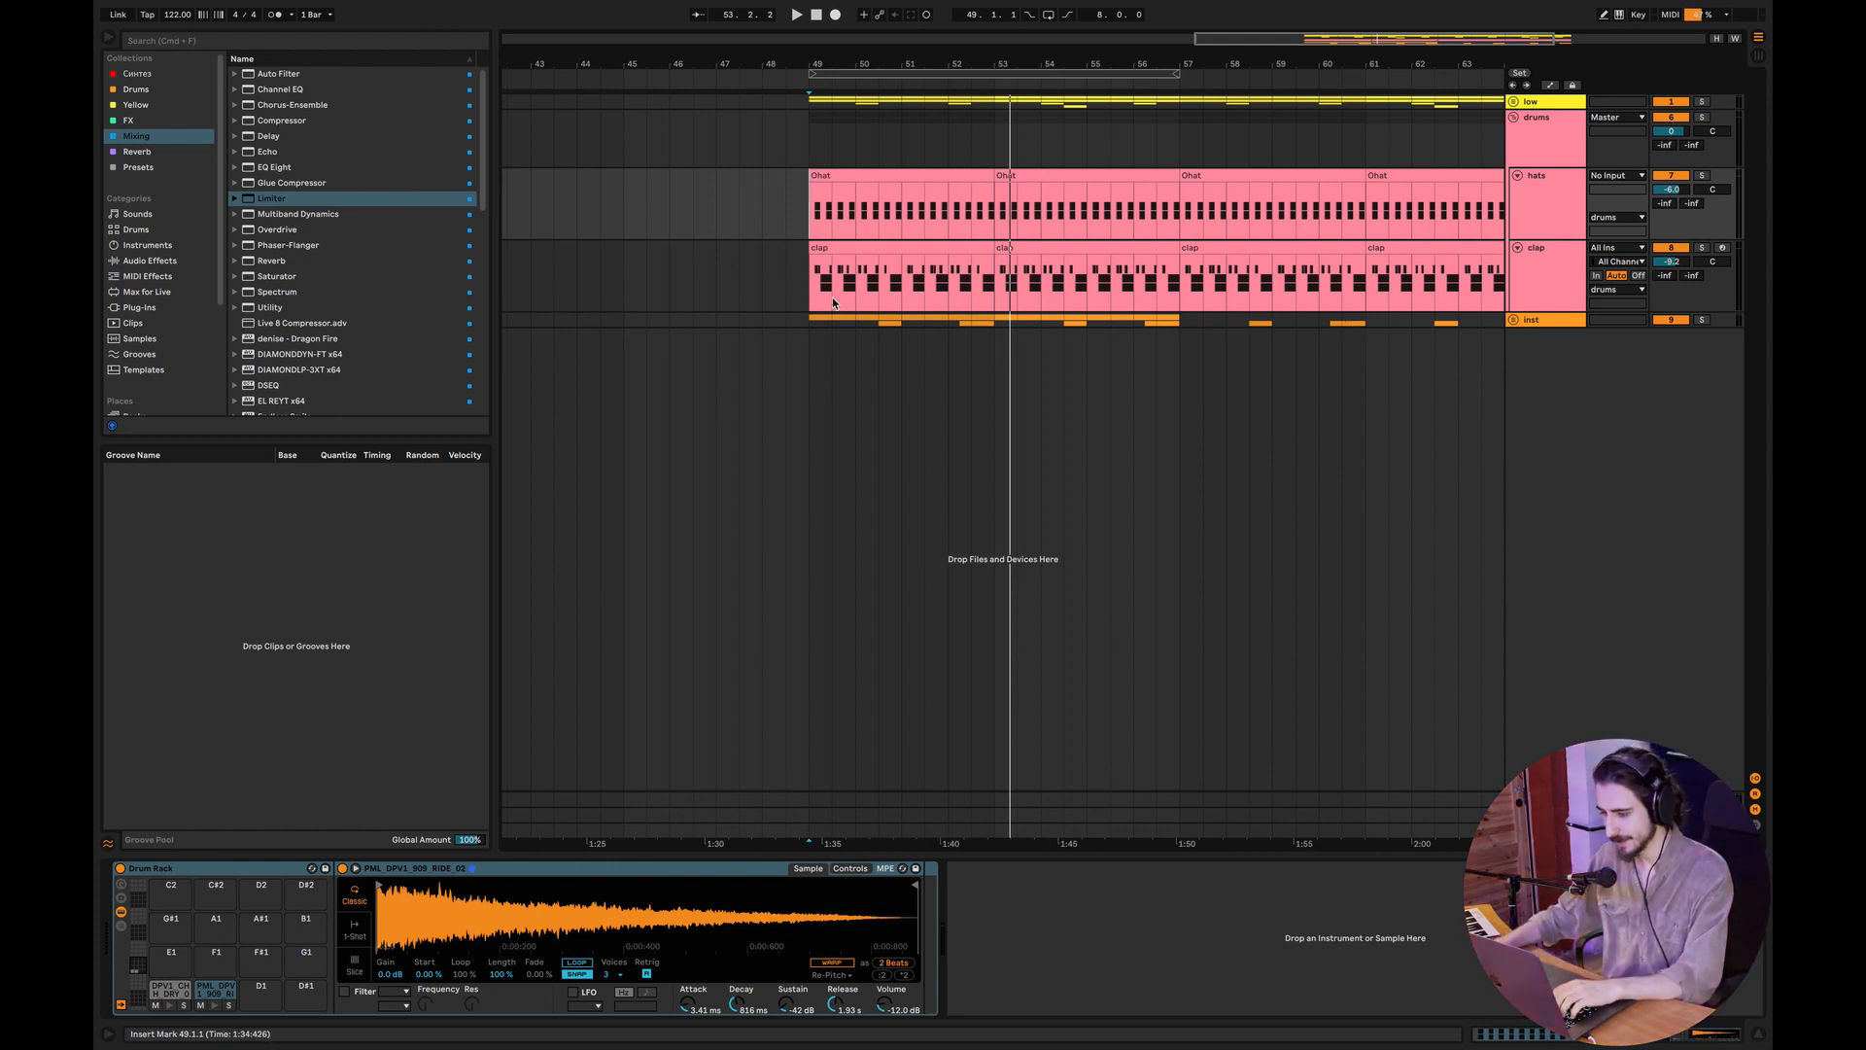
Step: Solo the hats track, open its clip at bar 49 and audition the DPV1_CHH_DRY_003 and PML_DPV1_909_RIDE_02 samples
{"action": "left_click", "coordinate": [1701, 177]}
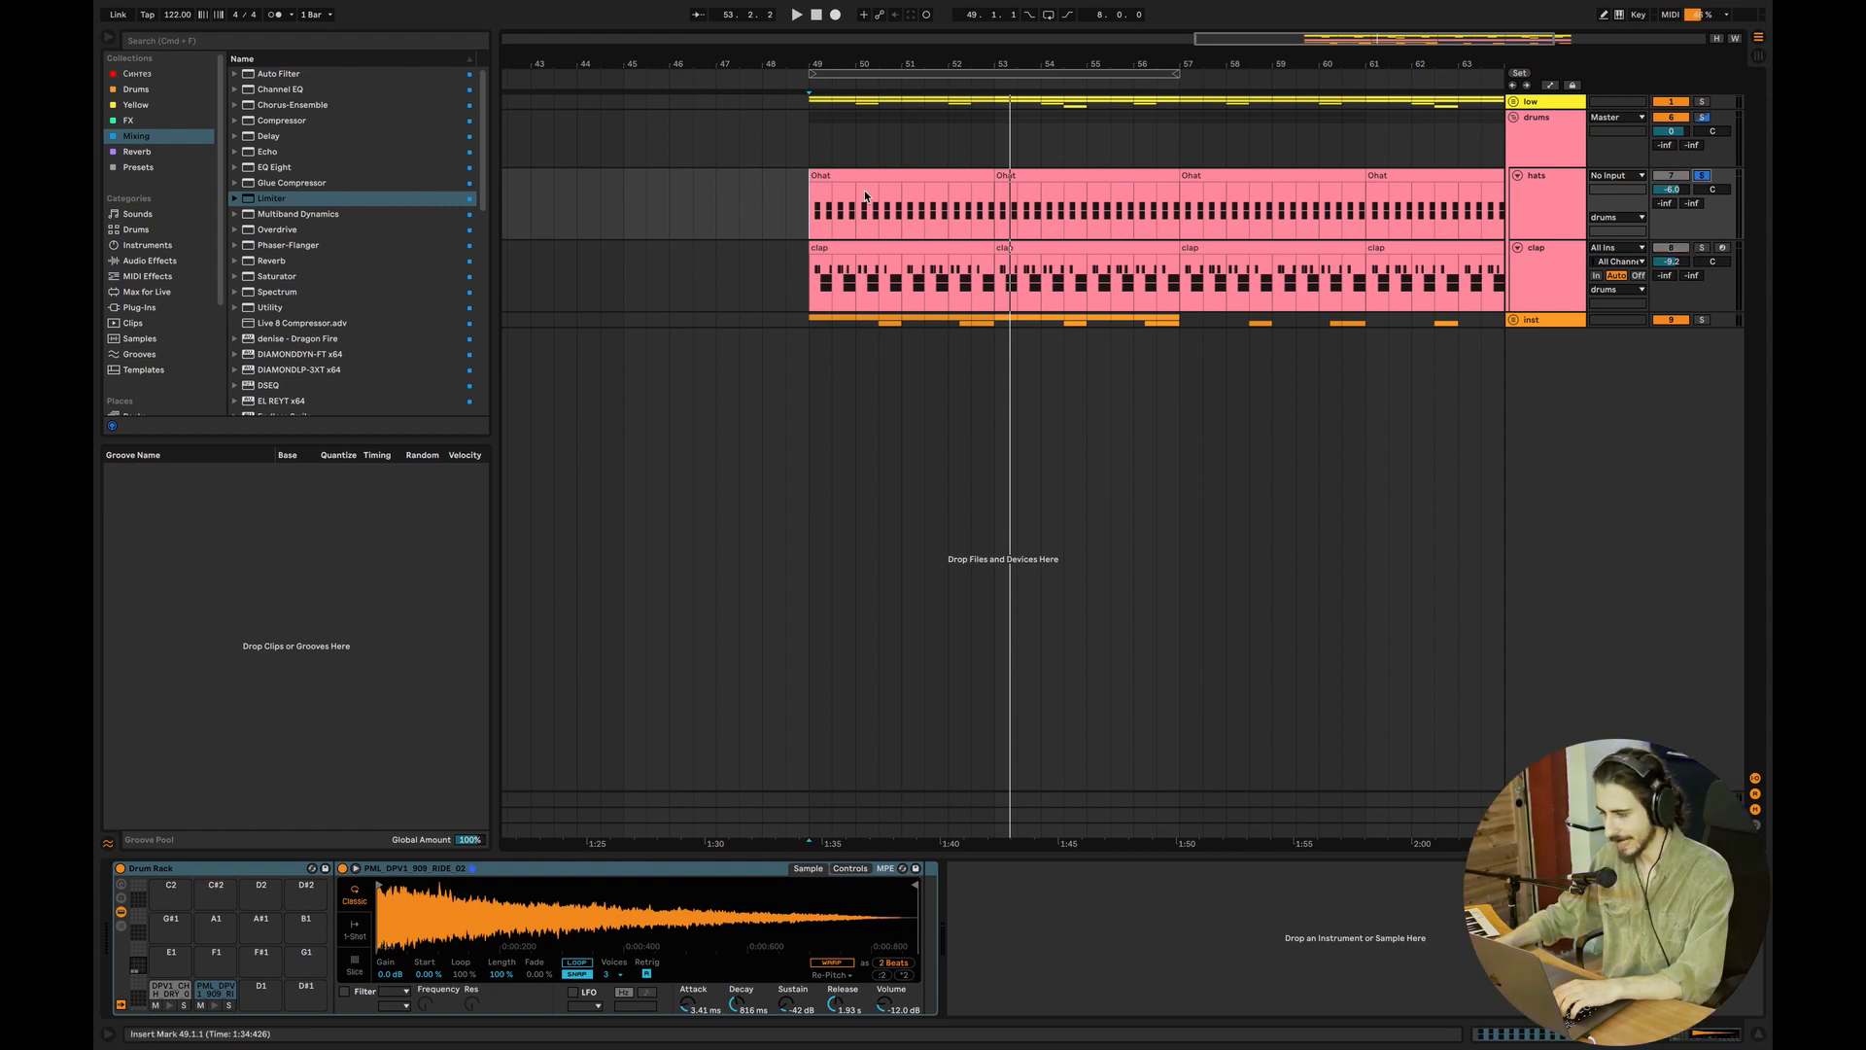
{"action": "double_click", "coordinate": [865, 194]}
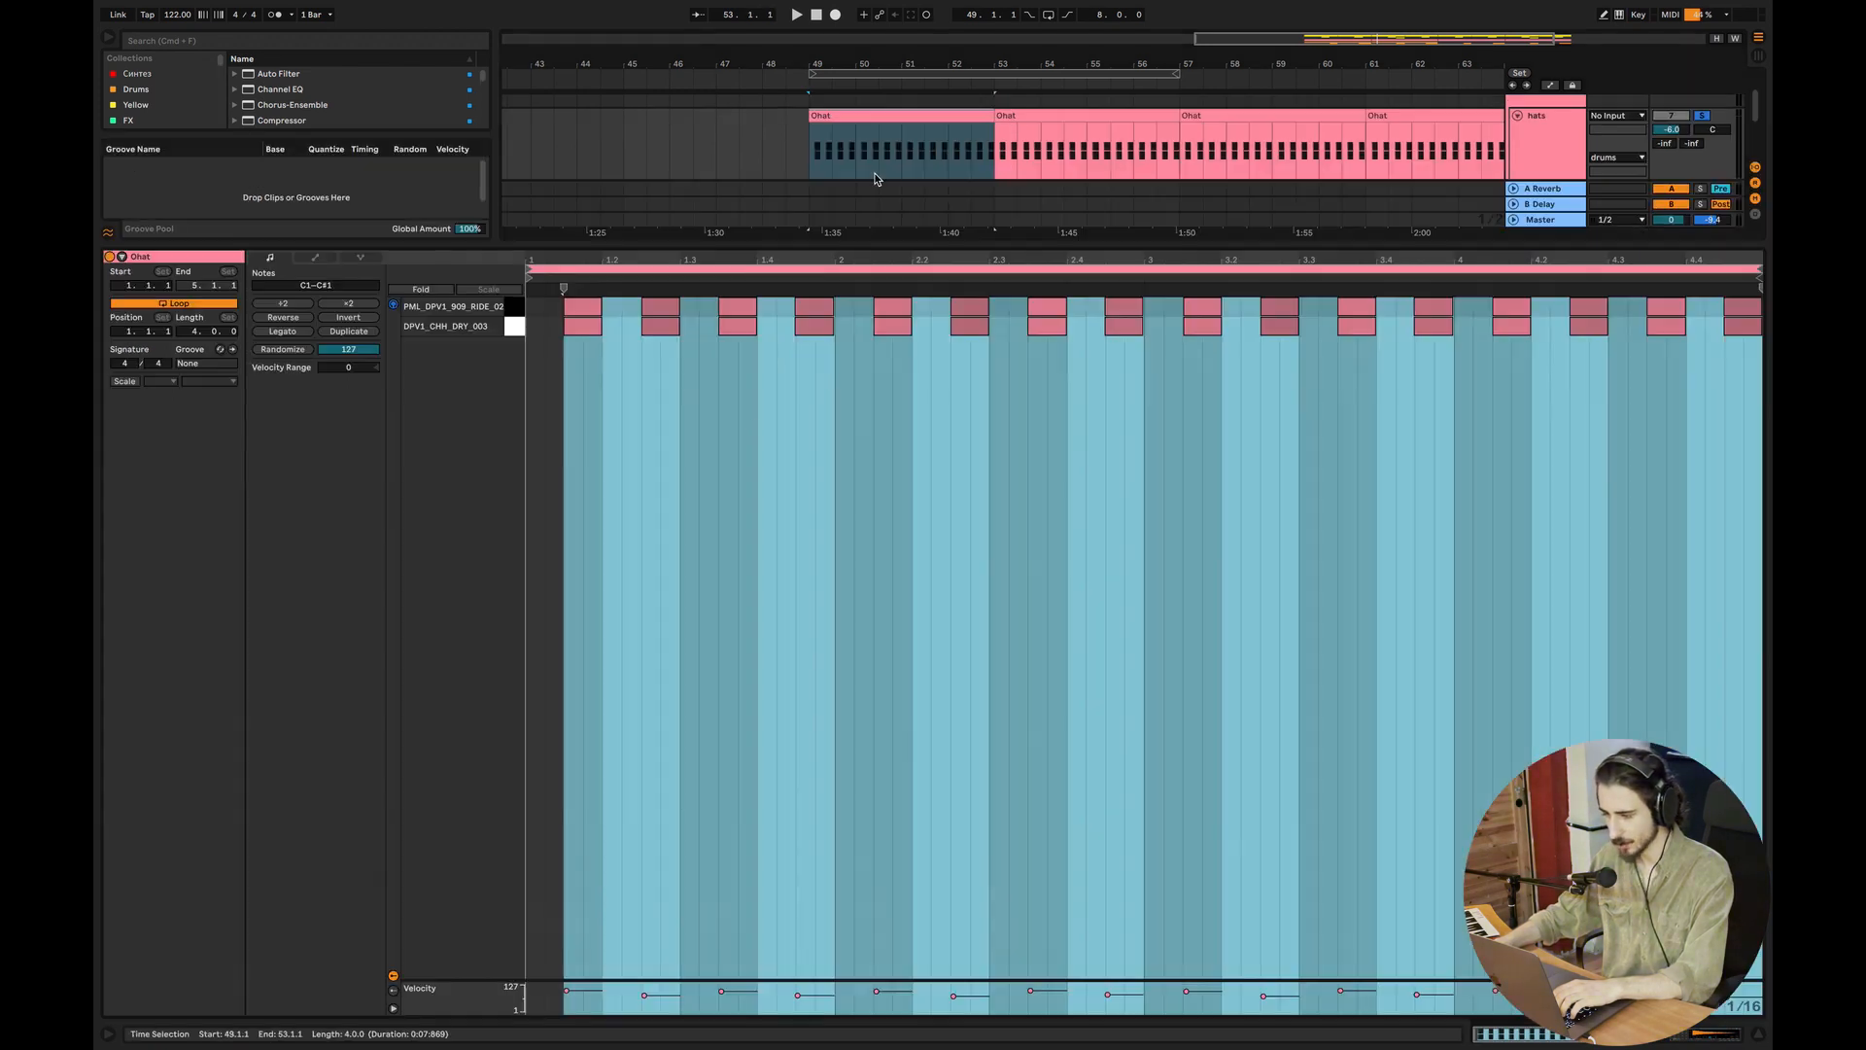
{"action": "left_click", "coordinate": [533, 324]}
{"action": "left_click", "coordinate": [514, 325]}
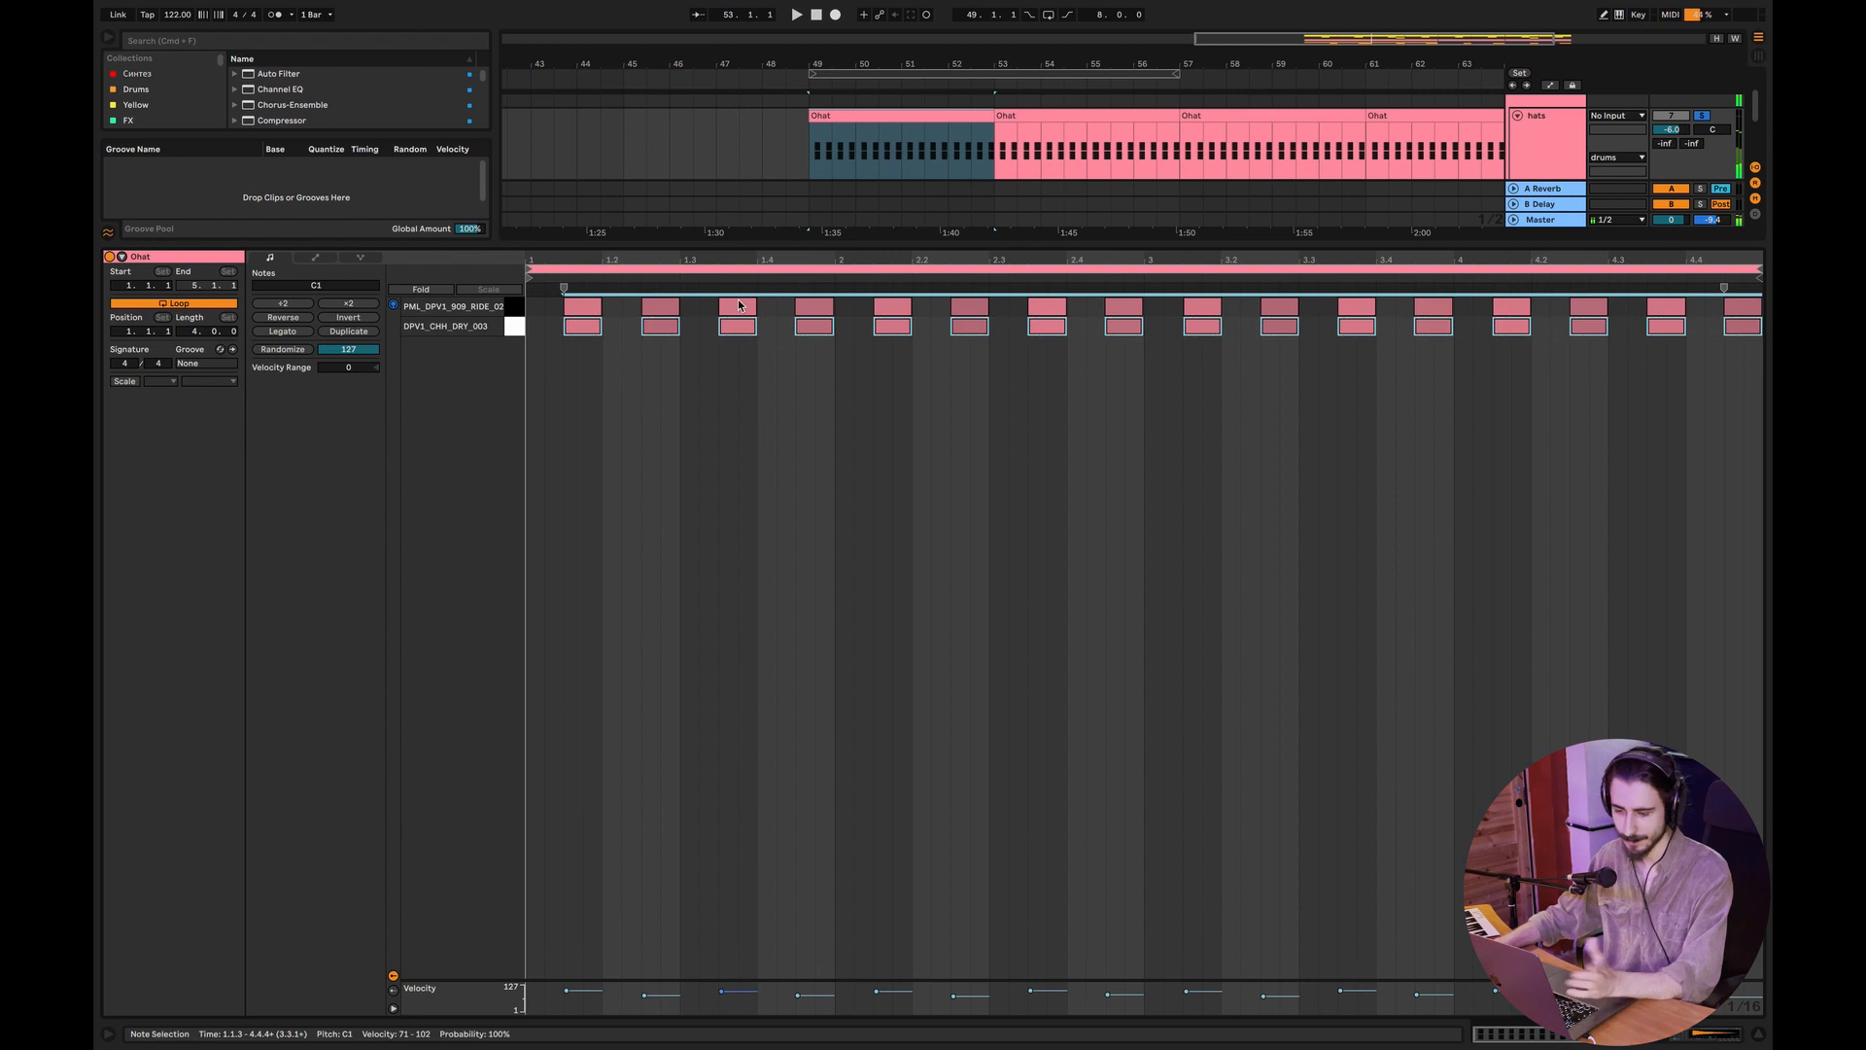
{"action": "left_click", "coordinate": [513, 312]}
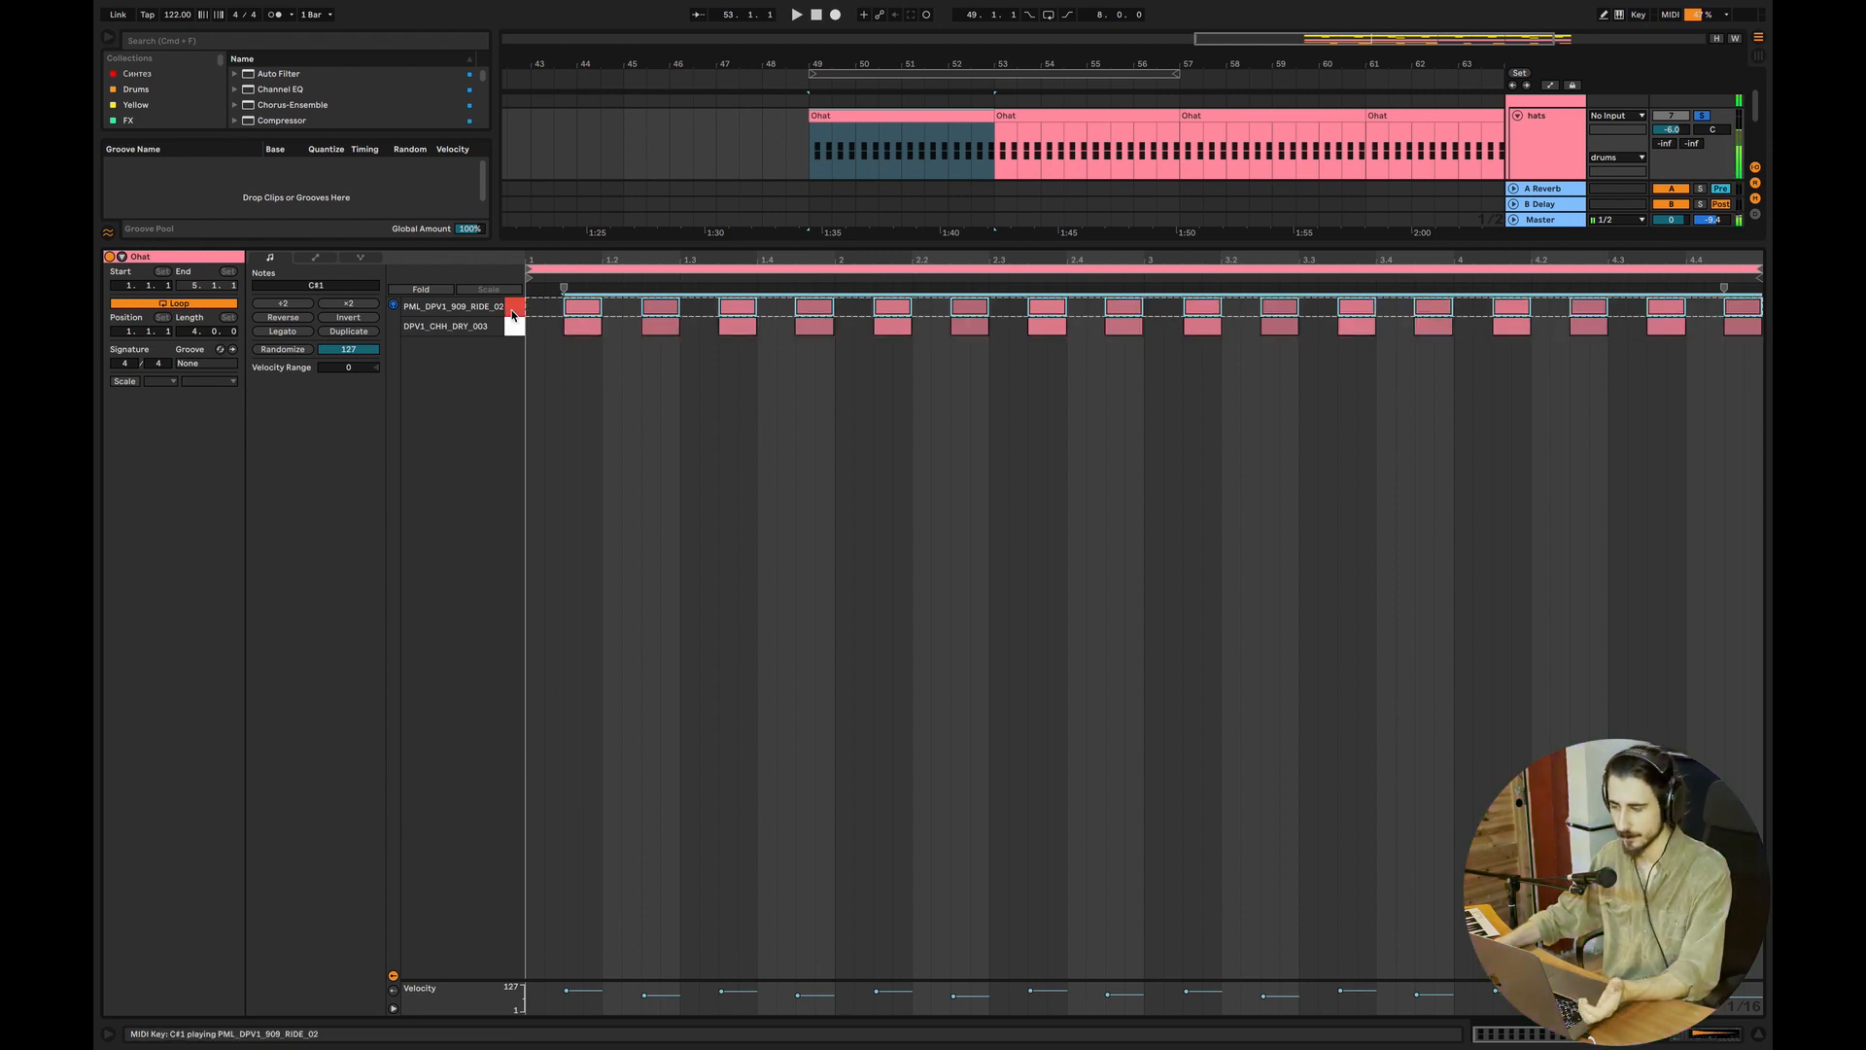
Step: Collapse the hats track, play the soloed hats with the low group from bar 49, and hide the clip view
{"action": "left_click", "coordinate": [1517, 116]}
{"action": "left_click", "coordinate": [1701, 116]}
{"action": "left_click", "coordinate": [1700, 116]}
{"action": "key", "text": "space"}
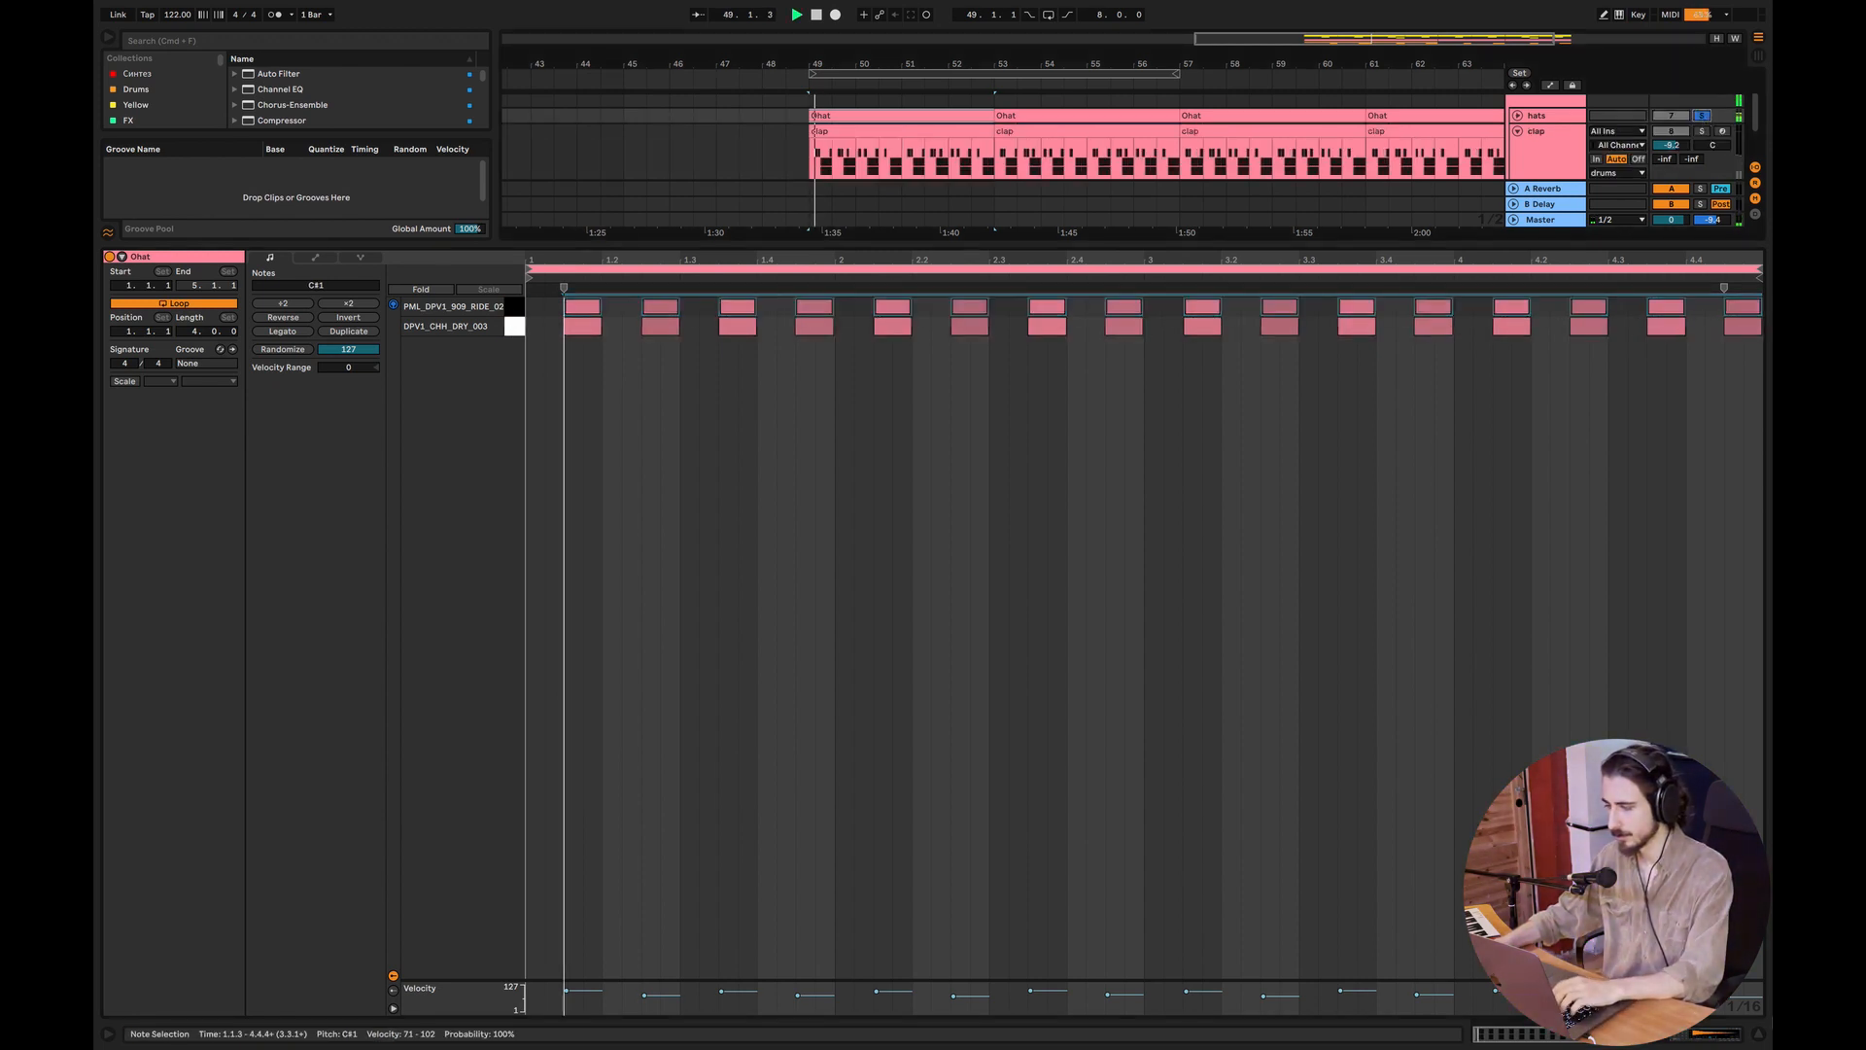
{"action": "key", "text": "super+alt+l"}
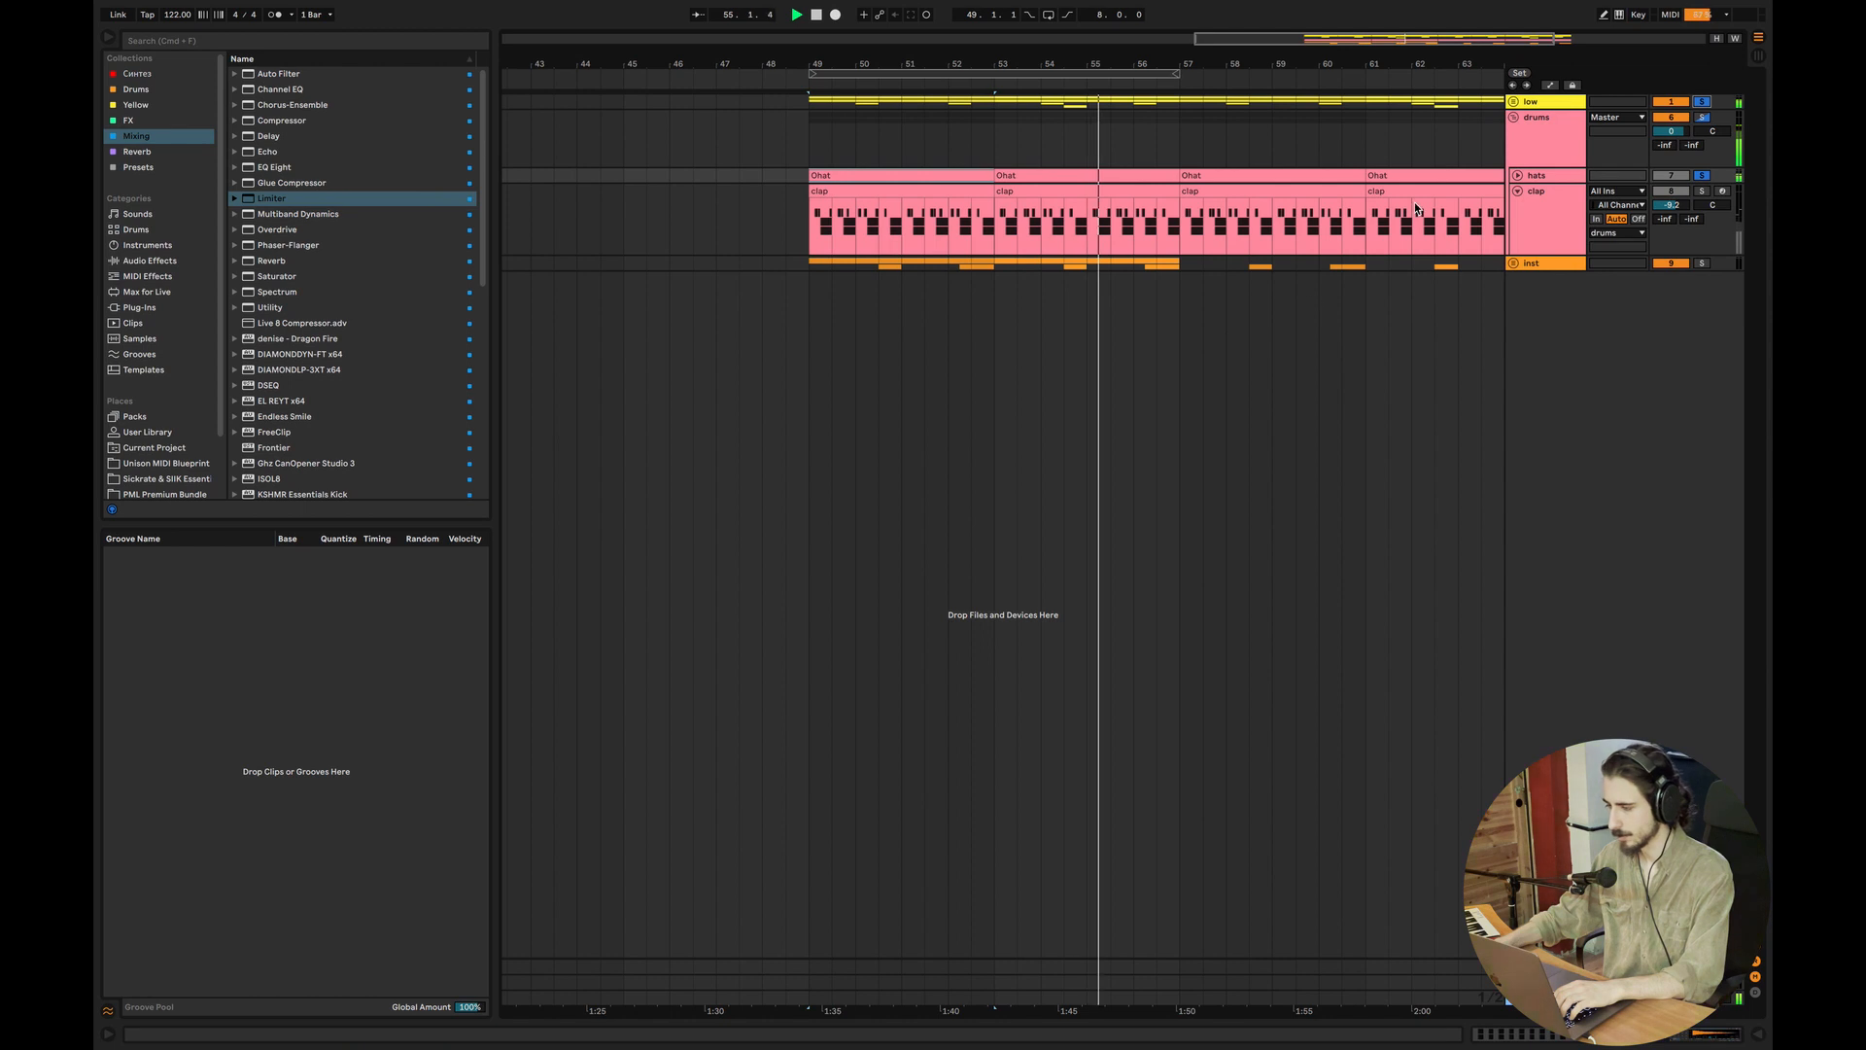
{"action": "key", "text": "space"}
Step: Solo the clap track as well, audition the cowbell in its bar 49 clip, play from bar 49 and close the note editor
{"action": "left_click", "coordinate": [1704, 198]}
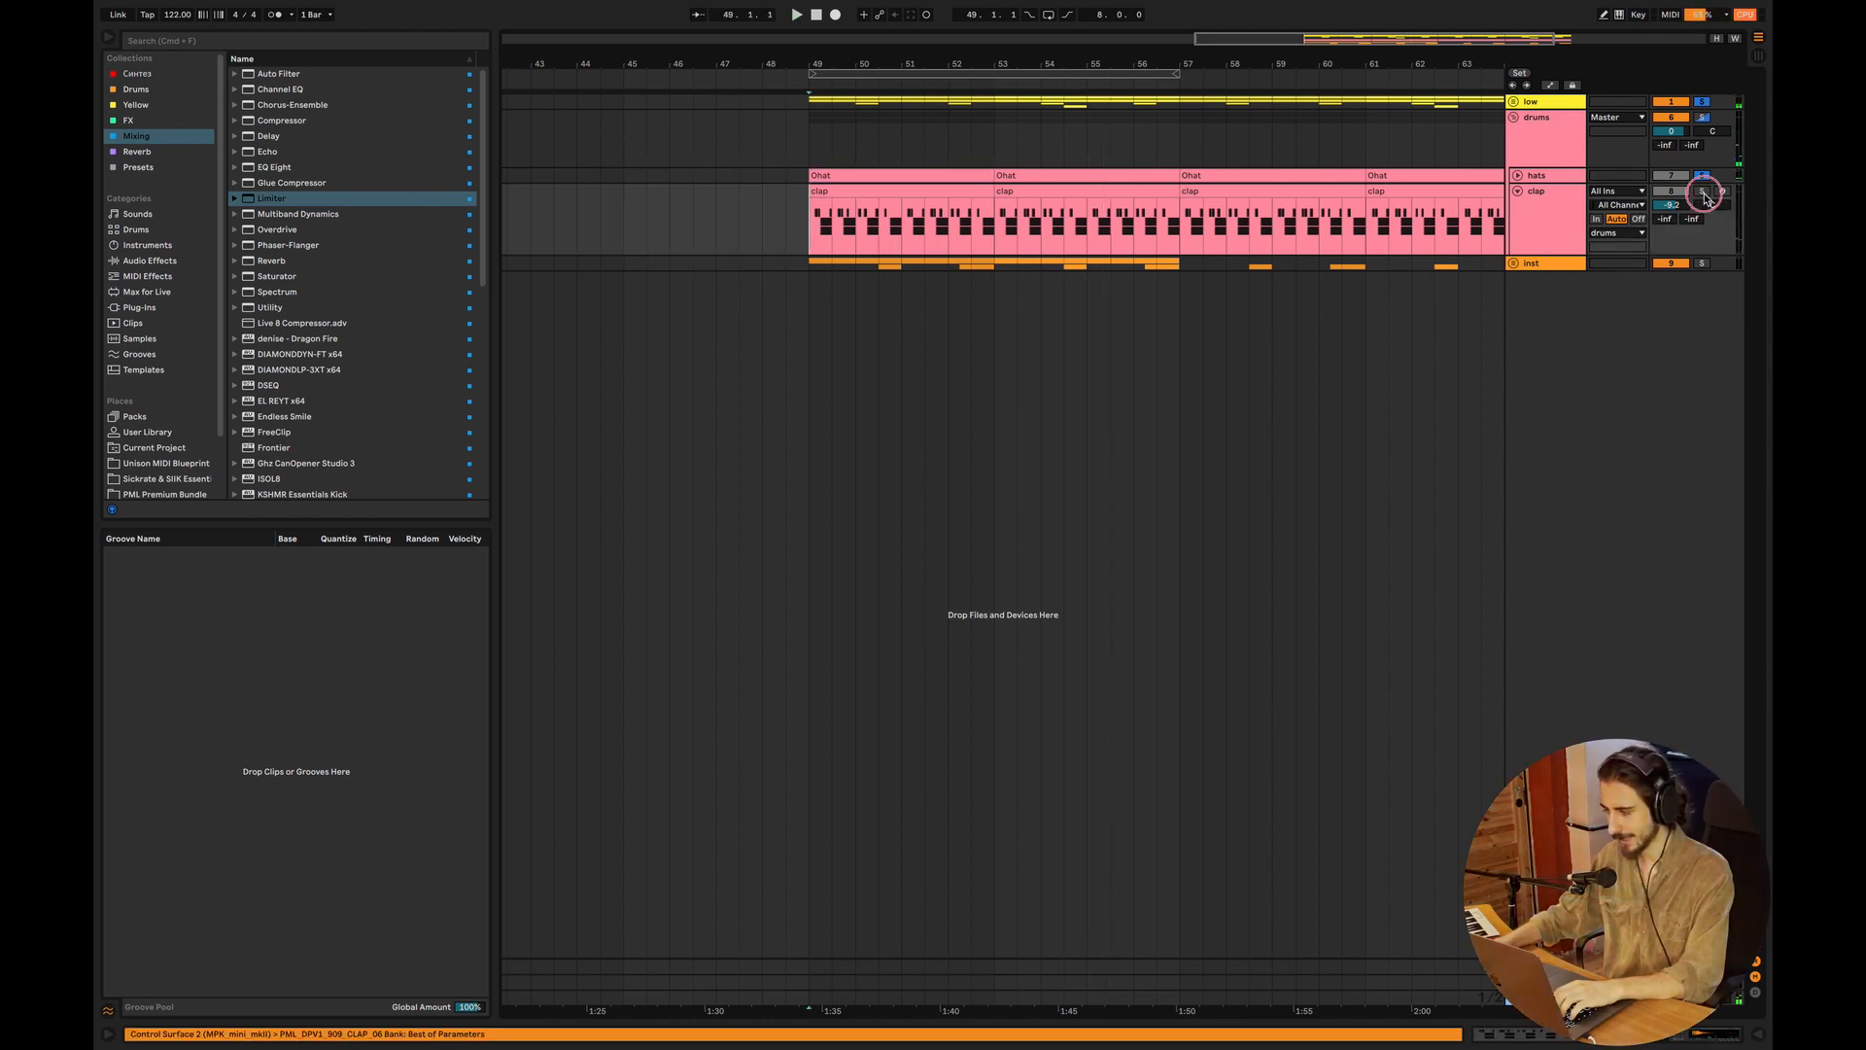
{"action": "double_click", "coordinate": [847, 210]}
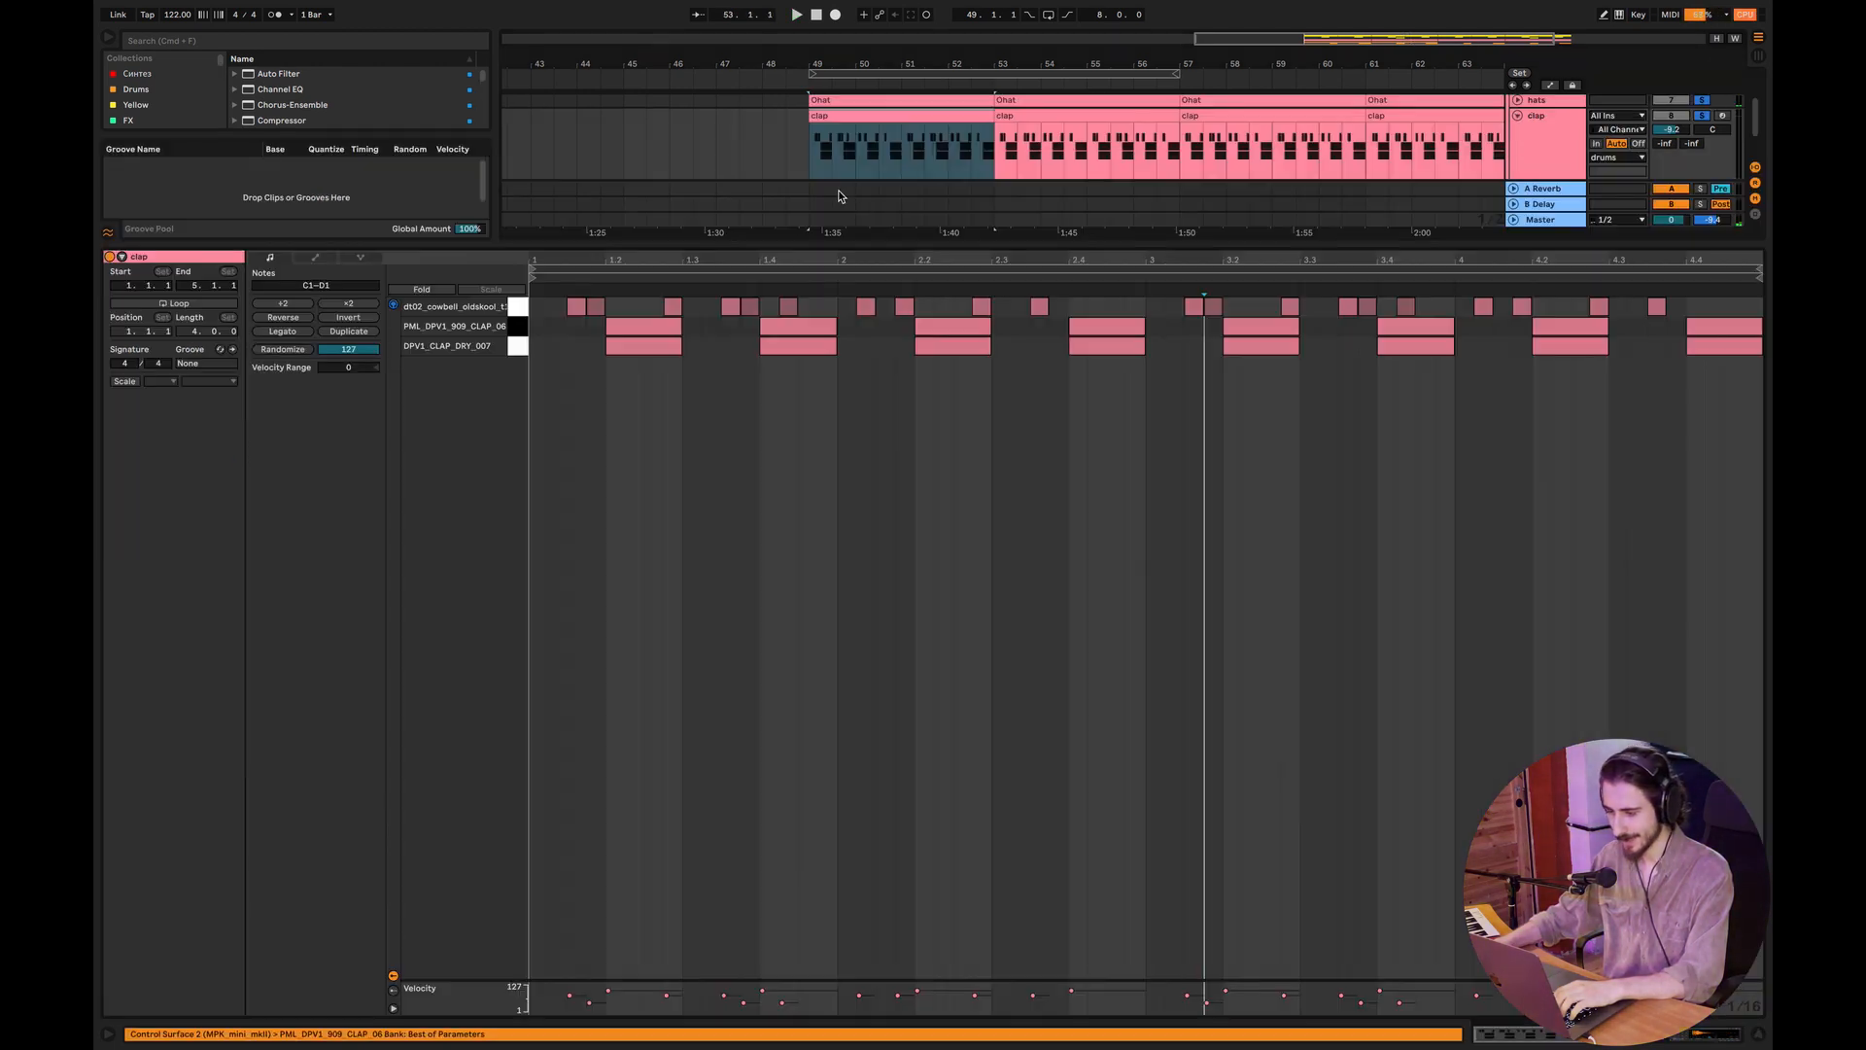
{"action": "left_click", "coordinate": [516, 306]}
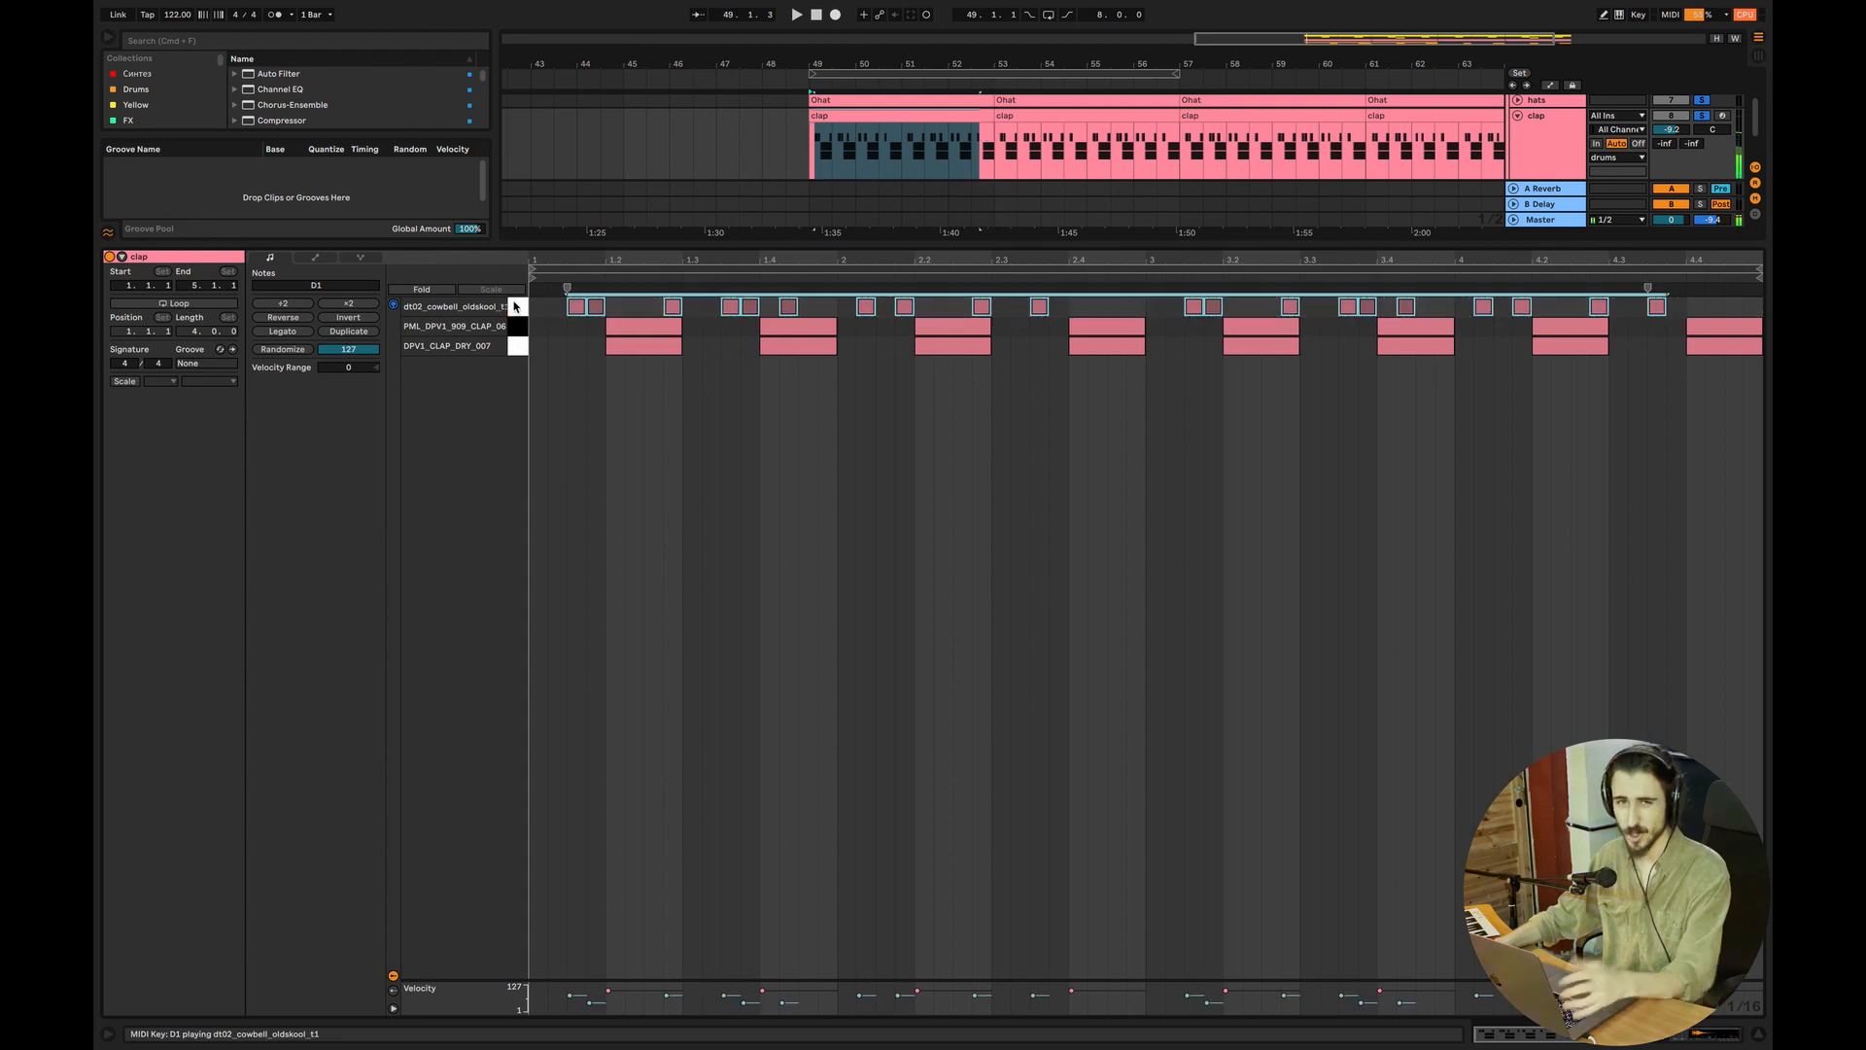
{"action": "key", "text": "space"}
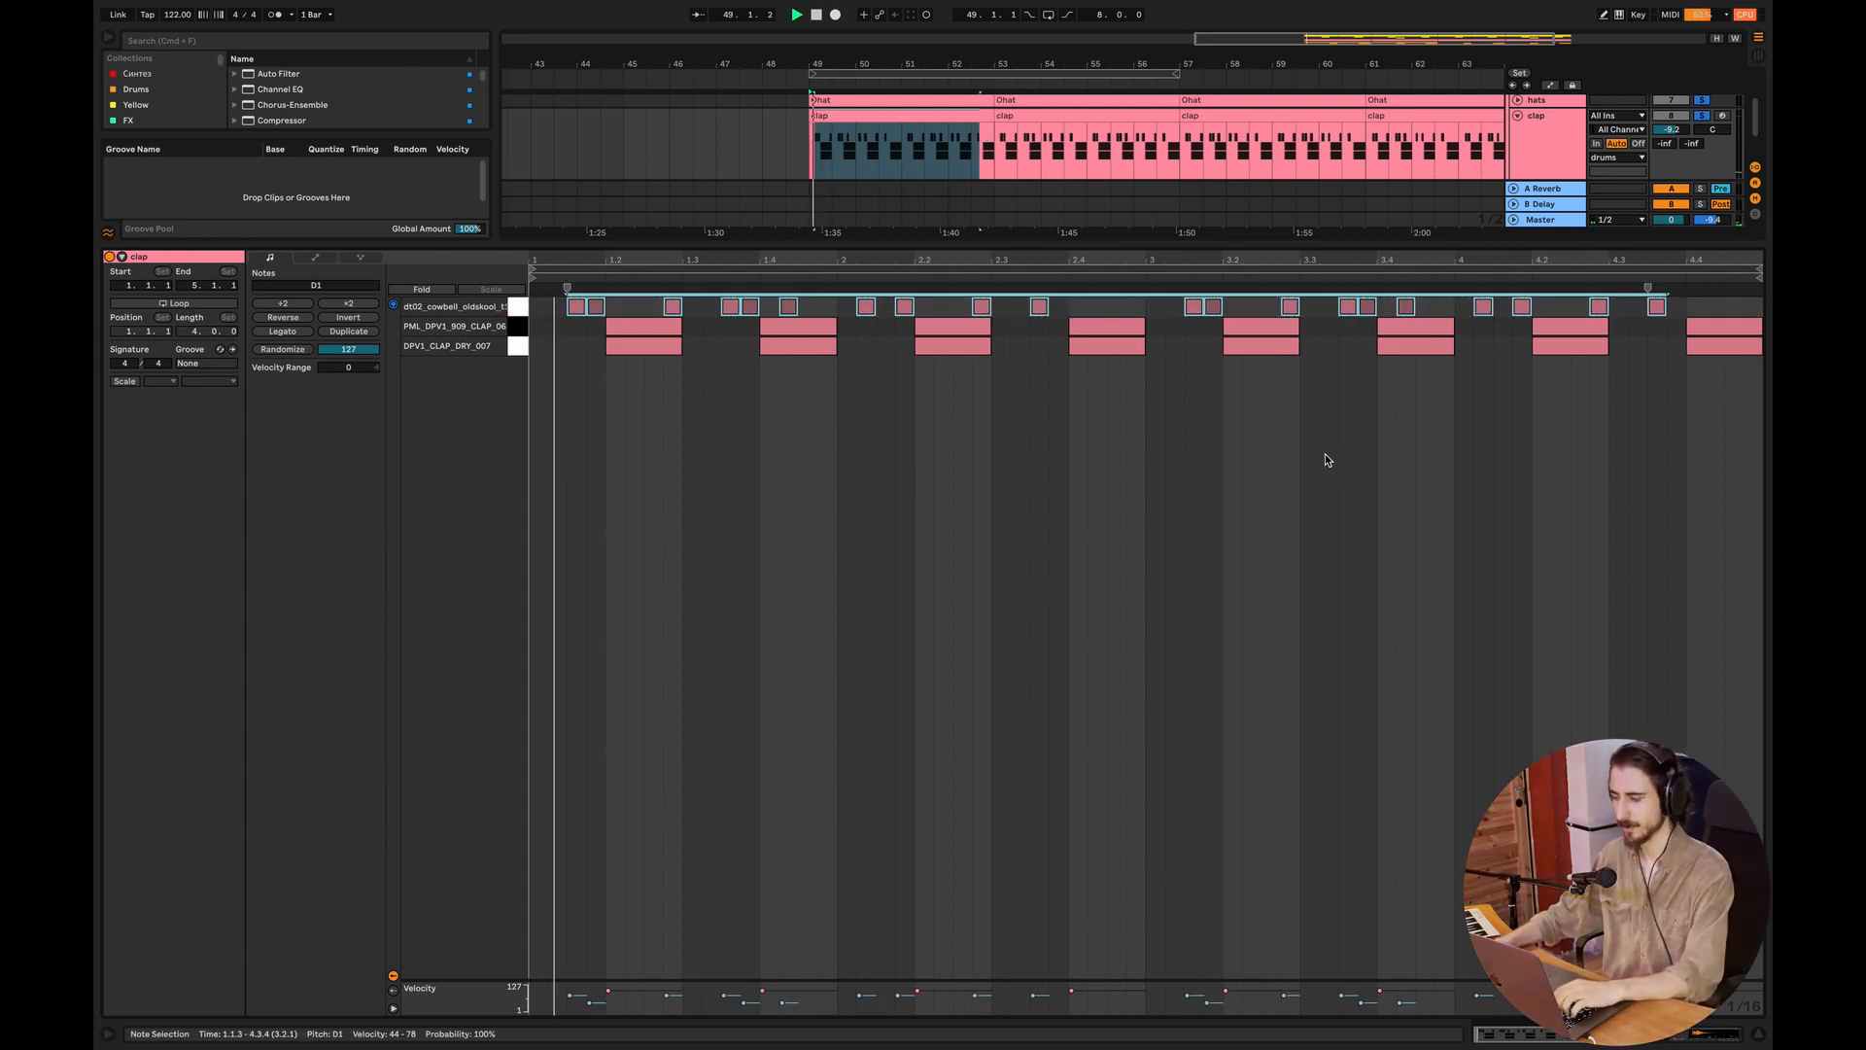
{"action": "left_click", "coordinate": [1761, 1038]}
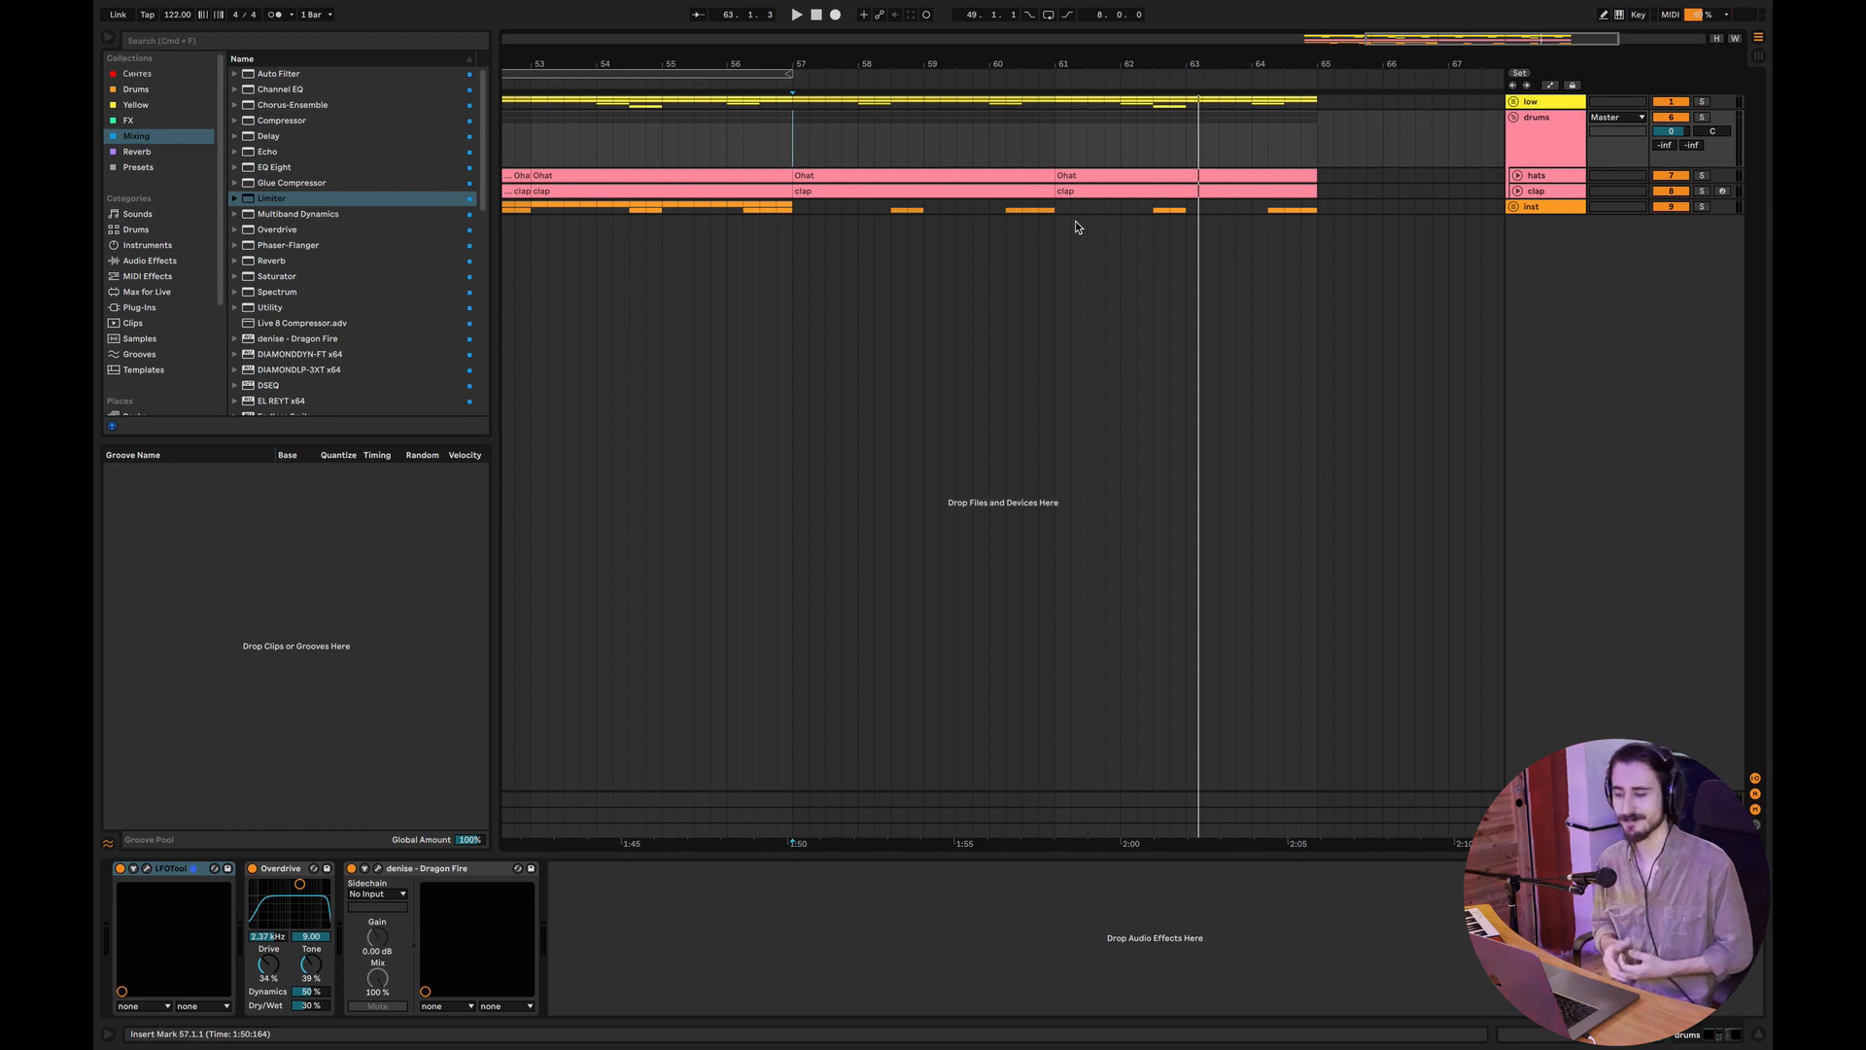
{"action": "scroll", "coordinate": [1223, 143], "scroll_direction": "left", "scroll_amount": 5}
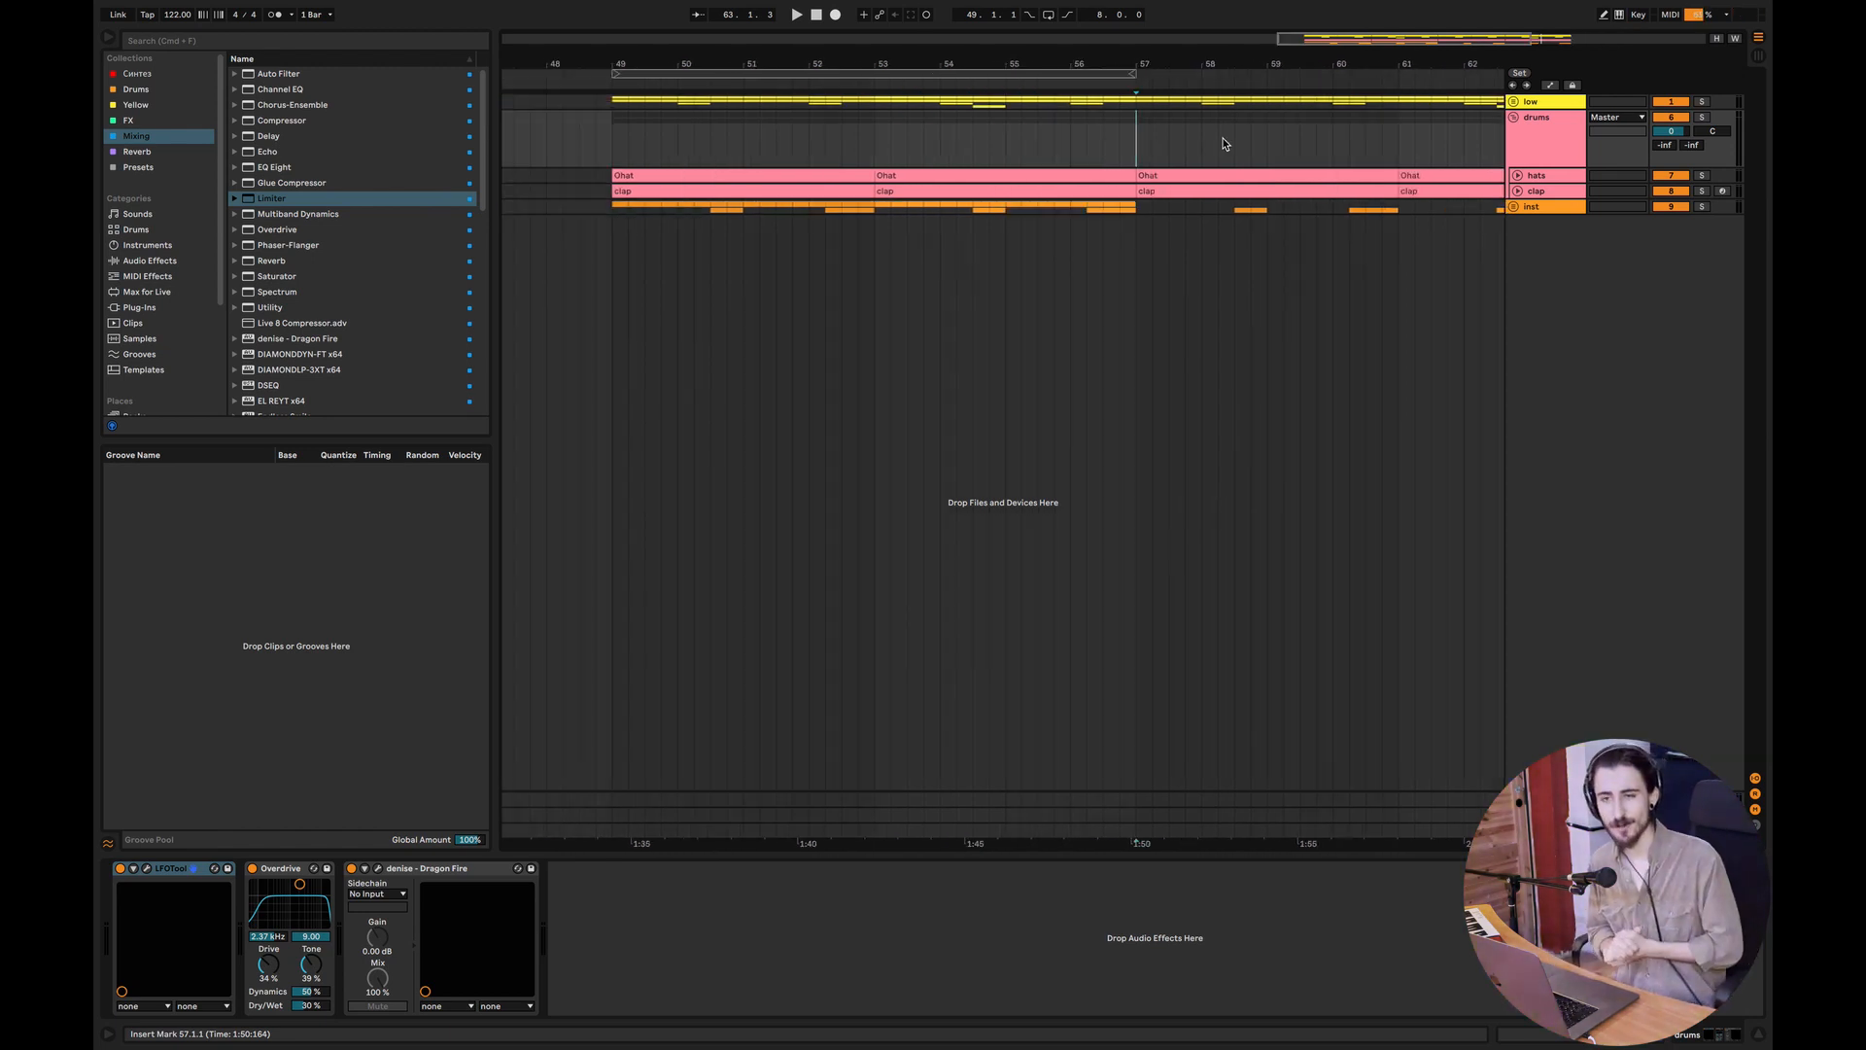